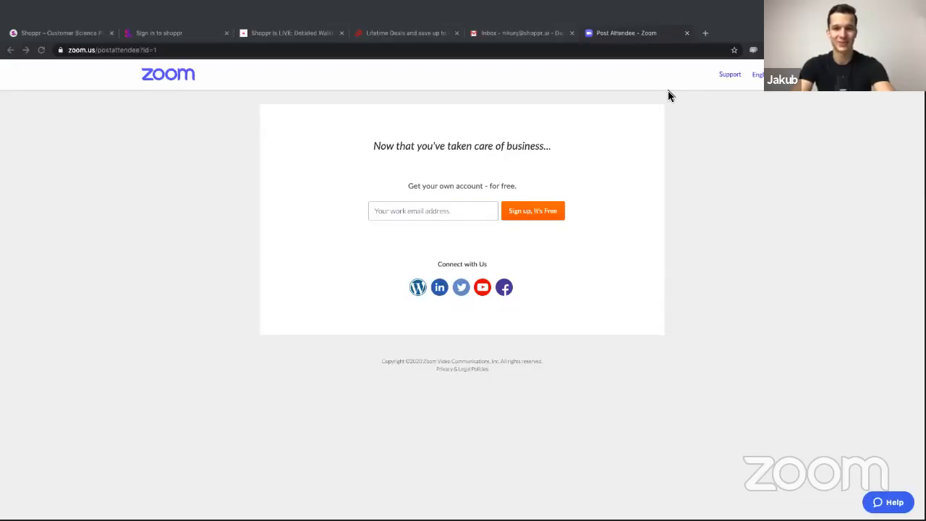
Close the Zoom post-meeting tab and switch to the Shoppr homepage tab.
{"action": "left_click", "coordinate": [693, 37]}
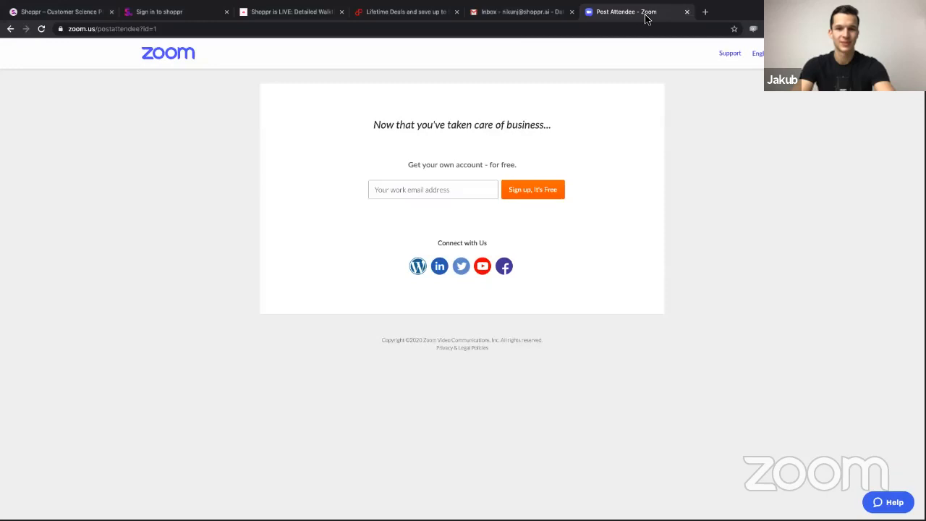
{"action": "left_click", "coordinate": [686, 12]}
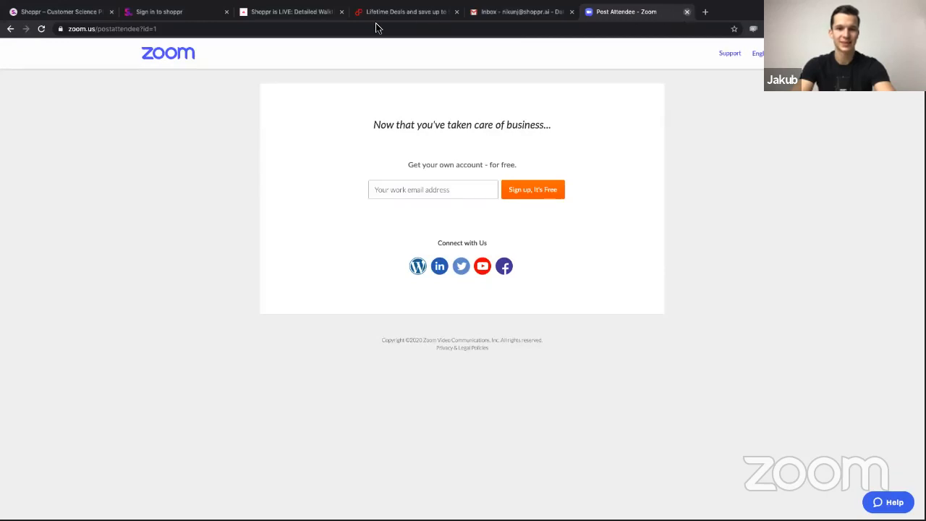
{"action": "left_click", "coordinate": [88, 17]}
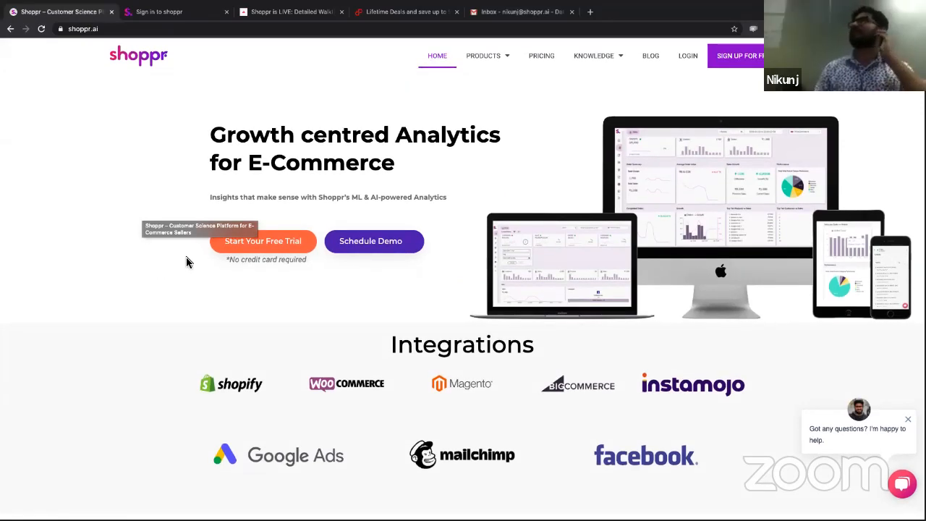
Browse the homepage's integrations and feature sections, then go to the 'Sign in to shoppr' tab.
{"action": "scroll", "coordinate": [189, 293], "scroll_direction": "down", "scroll_amount": 1}
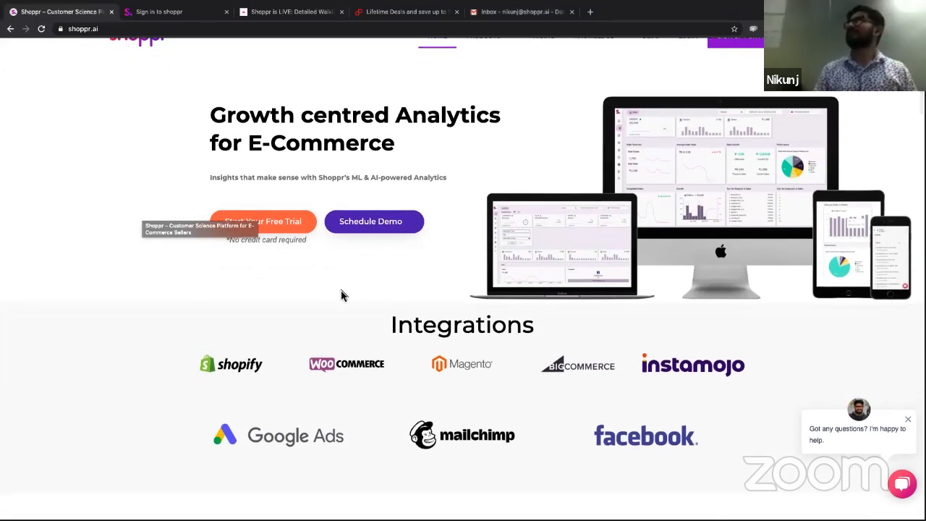
{"action": "scroll", "coordinate": [340, 293], "scroll_direction": "down", "scroll_amount": 3}
{"action": "scroll", "coordinate": [325, 282], "scroll_direction": "down", "scroll_amount": 1}
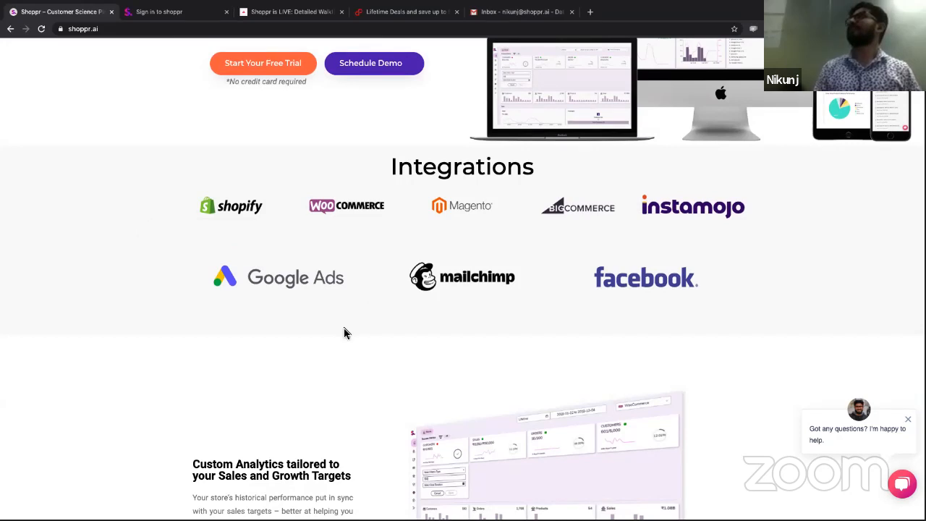
{"action": "scroll", "coordinate": [344, 327], "scroll_direction": "down", "scroll_amount": 4}
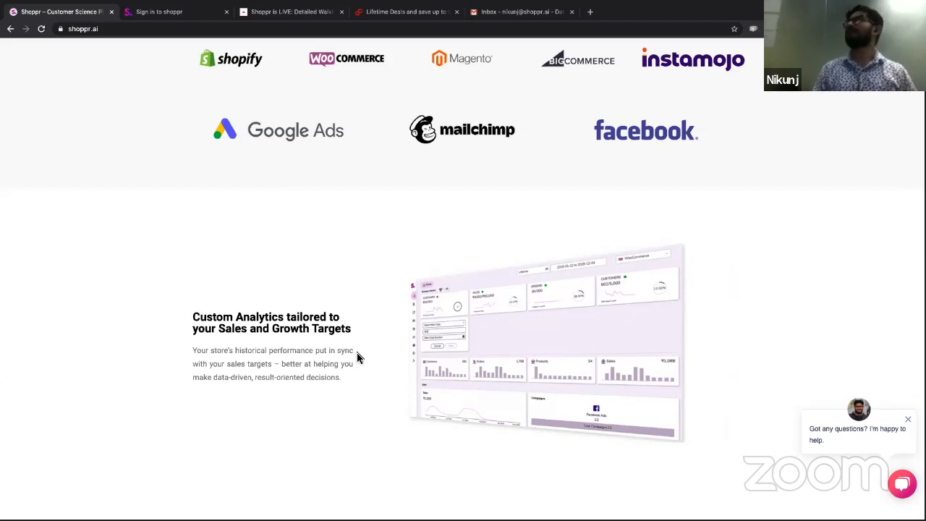
{"action": "scroll", "coordinate": [358, 356], "scroll_direction": "down", "scroll_amount": 3}
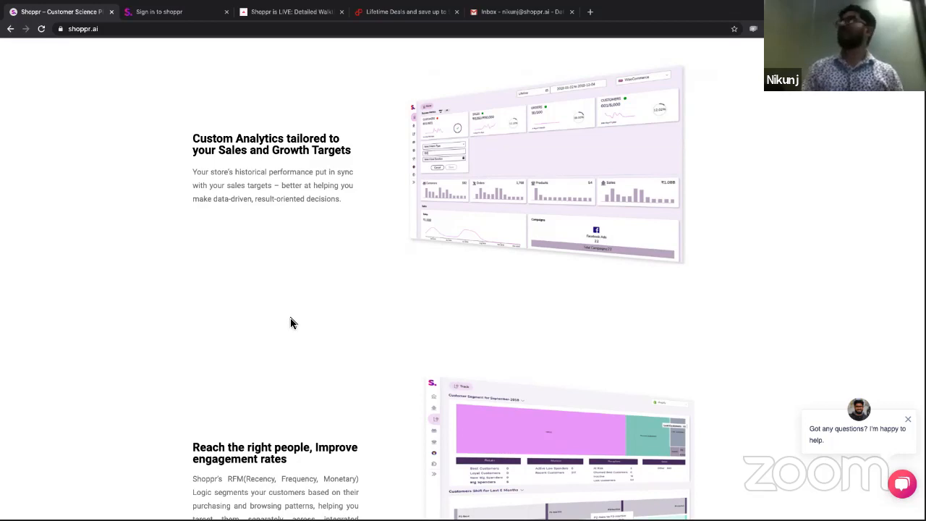
{"action": "scroll", "coordinate": [290, 323], "scroll_direction": "down", "scroll_amount": 6}
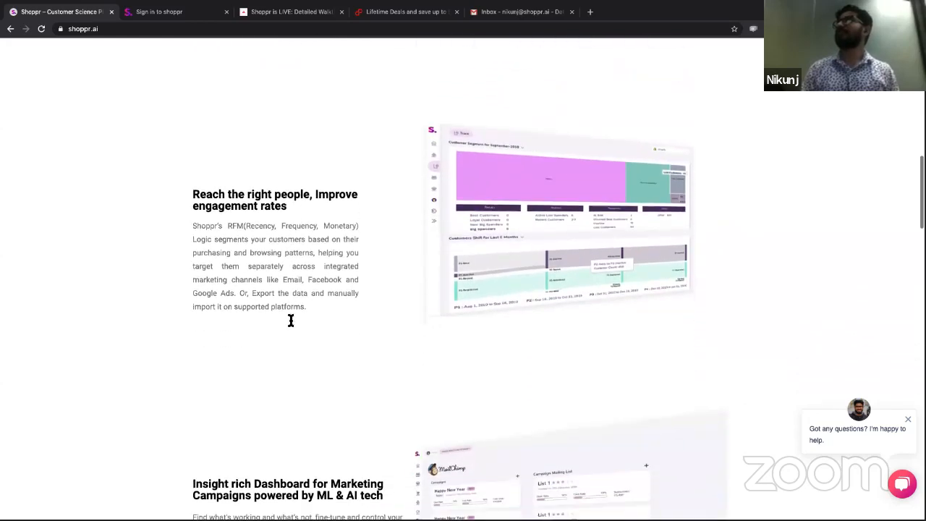
{"action": "scroll", "coordinate": [292, 323], "scroll_direction": "down", "scroll_amount": 2}
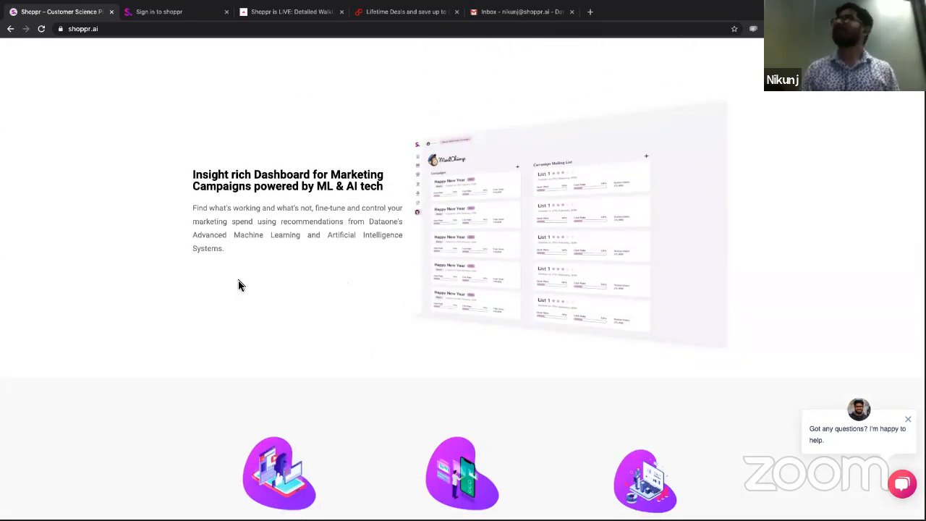
{"action": "scroll", "coordinate": [188, 255], "scroll_direction": "down", "scroll_amount": 1}
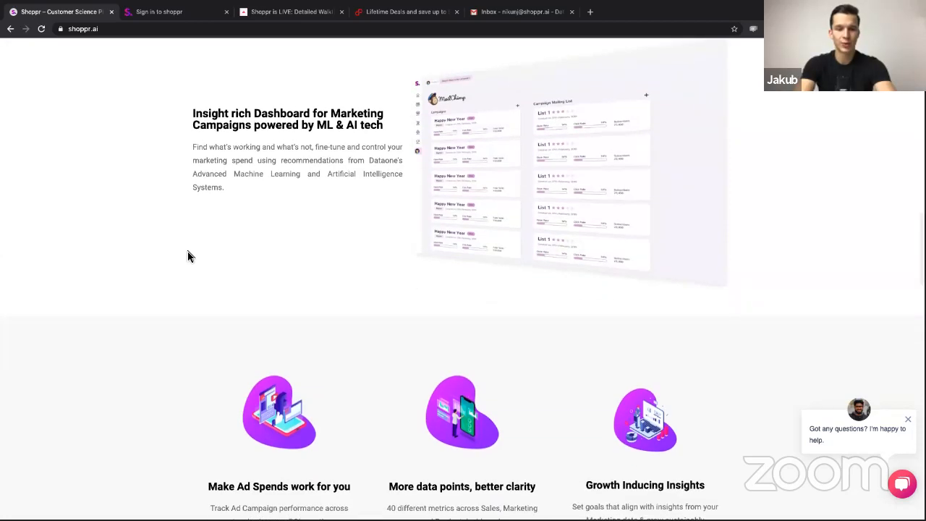
{"action": "scroll", "coordinate": [188, 256], "scroll_direction": "up", "scroll_amount": 1}
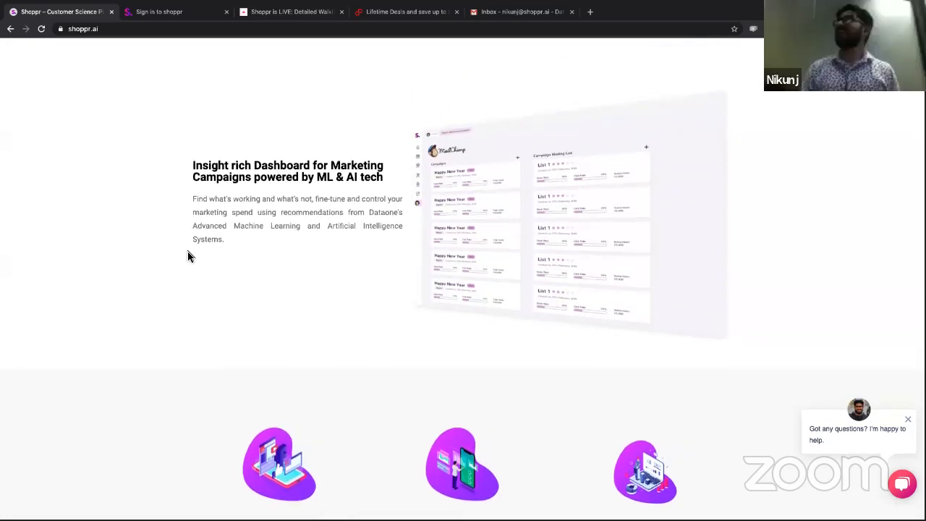
{"action": "scroll", "coordinate": [188, 255], "scroll_direction": "down", "scroll_amount": 1}
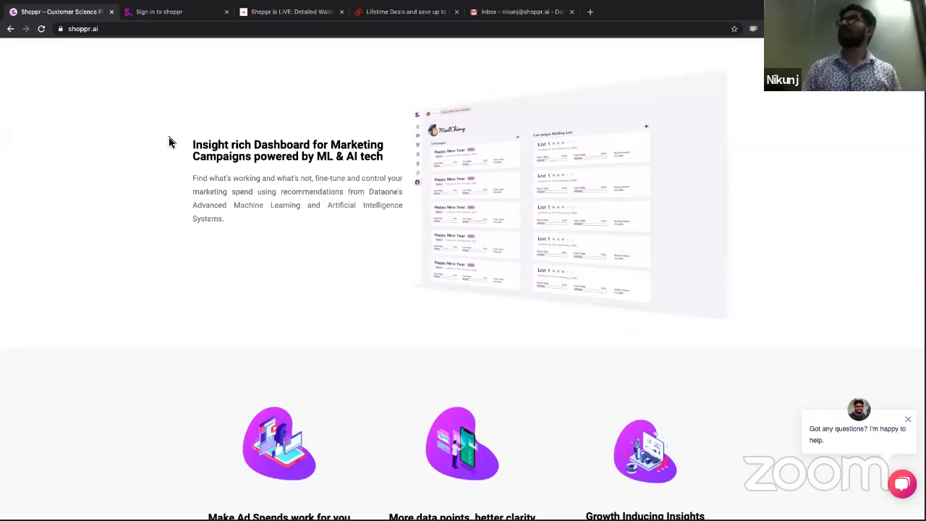
{"action": "scroll", "coordinate": [172, 231], "scroll_direction": "up", "scroll_amount": 8}
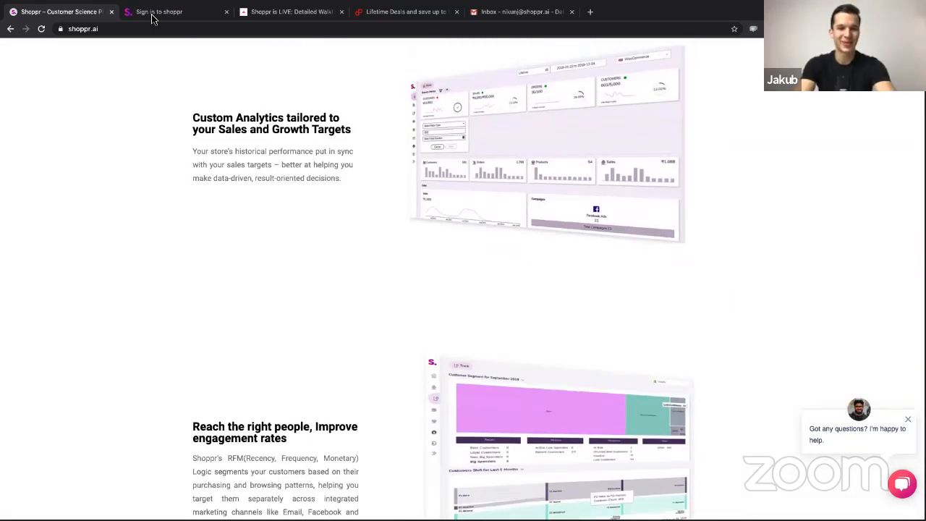
{"action": "left_click", "coordinate": [152, 18]}
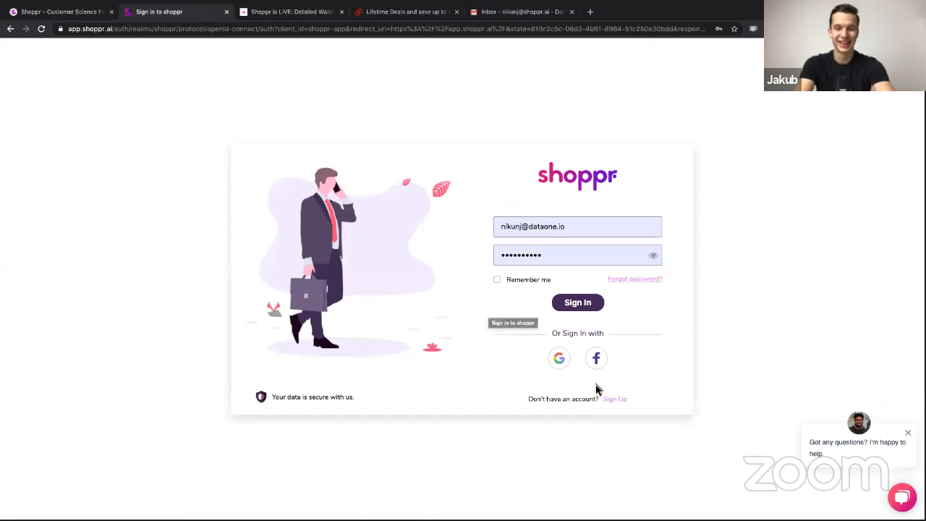
Open the account registration form from the sign-in page.
{"action": "left_click", "coordinate": [618, 401]}
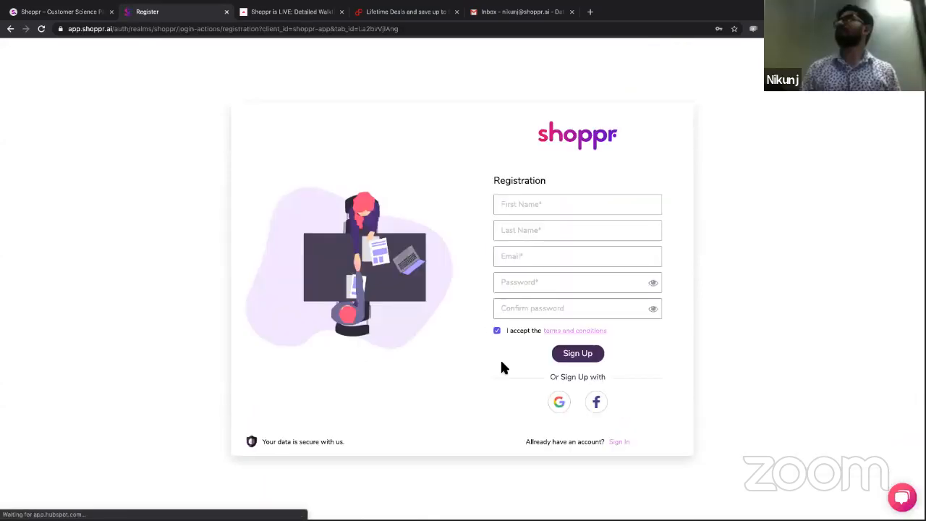
{"action": "left_click", "coordinate": [618, 442]}
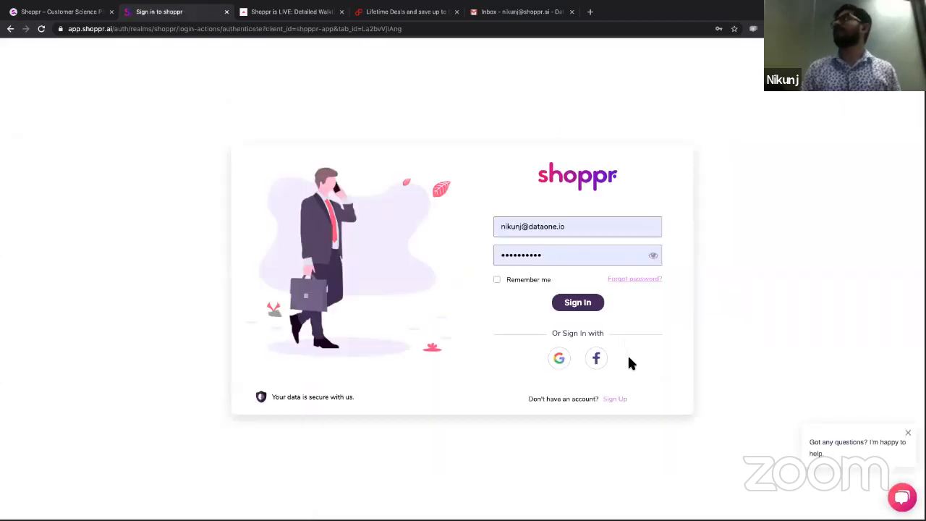
{"action": "left_click", "coordinate": [619, 405]}
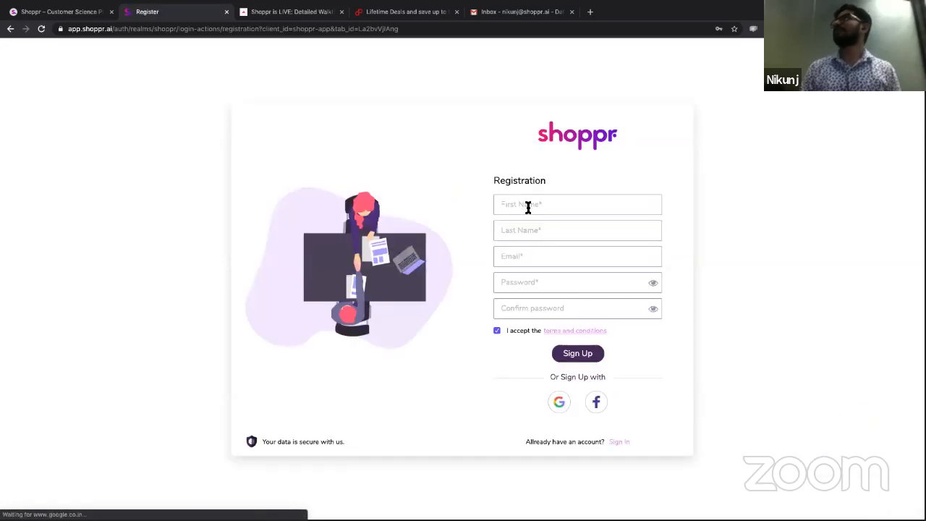
Enter the first name, email address and matching password, then submit the sign-up form.
{"action": "left_click", "coordinate": [530, 207]}
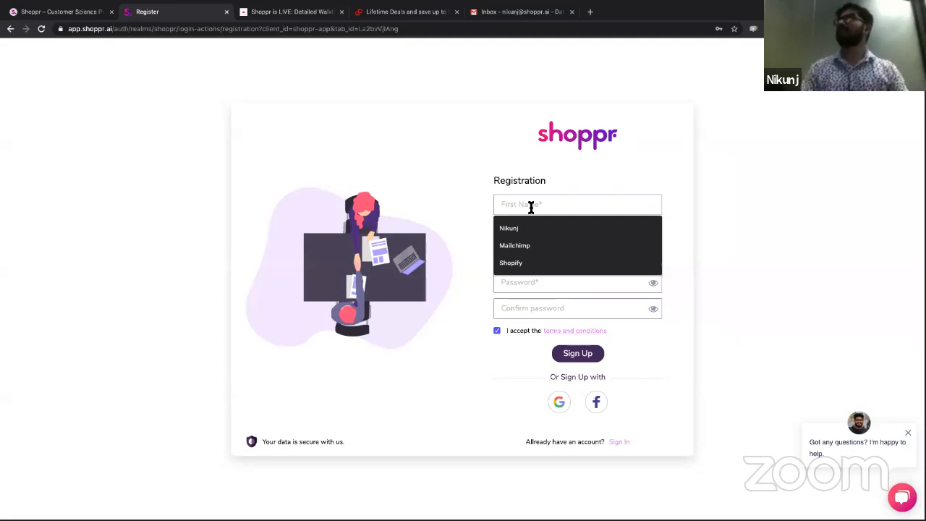
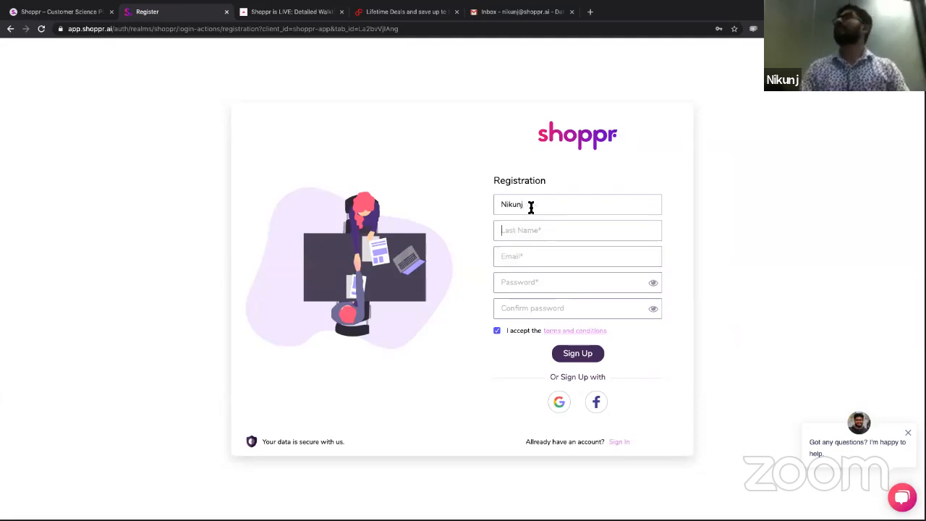
{"action": "key", "text": "Tab"}
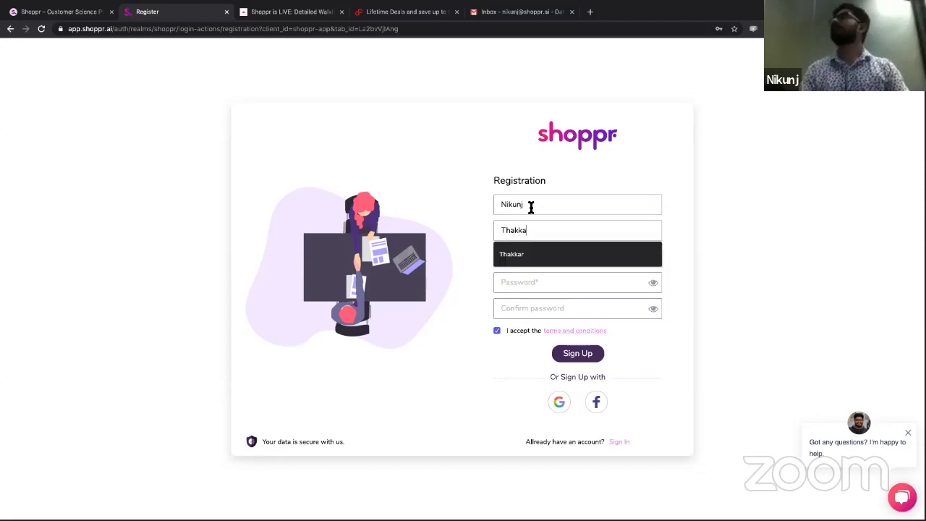
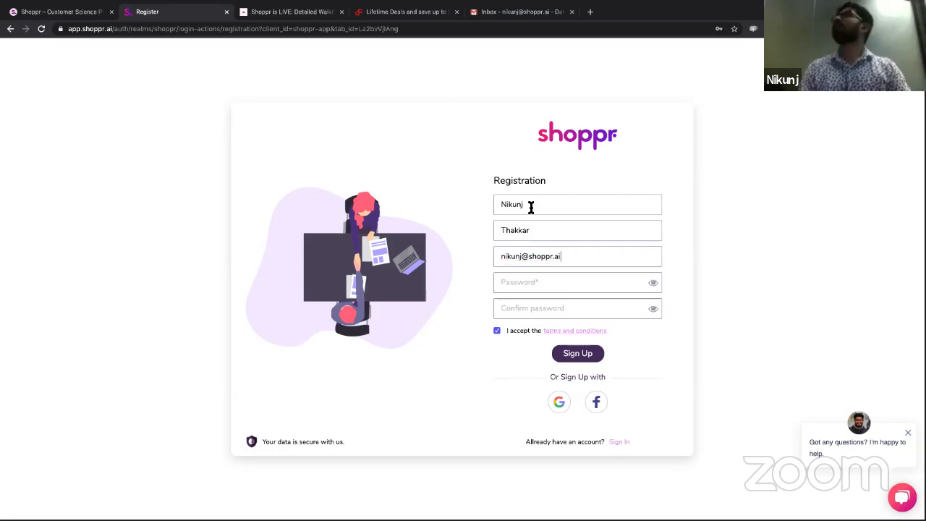
{"action": "key", "text": "Tab"}
{"action": "type", "text": "•••••••"}
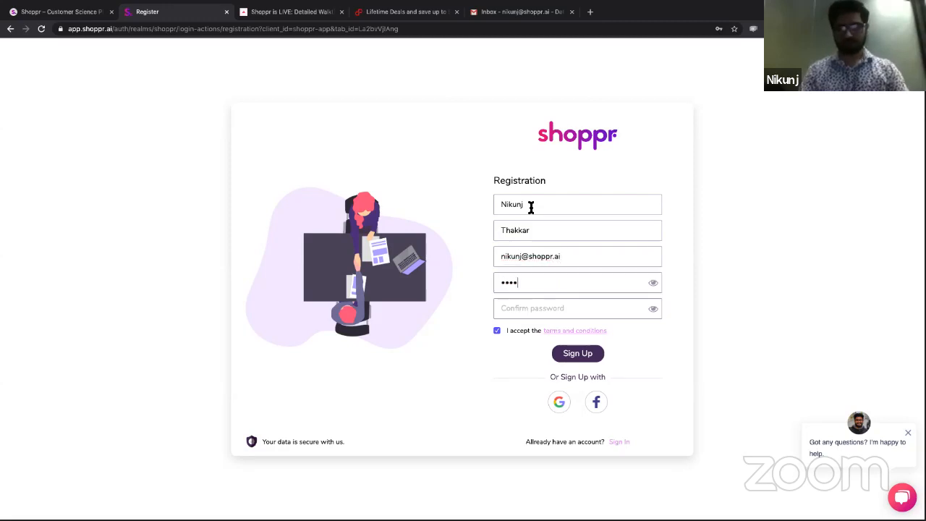
{"action": "type", "text": "•••"}
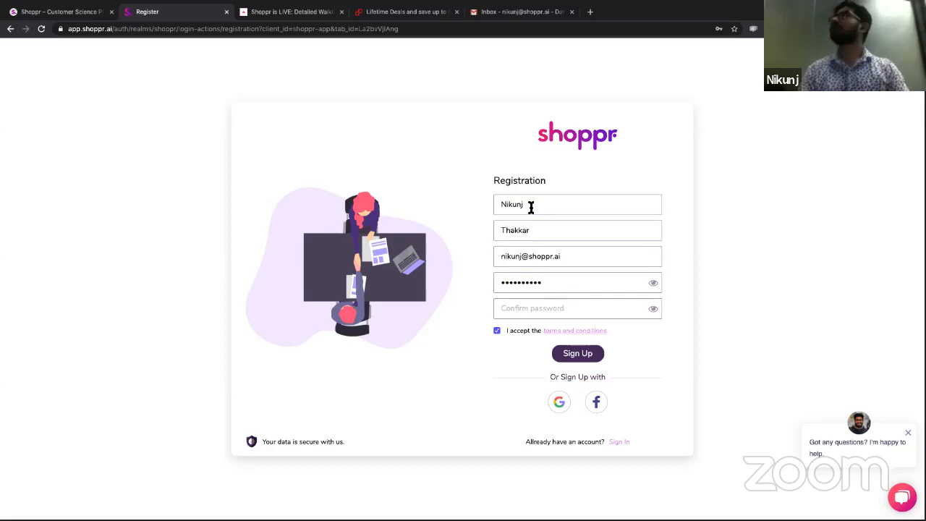
{"action": "key", "text": "Tab"}
{"action": "type", "text": "••••••••••"}
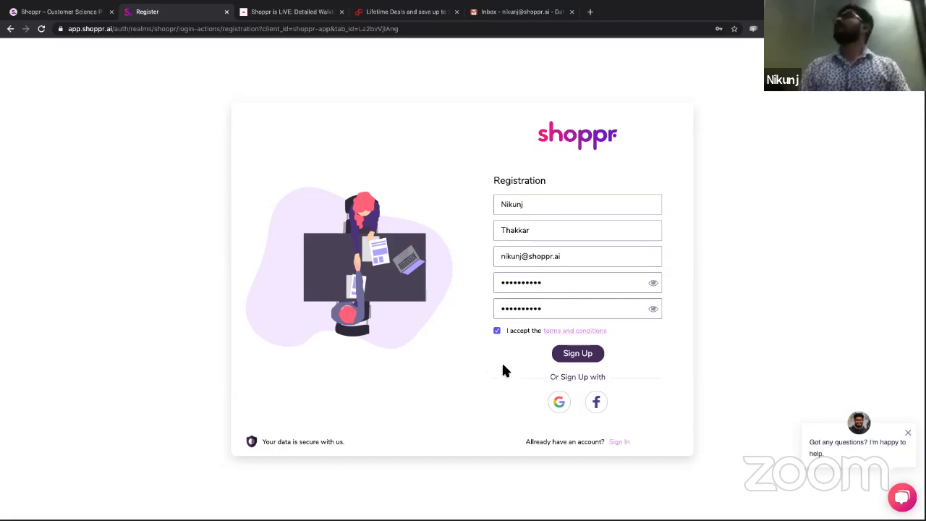
{"action": "left_click", "coordinate": [577, 354]}
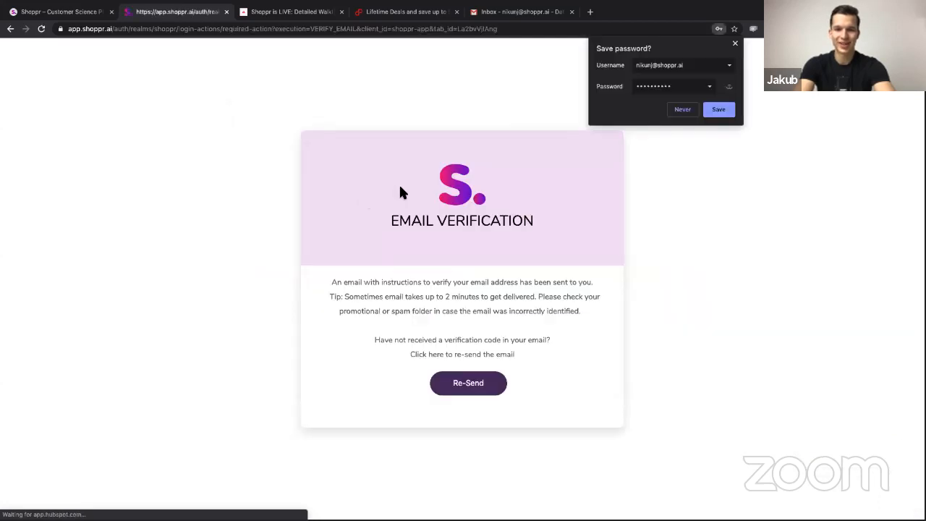
Save the new account's password in Chrome, then switch to the Gmail inbox.
{"action": "left_click", "coordinate": [719, 109]}
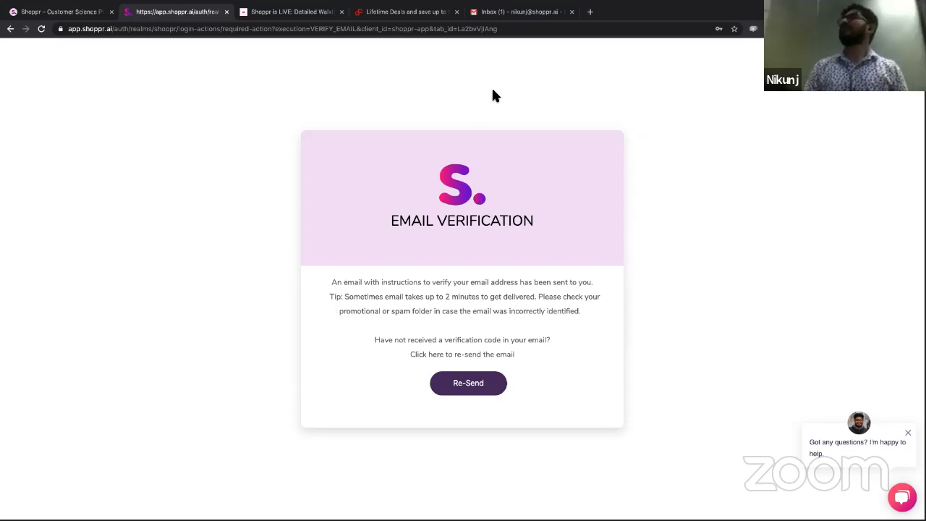
{"action": "left_click", "coordinate": [518, 14]}
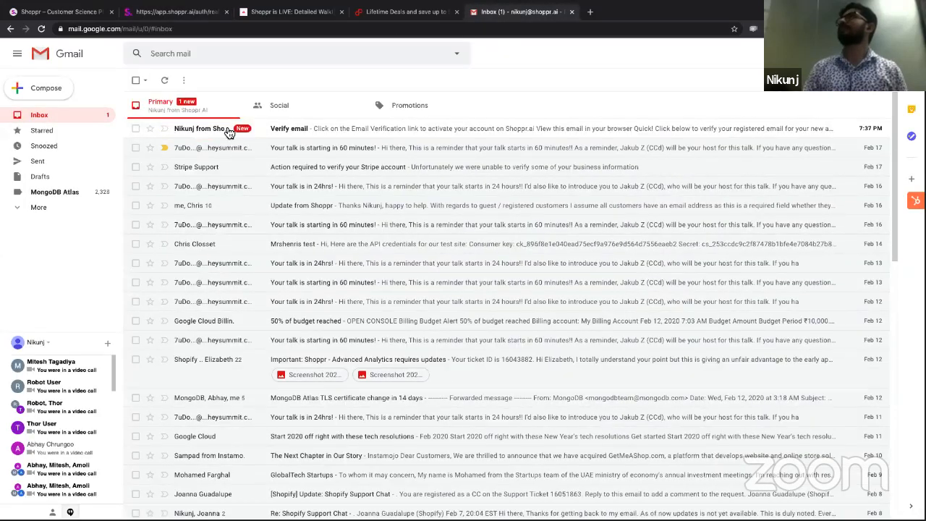
Open Shoppr's 'Verify email' message and follow its verification link.
{"action": "left_click", "coordinate": [301, 131]}
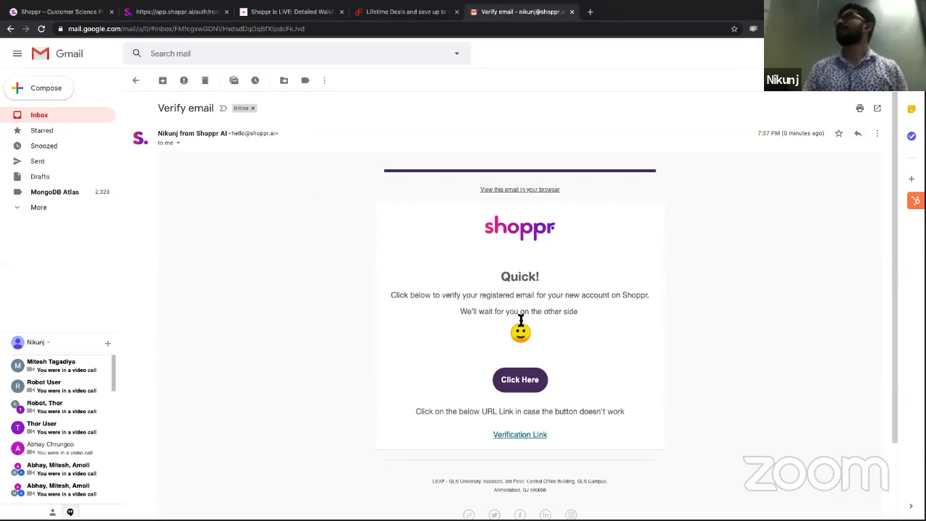
{"action": "left_click", "coordinate": [524, 384]}
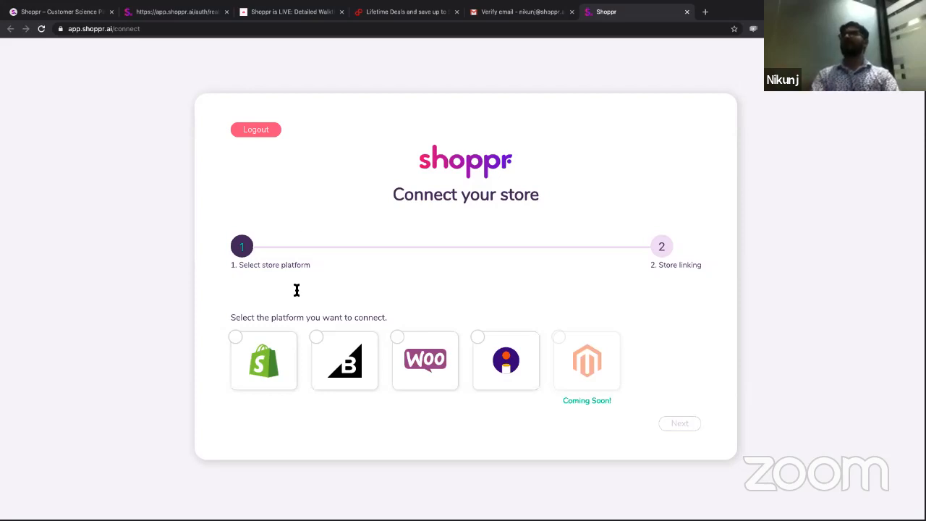
Pick Shopify as the platform, continue to Store linking, and try the Shop URL field.
{"action": "left_click", "coordinate": [262, 363]}
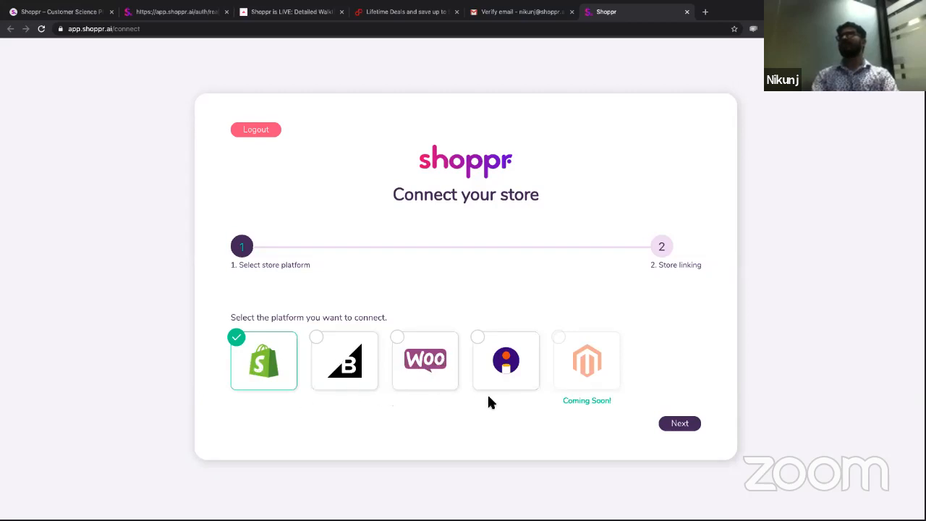
{"action": "left_click", "coordinate": [681, 423]}
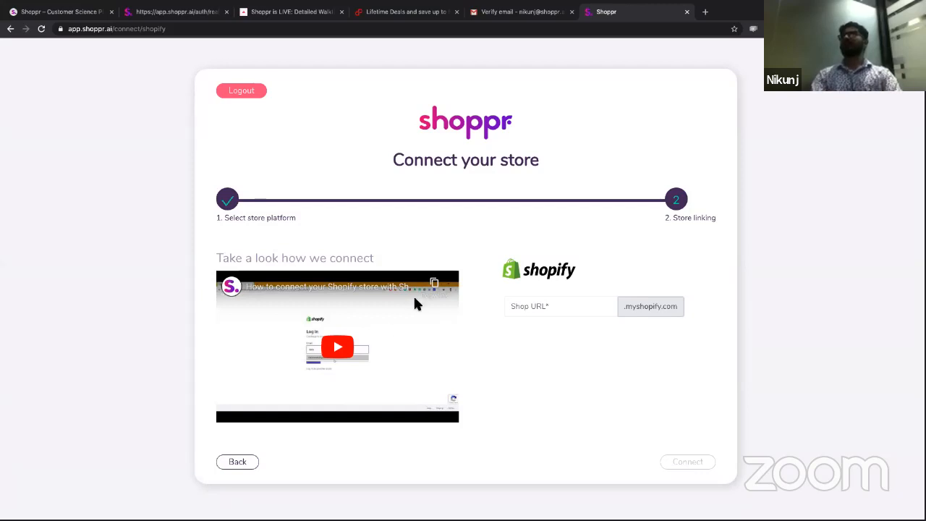
{"action": "left_click", "coordinate": [536, 304]}
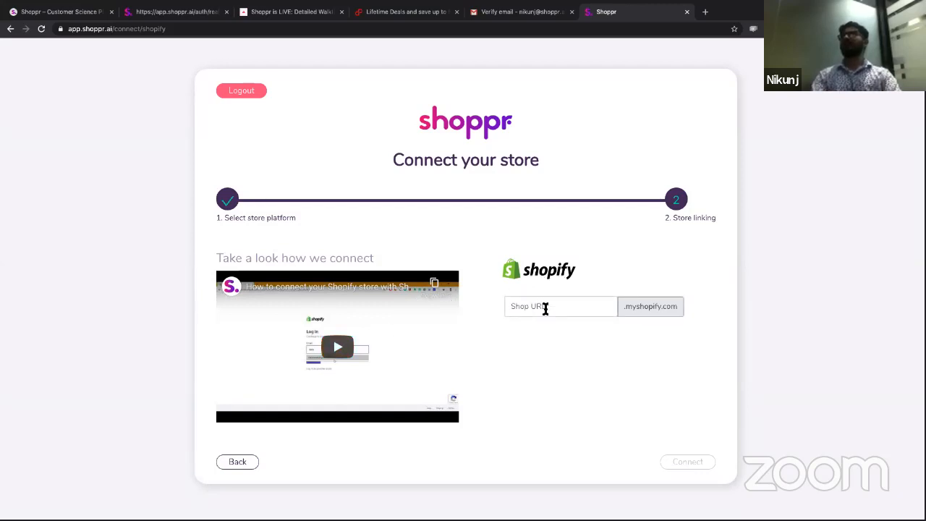
{"action": "left_click", "coordinate": [583, 310]}
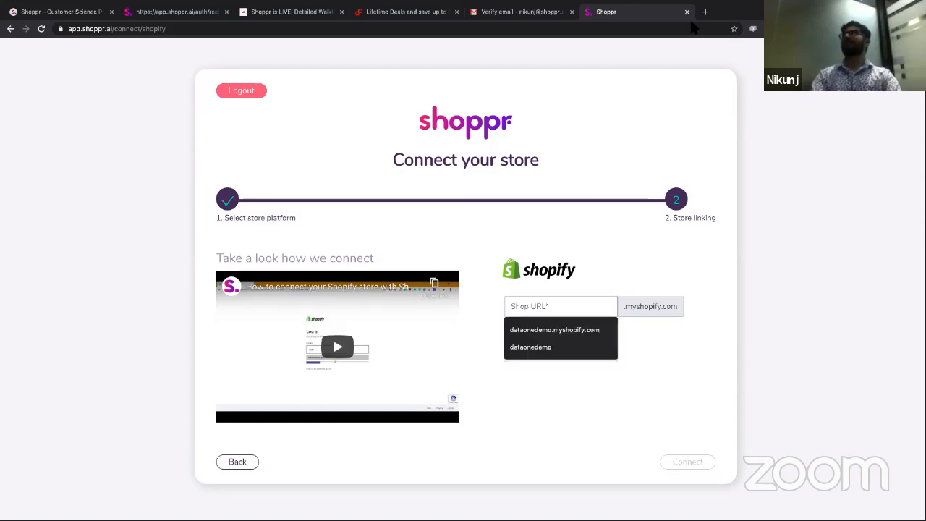
{"action": "left_click", "coordinate": [705, 11]}
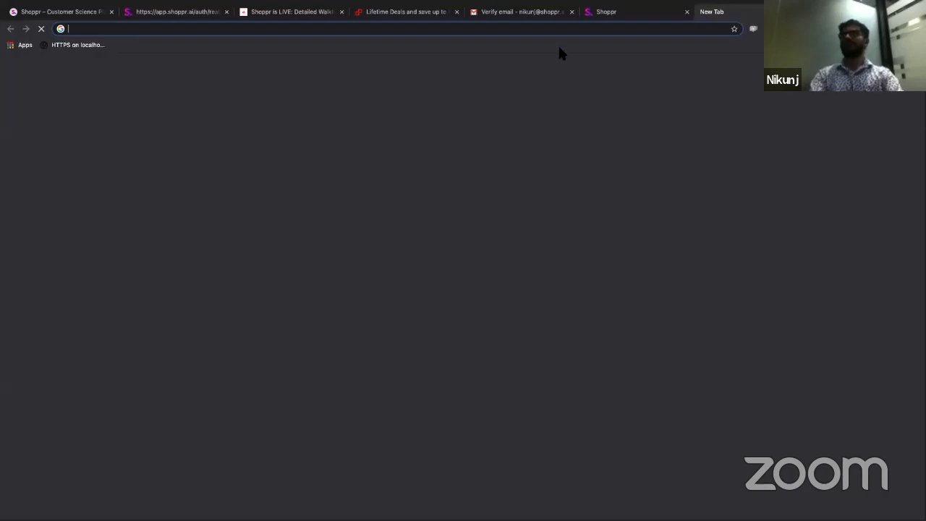
Load the demo store at shopify.qhoto.in, then its admin page at shopify.qhoto.in/admin.
{"action": "type", "text": "shopify"}
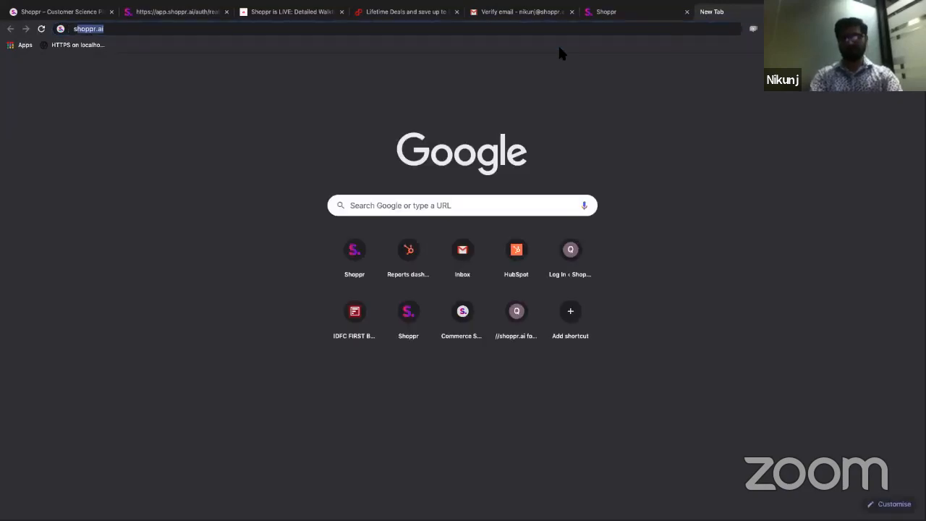
{"action": "type", "text": ".qhoto.in"}
{"action": "key", "text": "Return"}
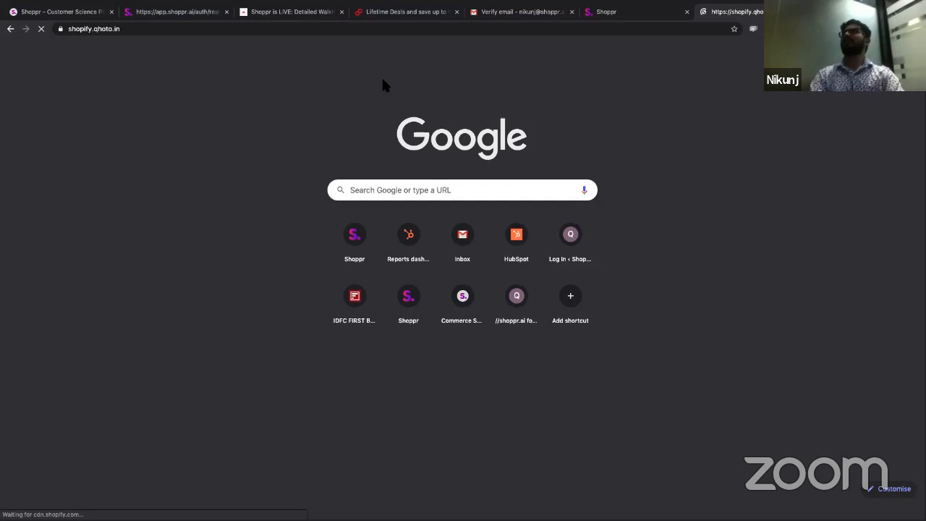
{"action": "left_click", "coordinate": [319, 31]}
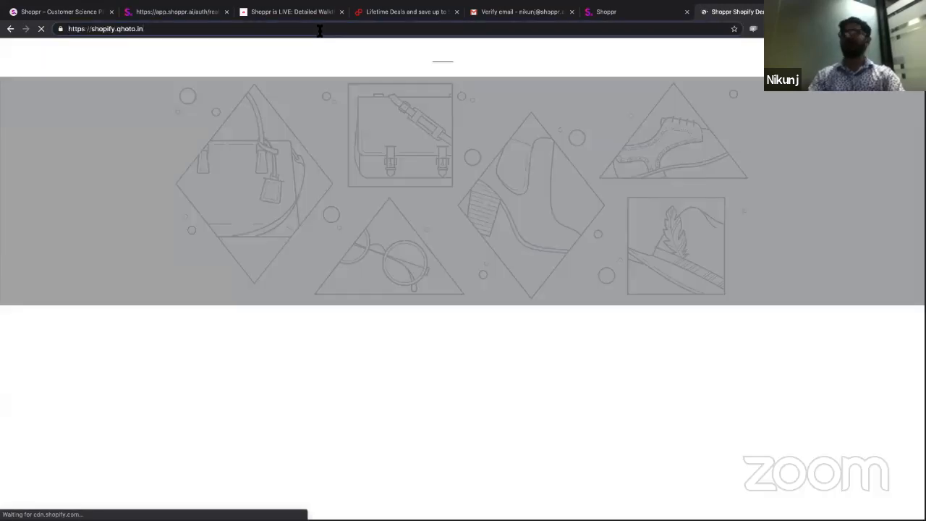
{"action": "type", "text": "/"}
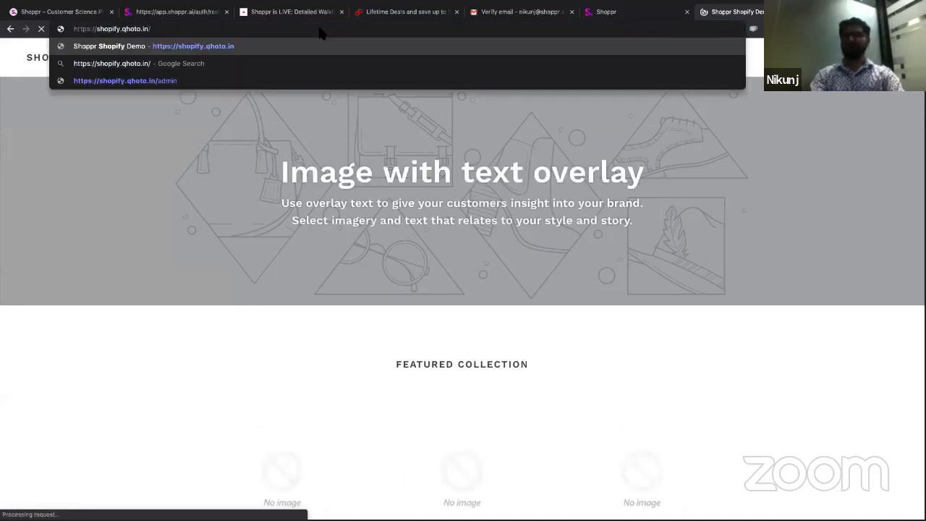
{"action": "type", "text": "admin"}
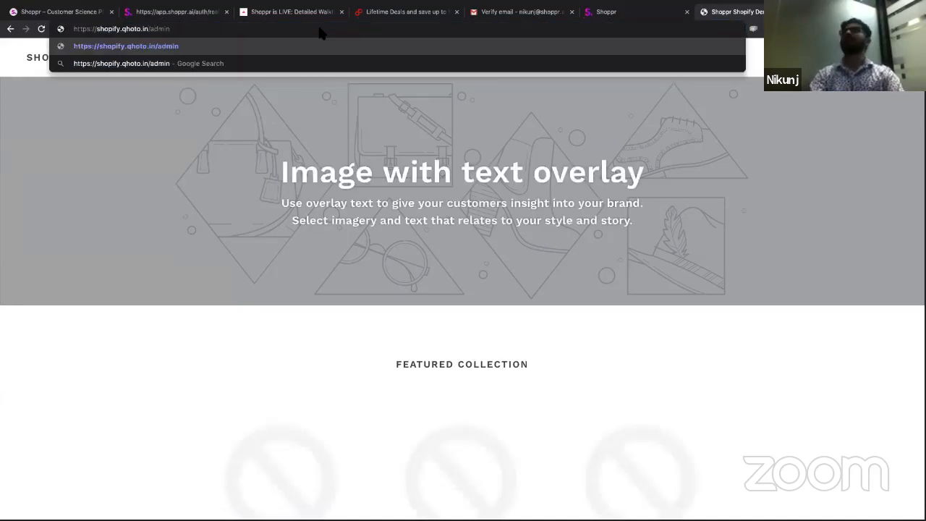
{"action": "key", "text": "Return"}
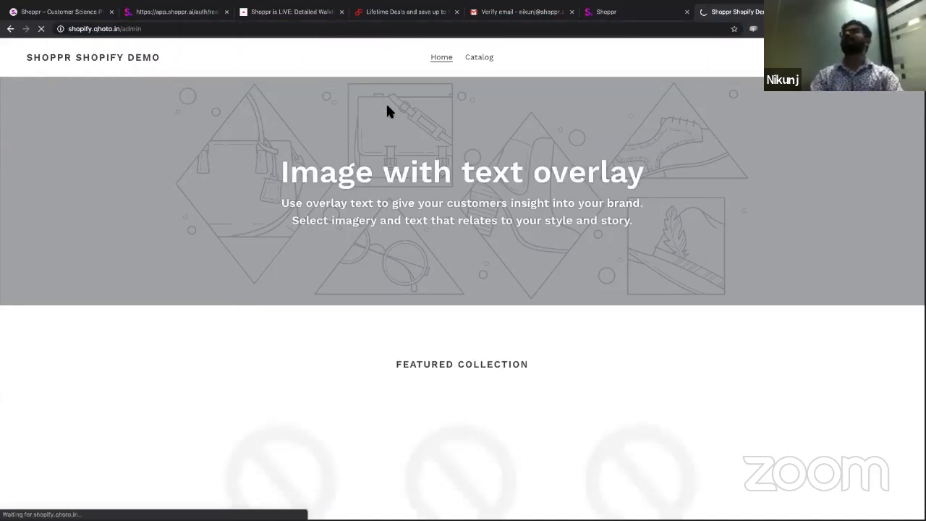
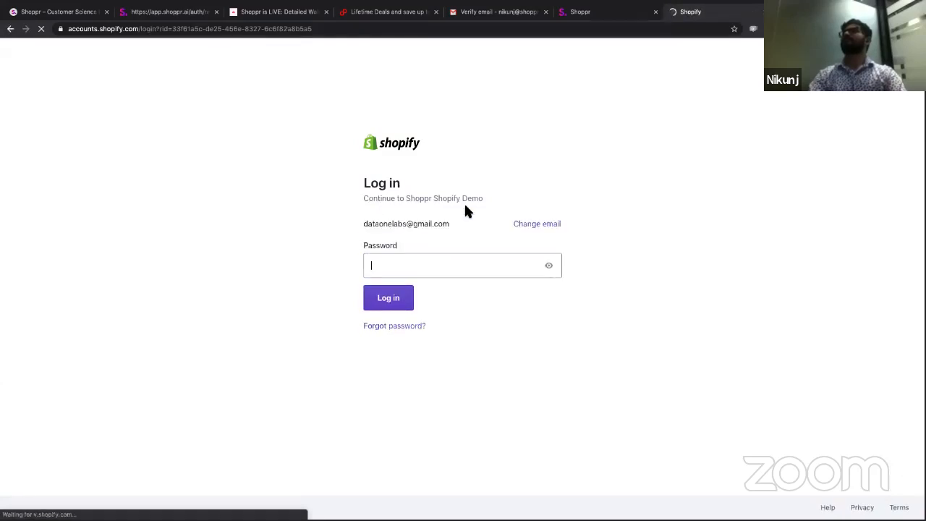
Log in to the Shopify demo store account with its password.
{"action": "left_click", "coordinate": [438, 264]}
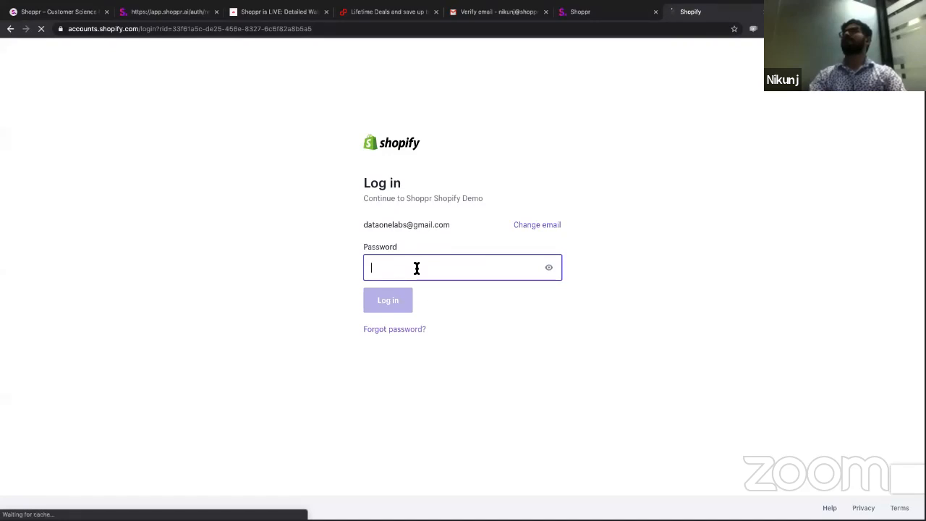
{"action": "type", "text": "••"}
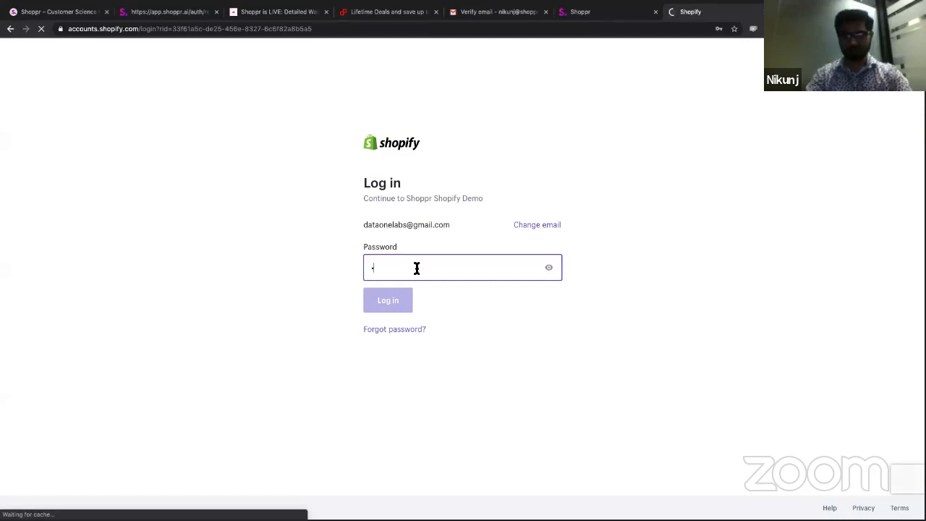
{"action": "type", "text": "••••"}
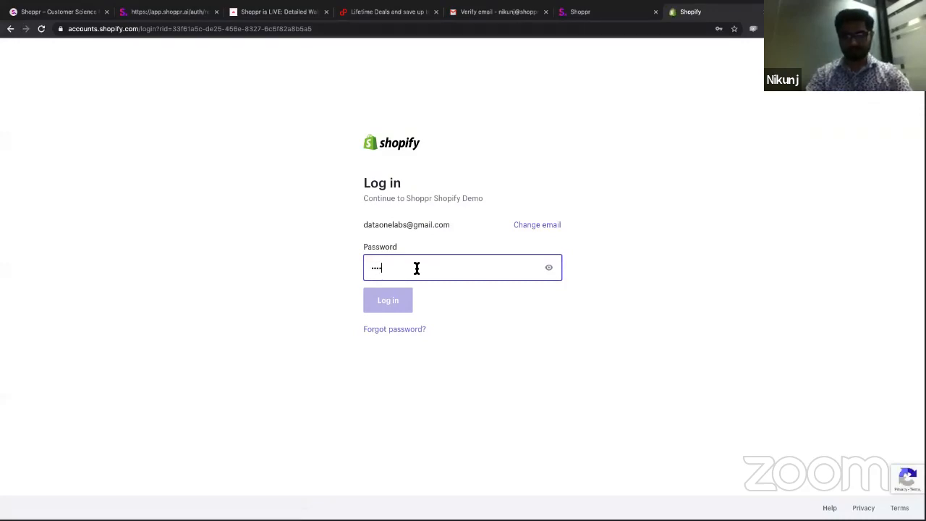
{"action": "type", "text": "•••••••"}
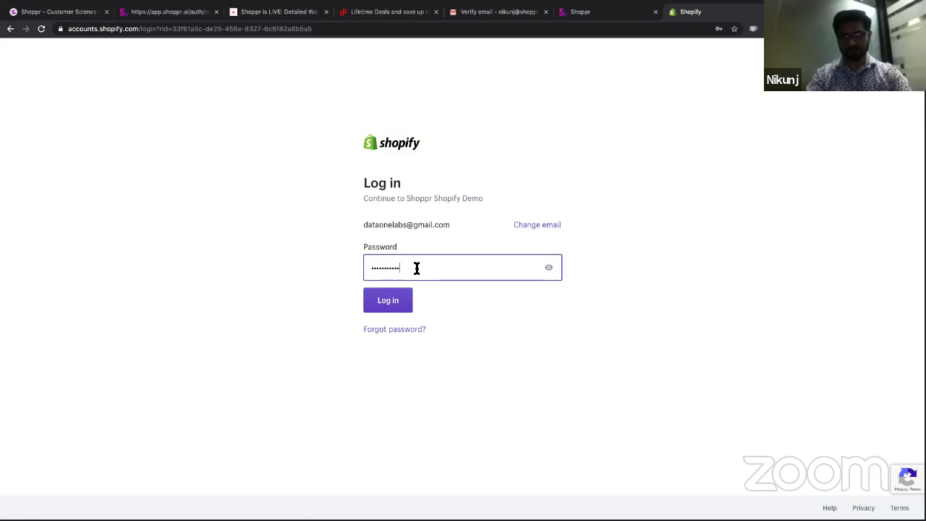
{"action": "left_click", "coordinate": [386, 309]}
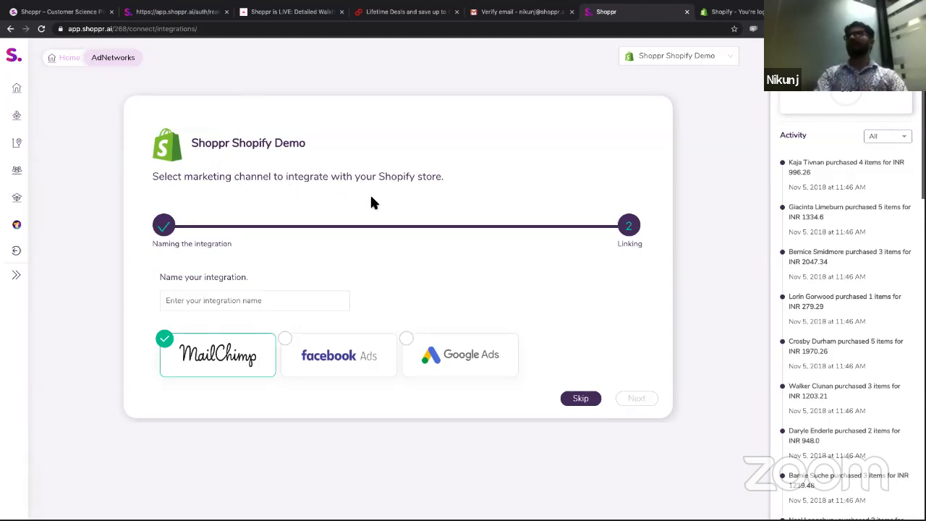
Skip the marketing channel integration step.
{"action": "left_click", "coordinate": [583, 402]}
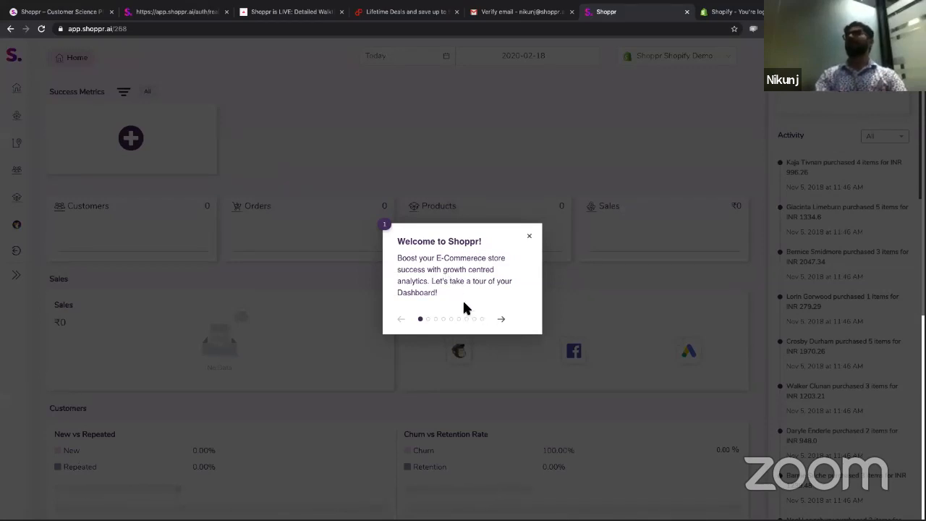
Advance the tour through success goals and multiple stores to date ranges, checking the Today range field.
{"action": "left_click", "coordinate": [502, 321]}
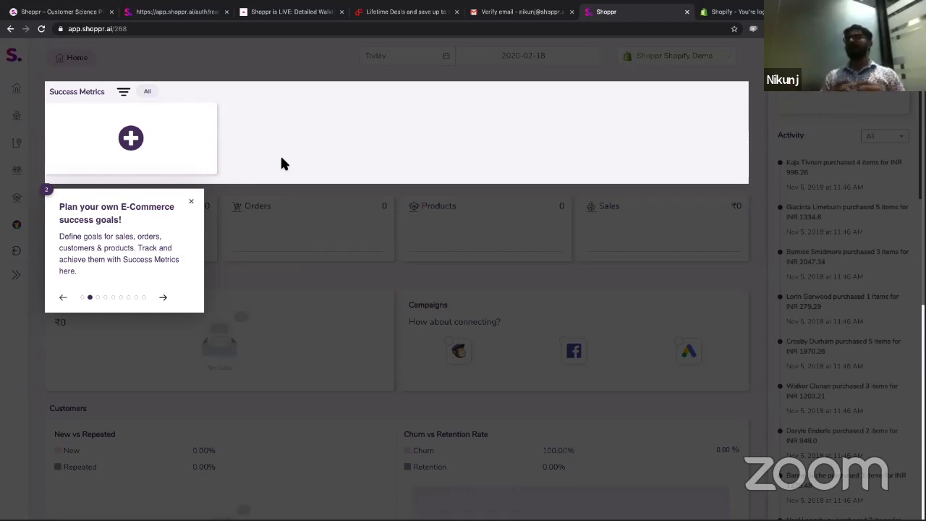
{"action": "left_click", "coordinate": [163, 297]}
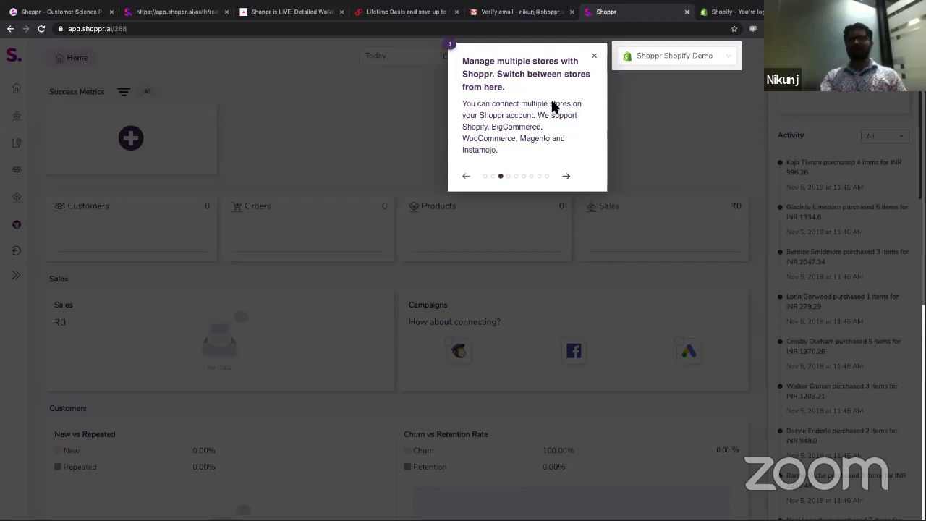
{"action": "left_click", "coordinate": [567, 177]}
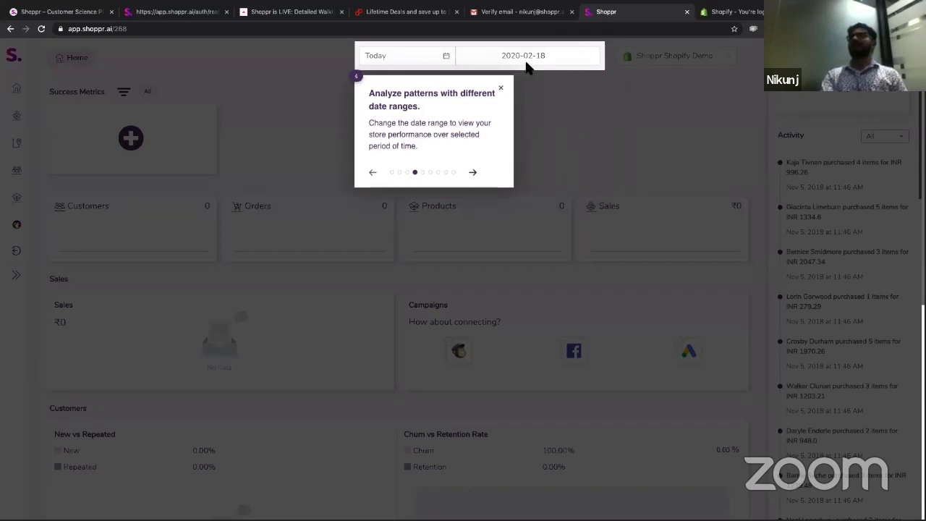
{"action": "left_click", "coordinate": [440, 63]}
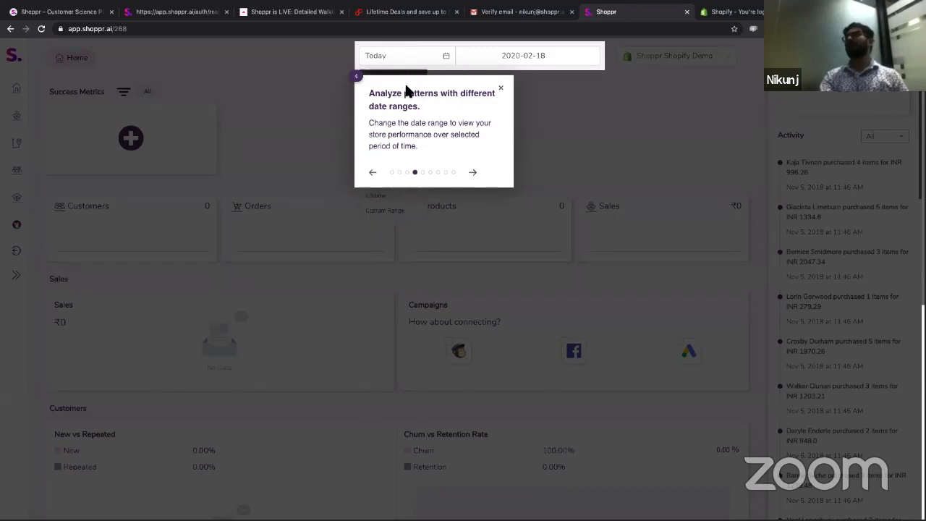
Continue the tour through activity stream, its filter options and key numbers to Profile's marketing channels.
{"action": "left_click", "coordinate": [474, 175]}
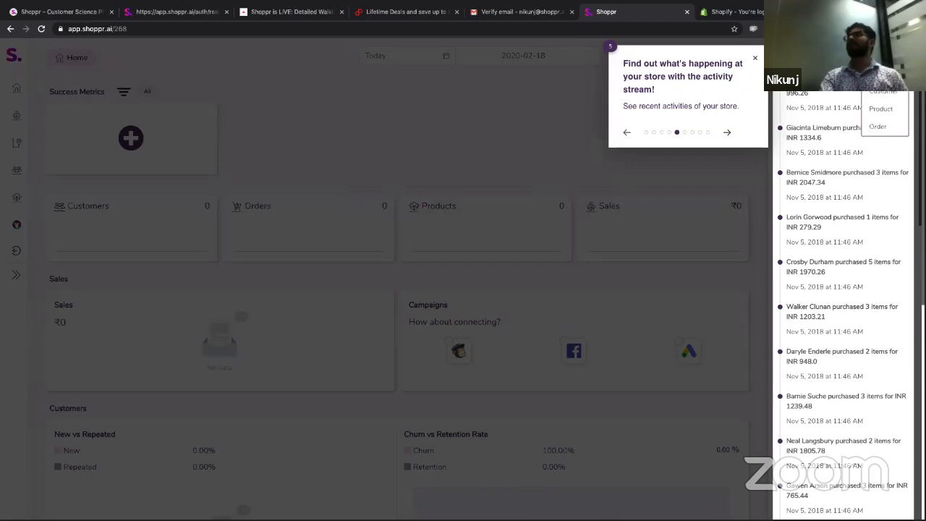
{"action": "left_click", "coordinate": [895, 58]}
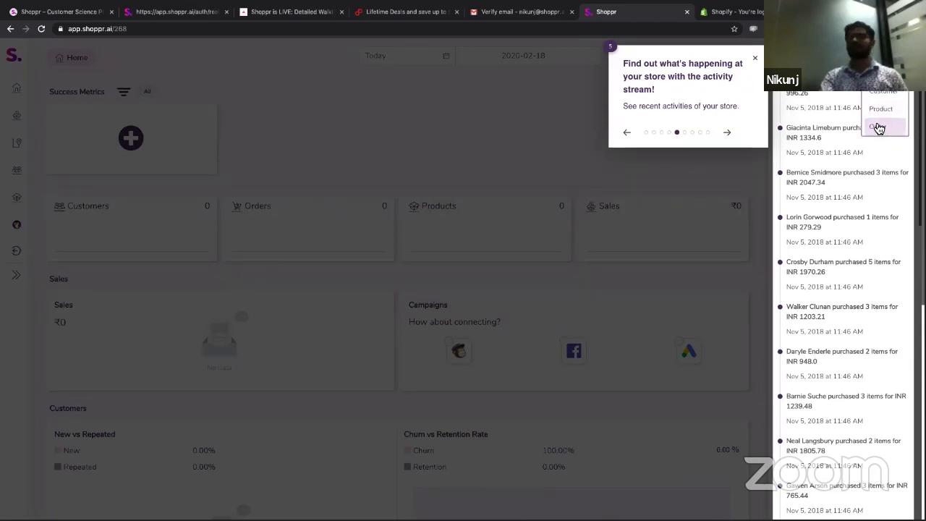
{"action": "left_click", "coordinate": [727, 134]}
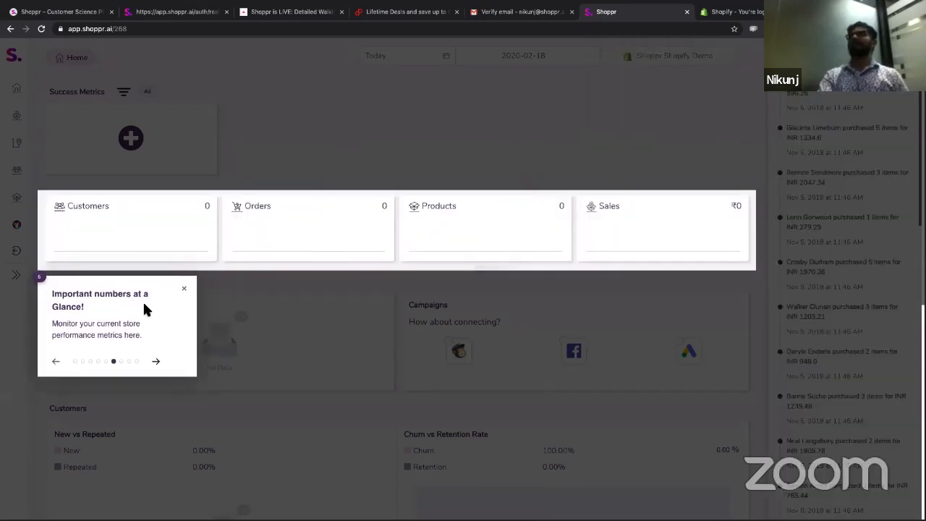
{"action": "left_click", "coordinate": [155, 362]}
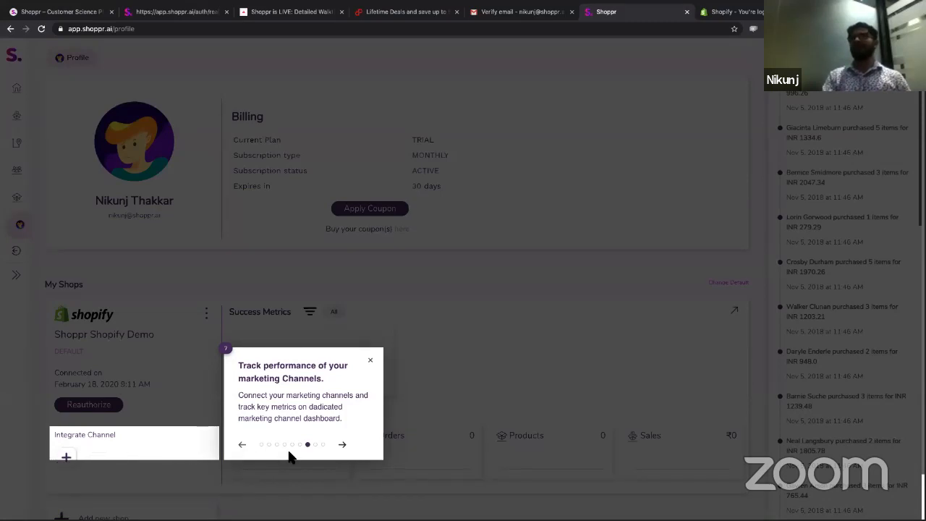
Go through the account settings and final tour steps, close the tour, and return Home.
{"action": "left_click", "coordinate": [342, 444]}
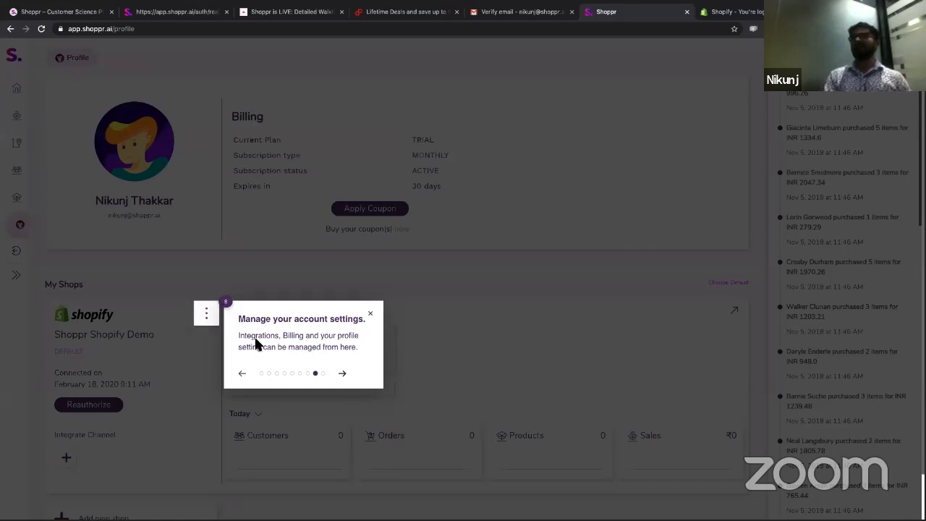
{"action": "left_click", "coordinate": [343, 375]}
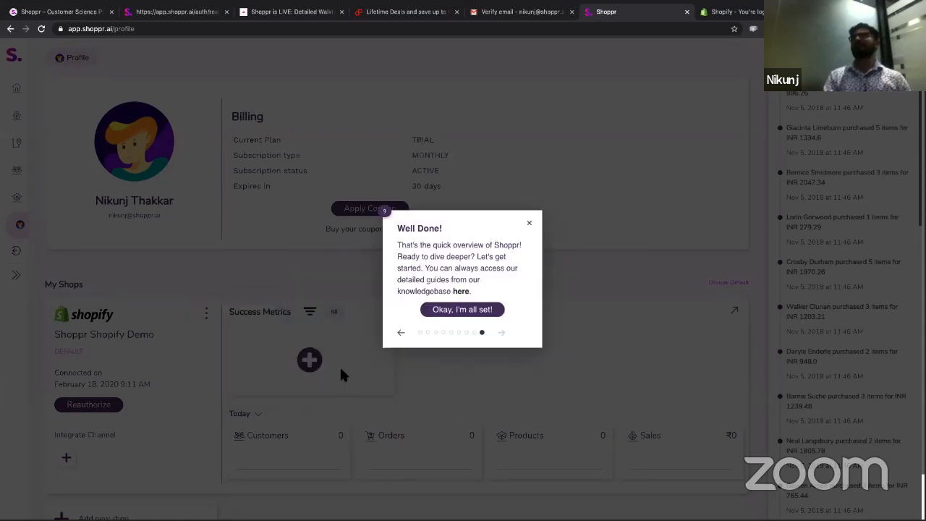
{"action": "left_click", "coordinate": [454, 311]}
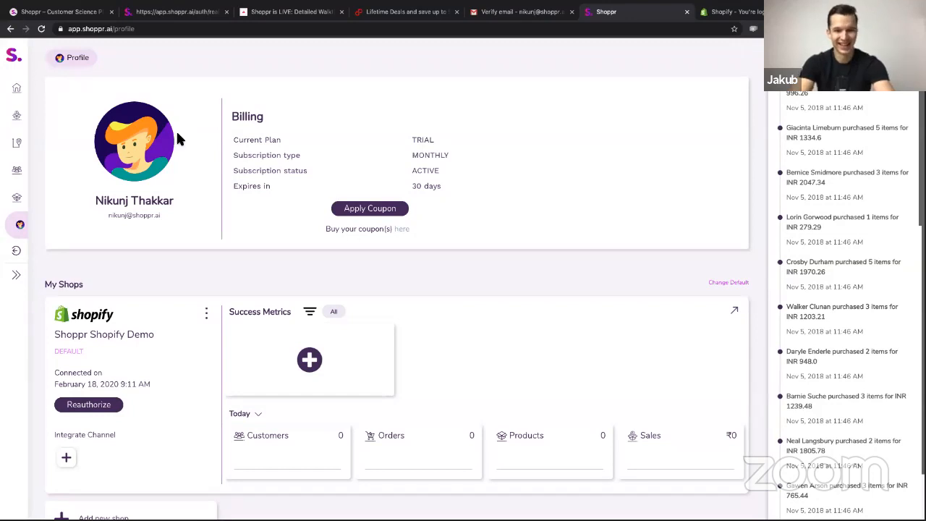
{"action": "left_click", "coordinate": [19, 91]}
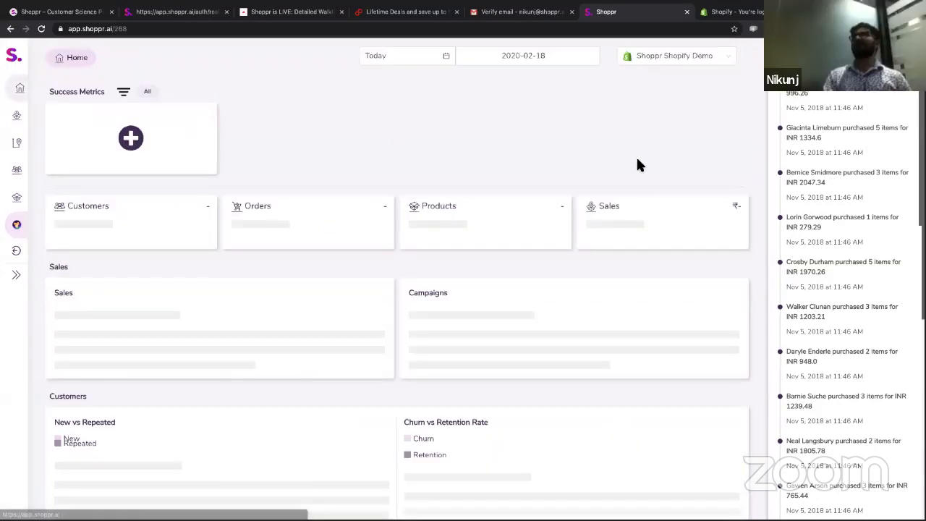
Review the Home dashboard and bring up the reporting date-range list.
{"action": "scroll", "coordinate": [819, 127], "scroll_direction": "up", "scroll_amount": 1}
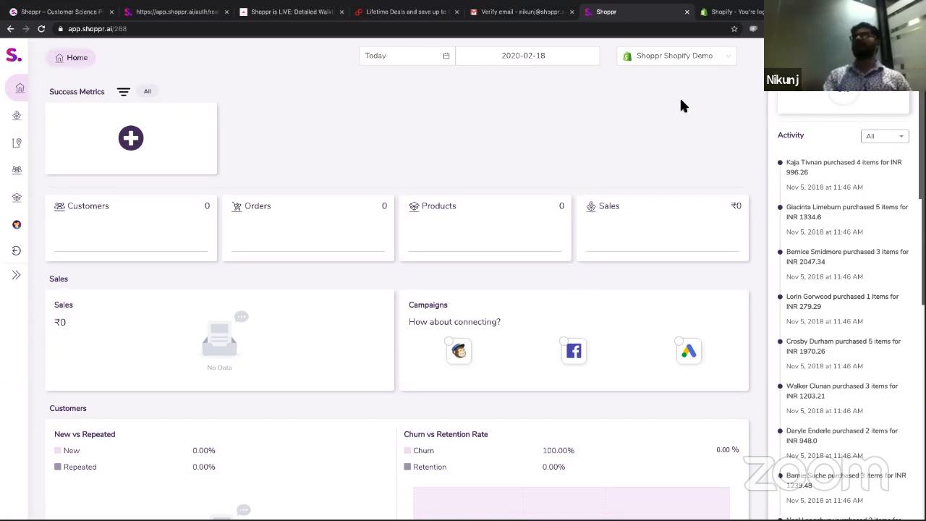
{"action": "scroll", "coordinate": [535, 180], "scroll_direction": "down", "scroll_amount": 5}
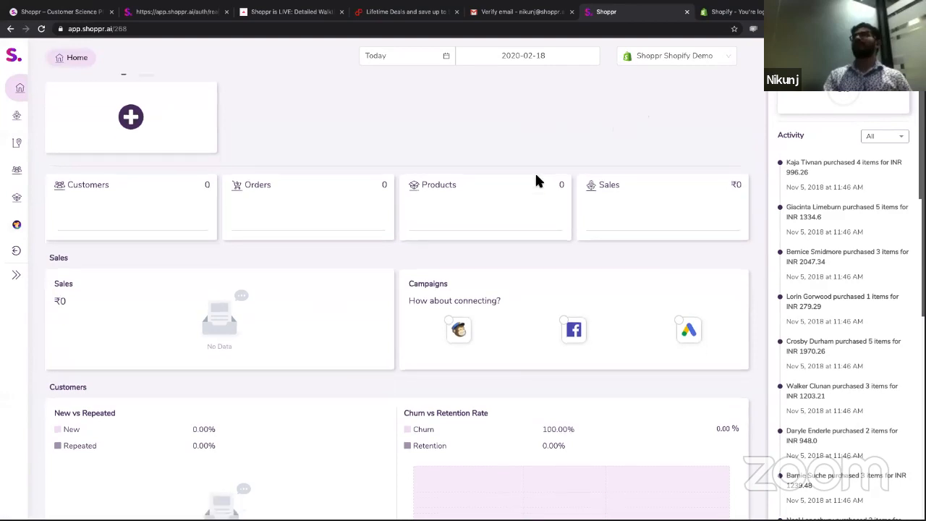
{"action": "scroll", "coordinate": [535, 180], "scroll_direction": "up", "scroll_amount": 5}
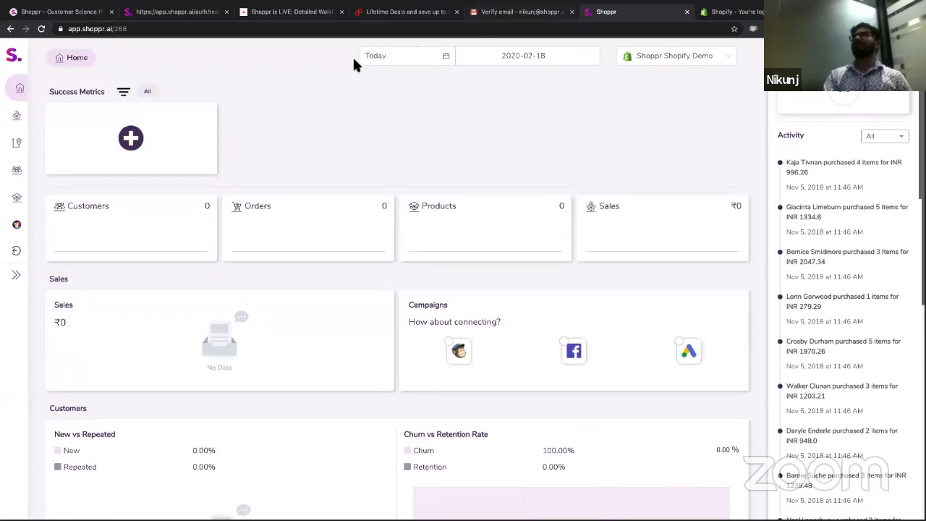
{"action": "left_click", "coordinate": [419, 63]}
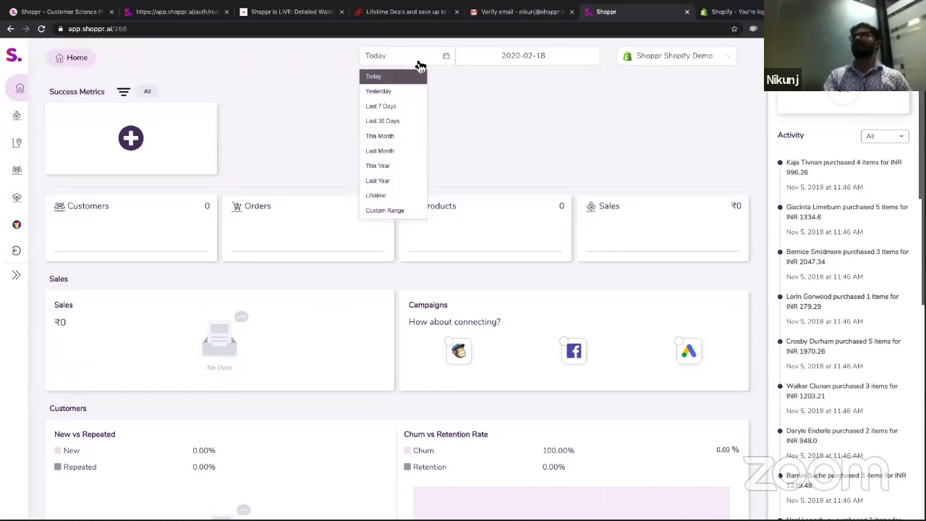
Apply the Lifetime range and review the updated cards: 51,112 customers and ₹122.32M sales.
{"action": "left_click", "coordinate": [390, 196]}
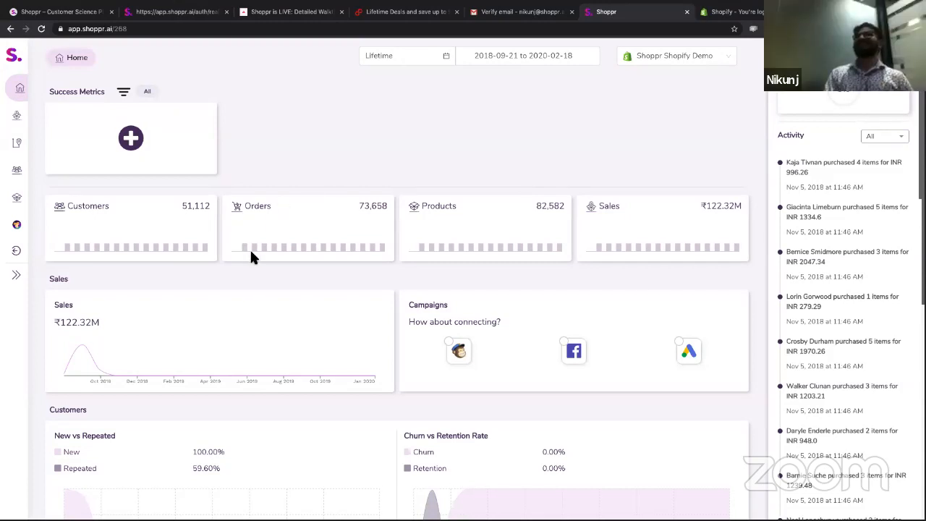
{"action": "scroll", "coordinate": [233, 275], "scroll_direction": "down", "scroll_amount": 1}
{"action": "scroll", "coordinate": [235, 277], "scroll_direction": "up", "scroll_amount": 1}
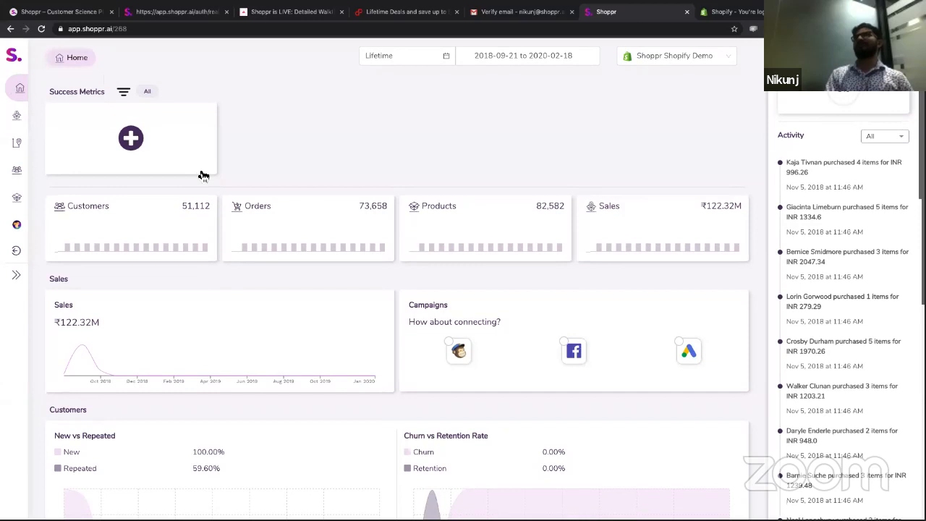
{"action": "scroll", "coordinate": [200, 174], "scroll_direction": "down", "scroll_amount": 2}
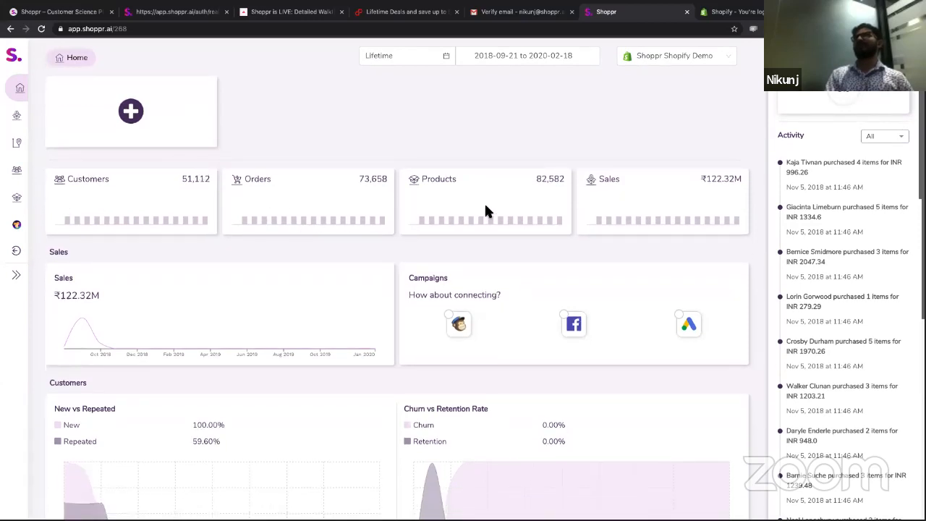
{"action": "scroll", "coordinate": [238, 260], "scroll_direction": "down", "scroll_amount": 2}
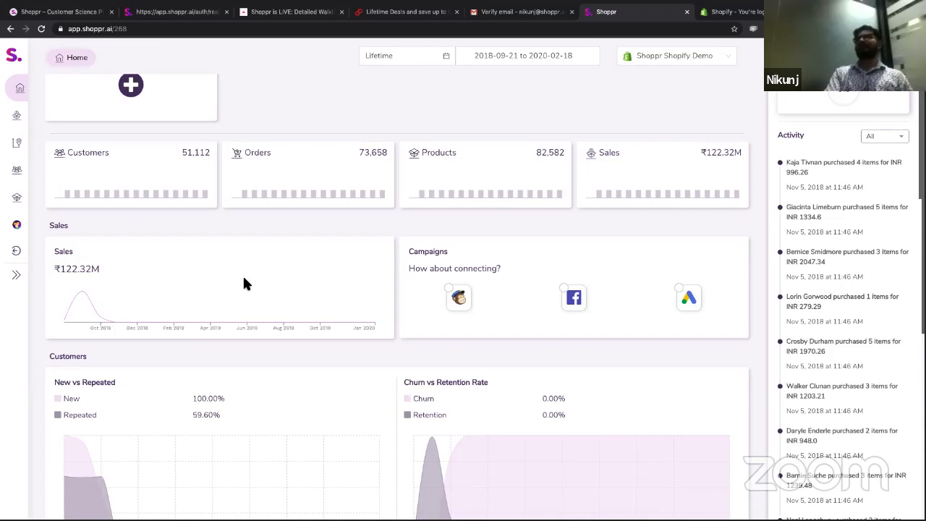
Scroll down to the New vs Repeated and Churn vs Retention Rate customer charts.
{"action": "scroll", "coordinate": [244, 284], "scroll_direction": "down", "scroll_amount": 1}
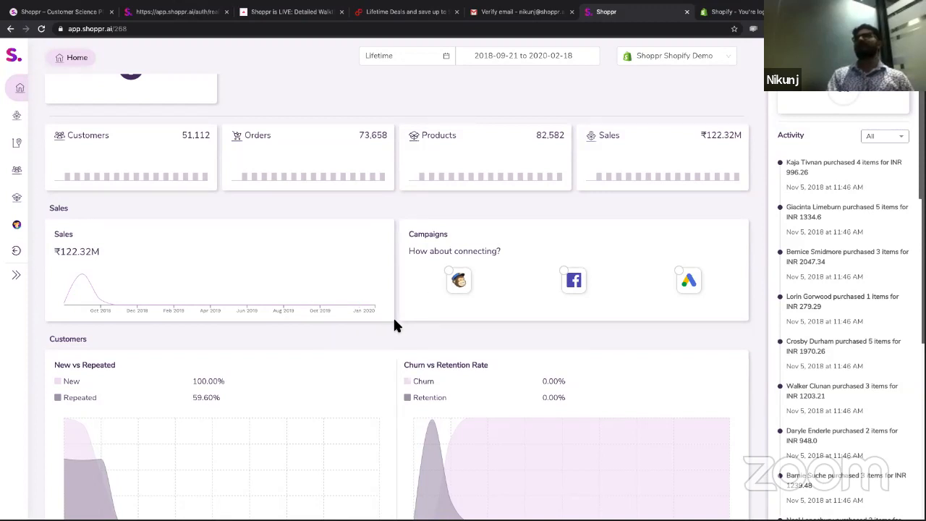
{"action": "scroll", "coordinate": [395, 322], "scroll_direction": "down", "scroll_amount": 1}
{"action": "scroll", "coordinate": [398, 327], "scroll_direction": "down", "scroll_amount": 4}
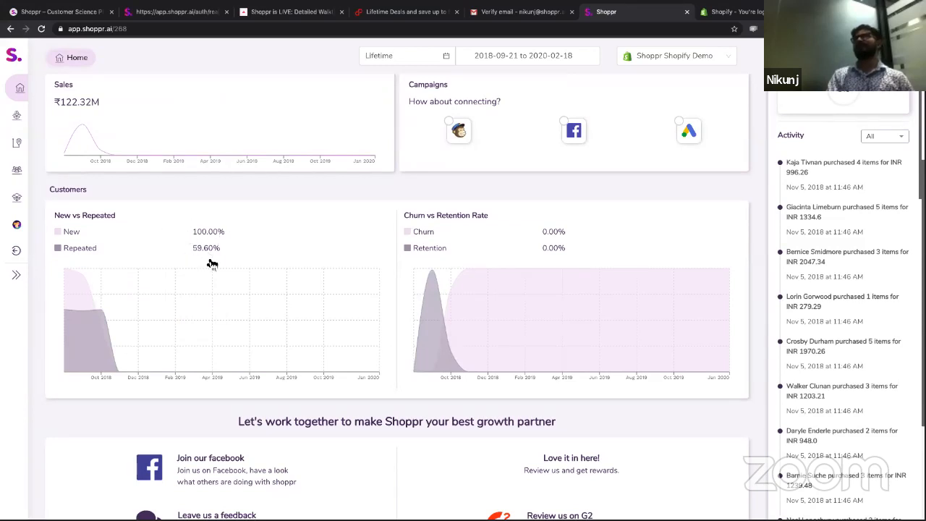
{"action": "scroll", "coordinate": [209, 263], "scroll_direction": "up", "scroll_amount": 4}
{"action": "scroll", "coordinate": [282, 239], "scroll_direction": "down", "scroll_amount": 2}
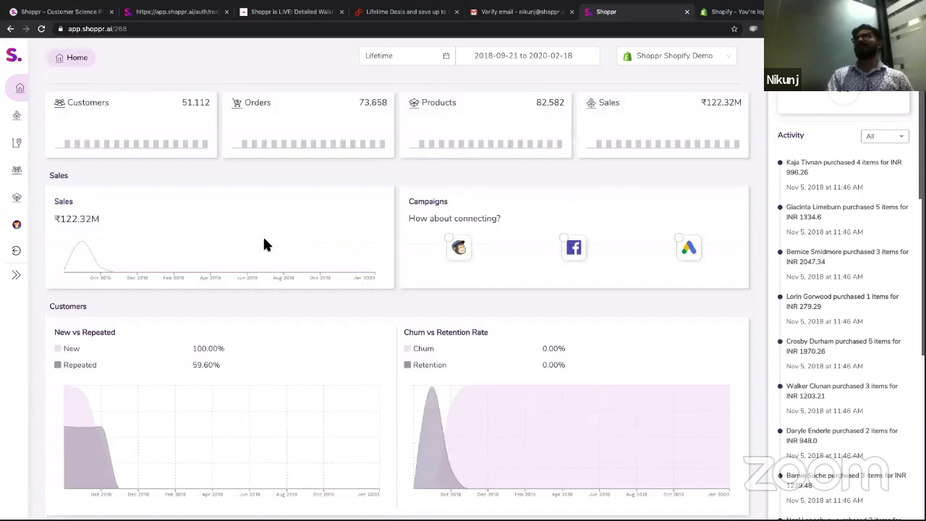
{"action": "scroll", "coordinate": [264, 241], "scroll_direction": "down", "scroll_amount": 2}
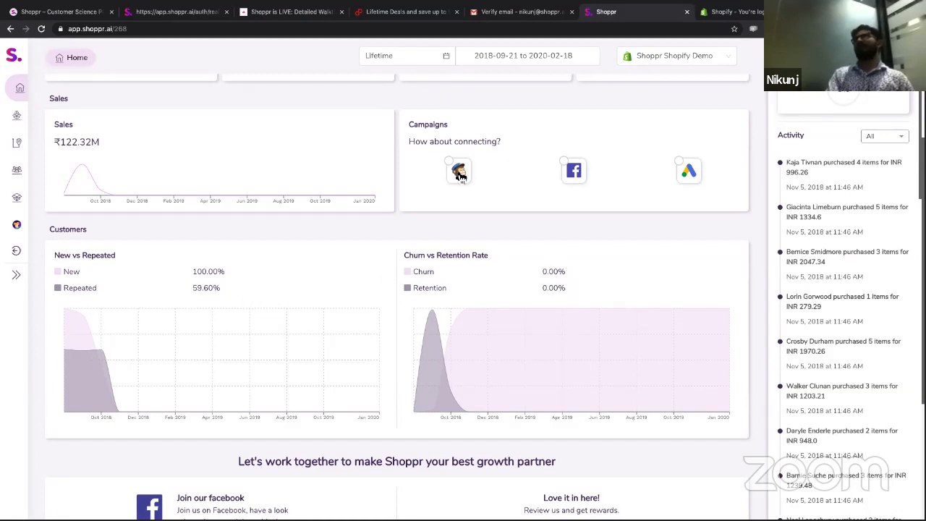
{"action": "scroll", "coordinate": [539, 300], "scroll_direction": "up", "scroll_amount": 2}
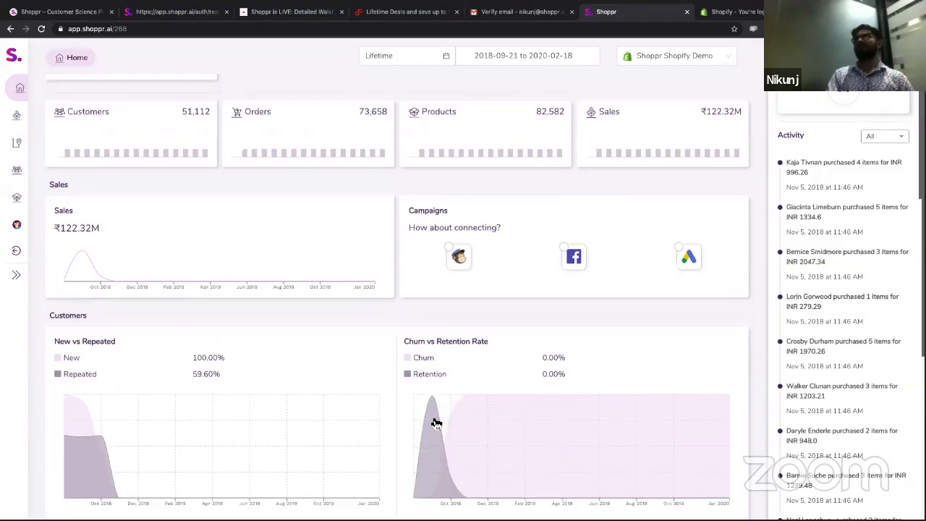
{"action": "scroll", "coordinate": [508, 452], "scroll_direction": "down", "scroll_amount": 1}
{"action": "scroll", "coordinate": [430, 132], "scroll_direction": "up", "scroll_amount": 2}
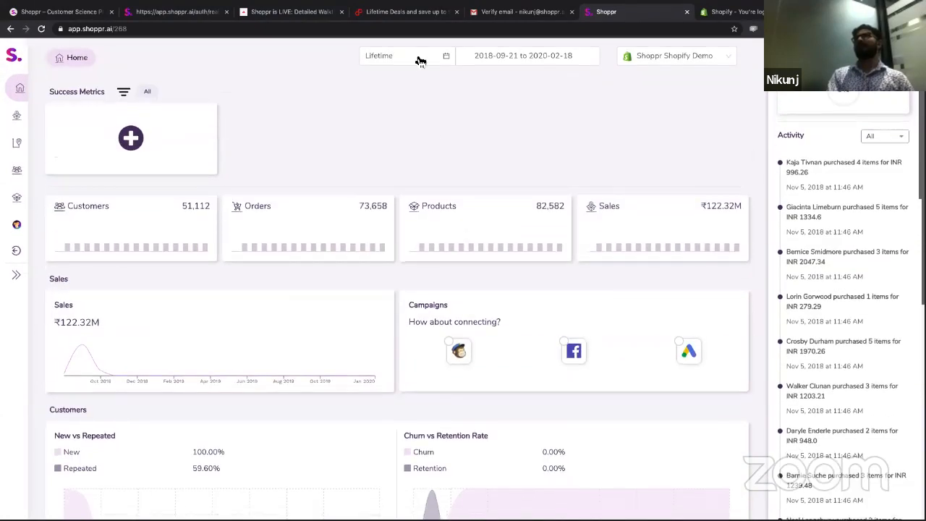
{"action": "scroll", "coordinate": [461, 338], "scroll_direction": "down", "scroll_amount": 2}
{"action": "scroll", "coordinate": [461, 338], "scroll_direction": "down", "scroll_amount": 1}
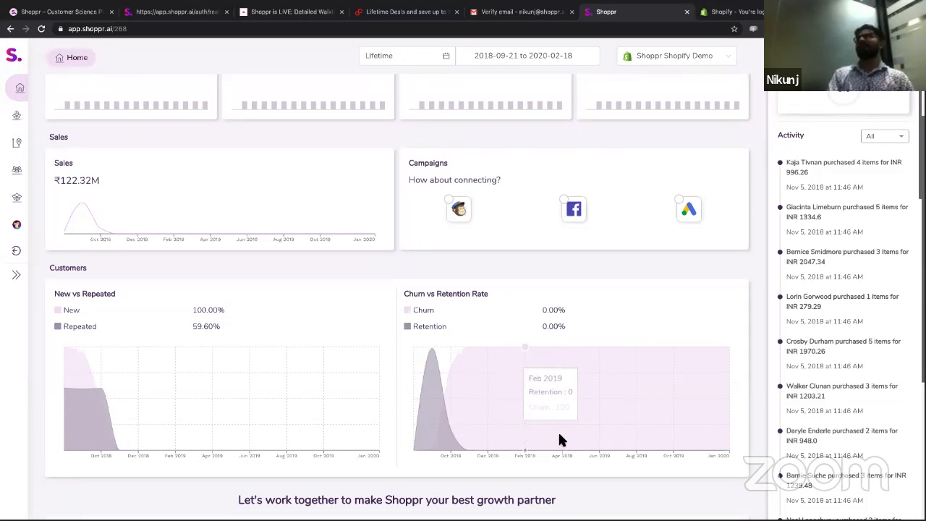
{"action": "scroll", "coordinate": [516, 429], "scroll_direction": "down", "scroll_amount": 2}
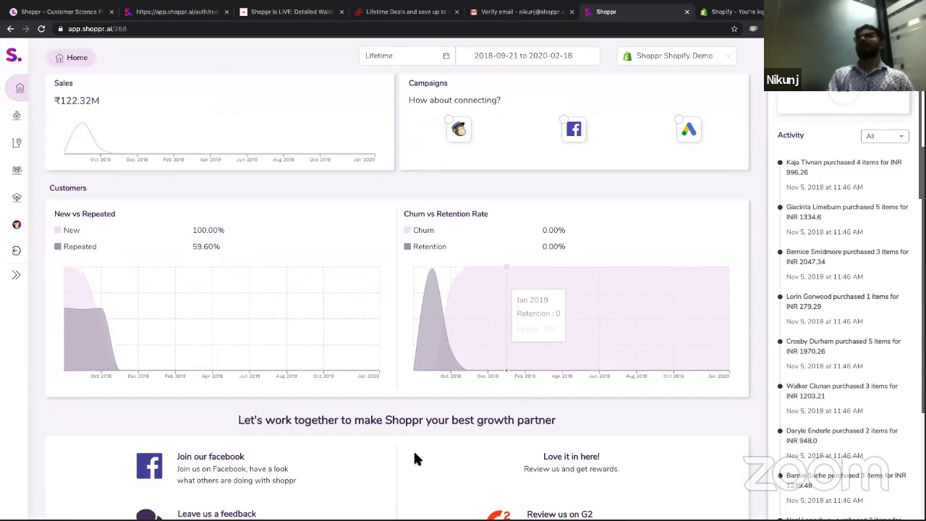
{"action": "scroll", "coordinate": [414, 457], "scroll_direction": "down", "scroll_amount": 4}
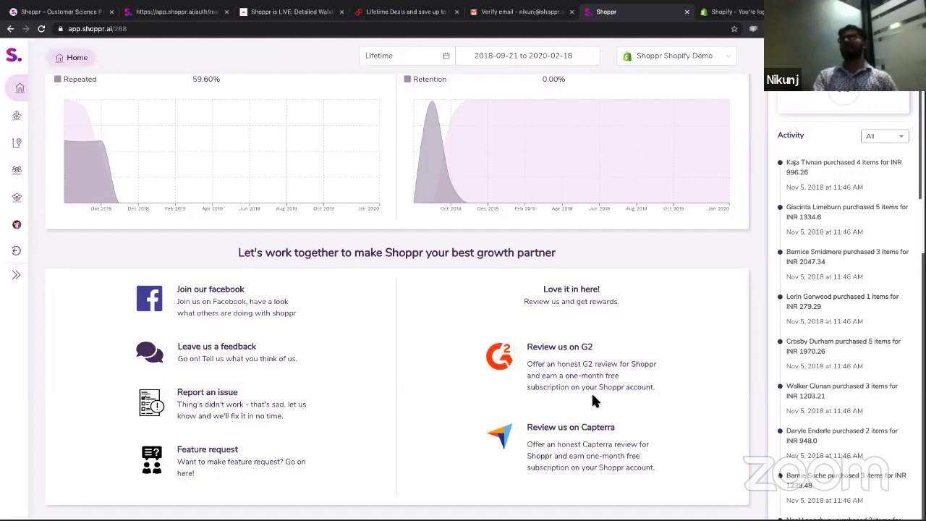
{"action": "scroll", "coordinate": [503, 400], "scroll_direction": "up", "scroll_amount": 5}
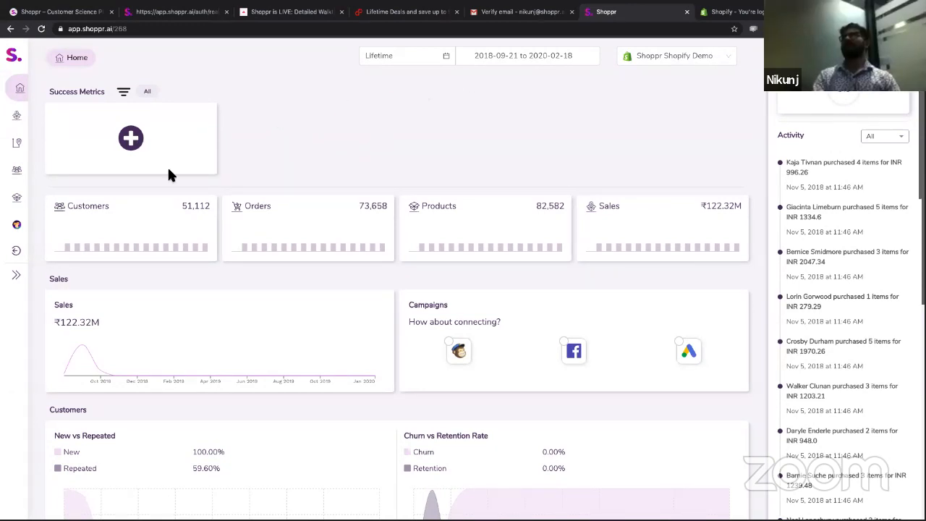
Go to the Profile page, scroll to My Shops, and start adding a new shop.
{"action": "left_click", "coordinate": [21, 227]}
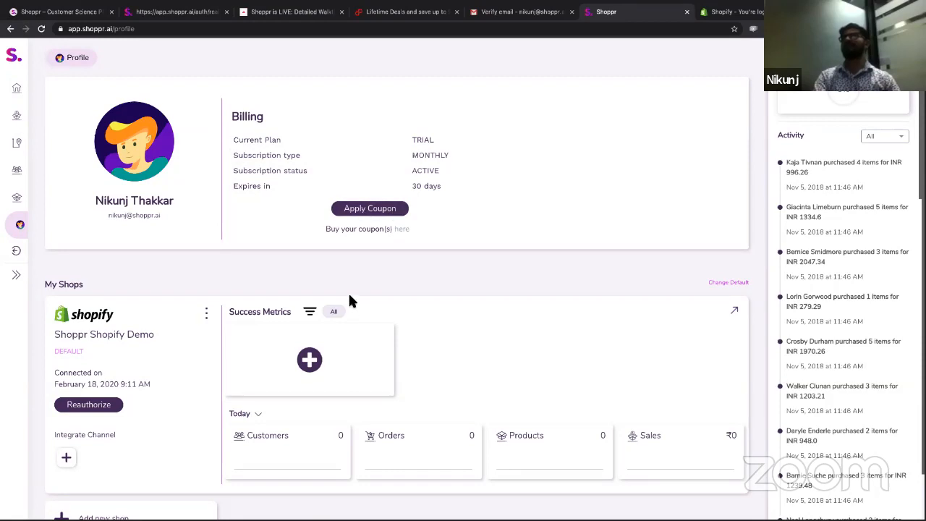
{"action": "scroll", "coordinate": [351, 300], "scroll_direction": "down", "scroll_amount": 1}
{"action": "scroll", "coordinate": [354, 302], "scroll_direction": "down", "scroll_amount": 2}
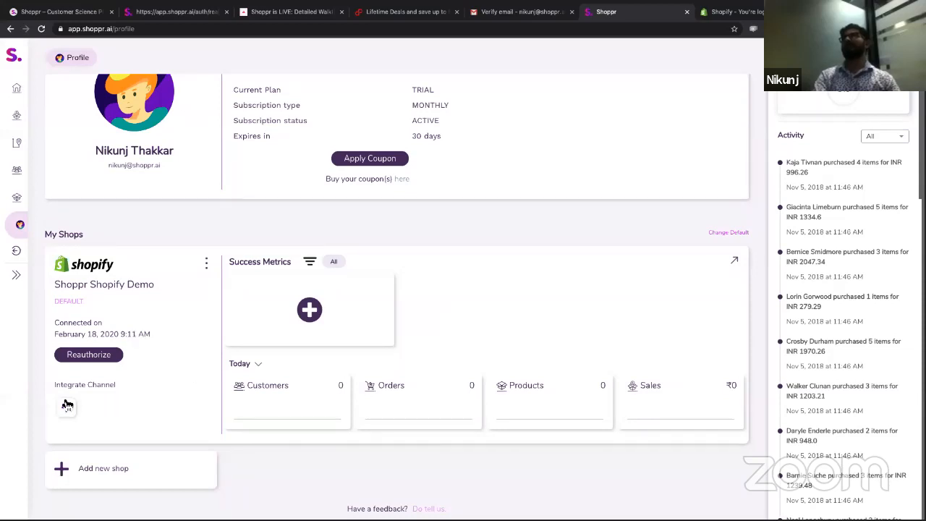
{"action": "left_click", "coordinate": [139, 471]}
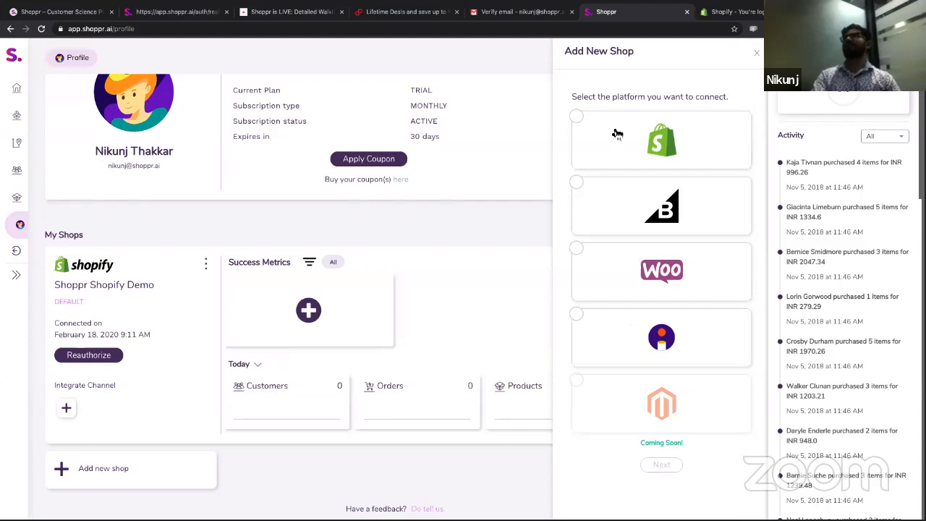
Choose WooCommerce as the new shop's platform and go to its shop-name field on the linking form.
{"action": "left_click", "coordinate": [638, 271]}
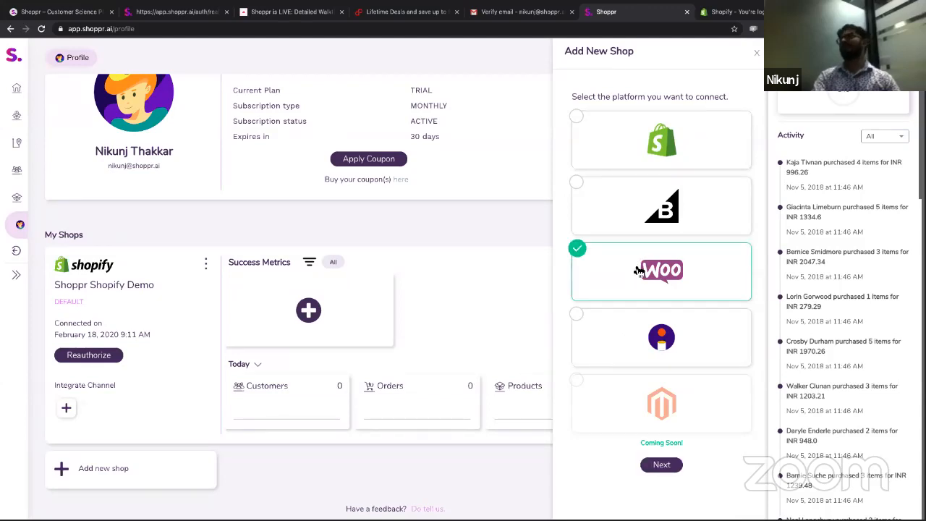
{"action": "left_click", "coordinate": [662, 466]}
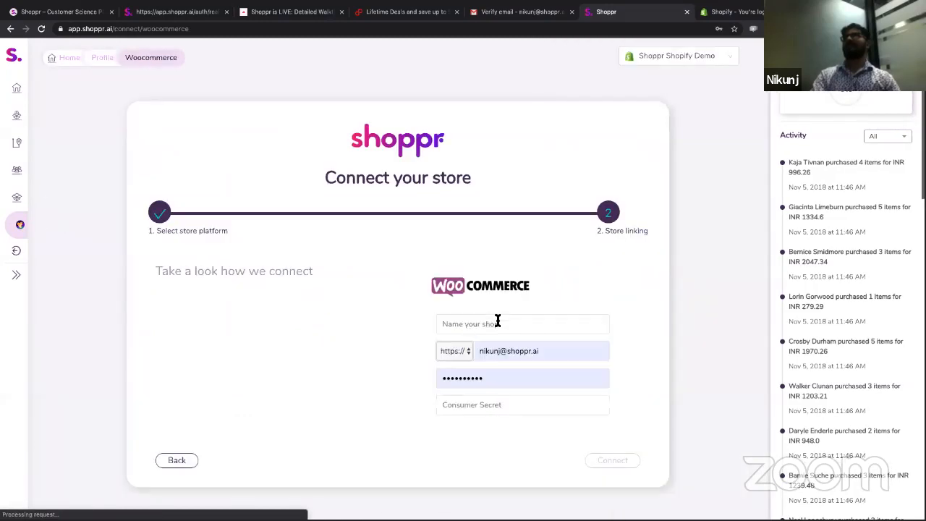
{"action": "left_click", "coordinate": [498, 323]}
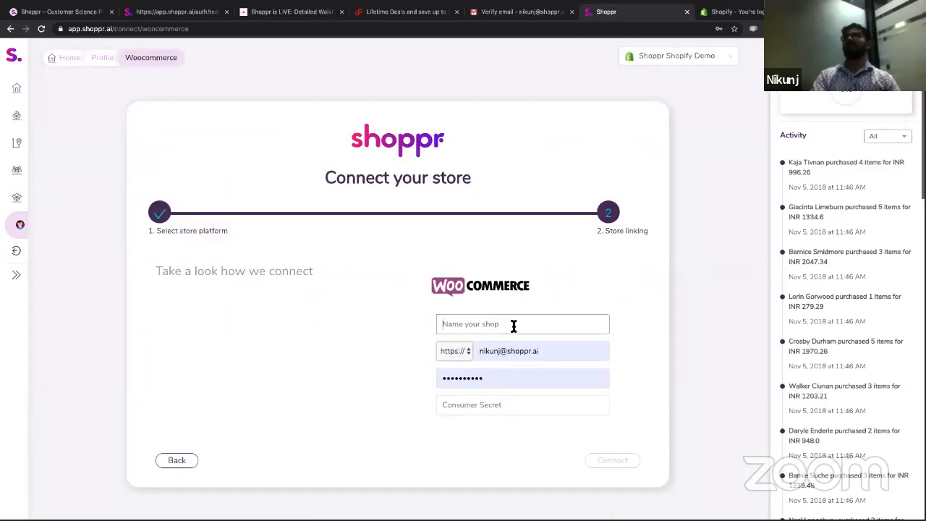
Name the shop 'Shoppr Wooo' with store address woocommerce.qhoto.in, then open a new browser tab.
{"action": "type", "text": "Shoppr Wo"}
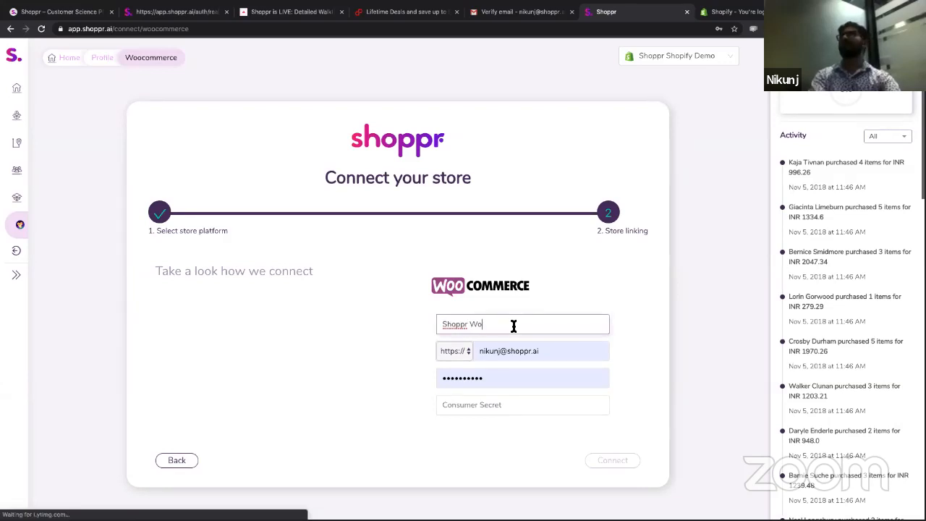
{"action": "type", "text": "oo"}
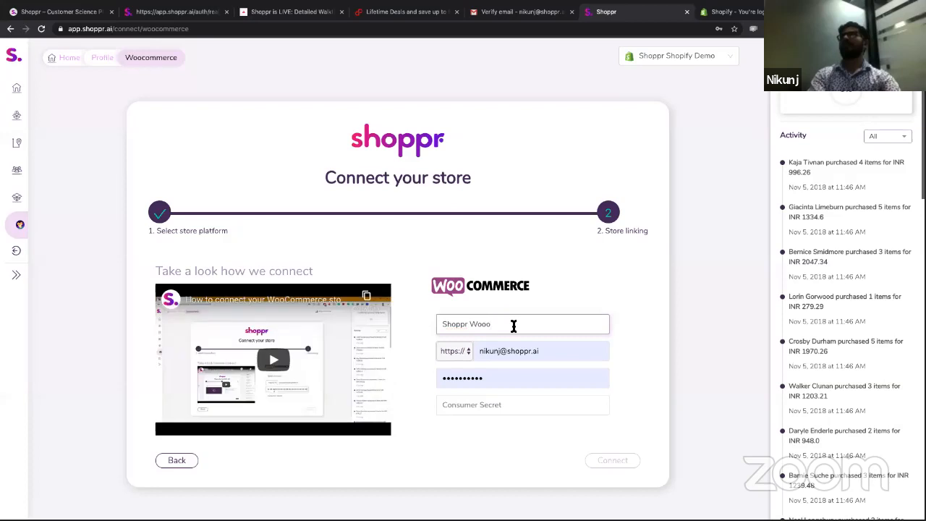
{"action": "key", "text": "Tab"}
{"action": "left_click", "coordinate": [568, 360]}
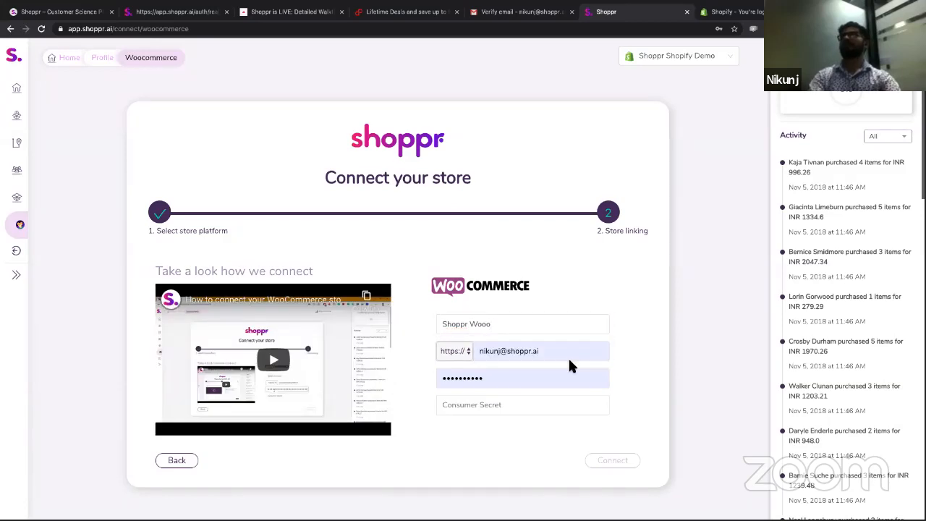
{"action": "left_click", "coordinate": [568, 358]}
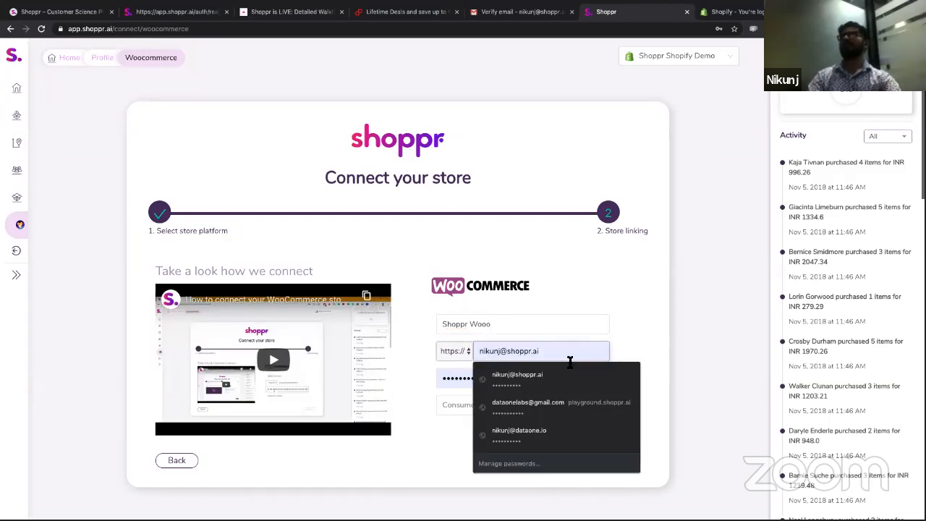
{"action": "key", "text": "ctrl+a"}
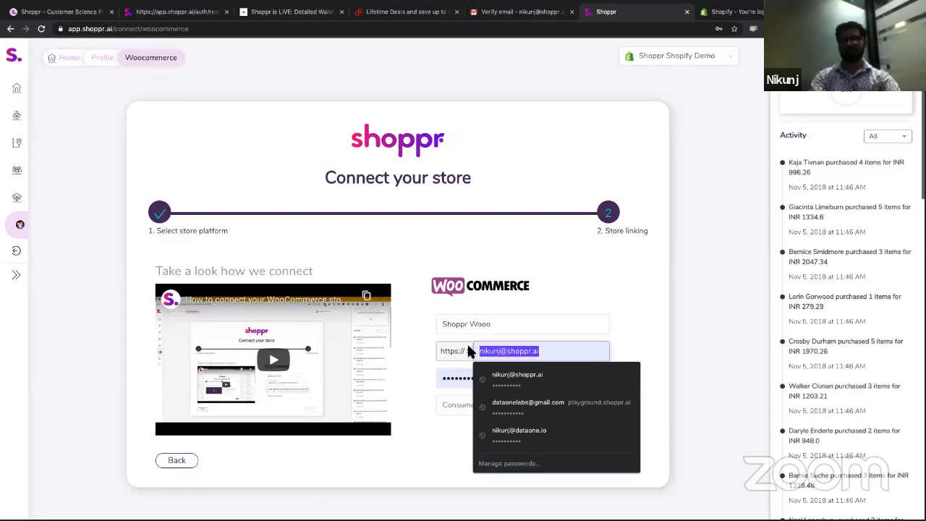
{"action": "type", "text": "woocomm"}
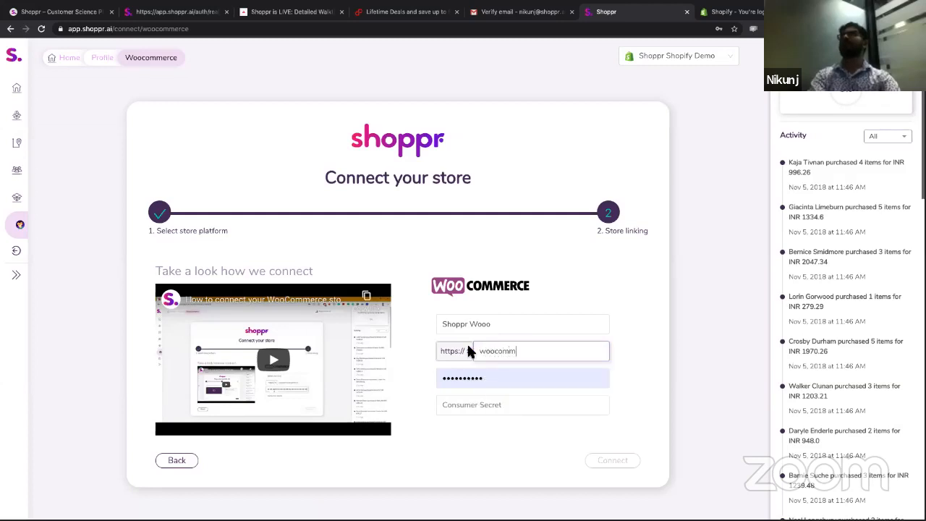
{"action": "type", "text": "erce.gho"}
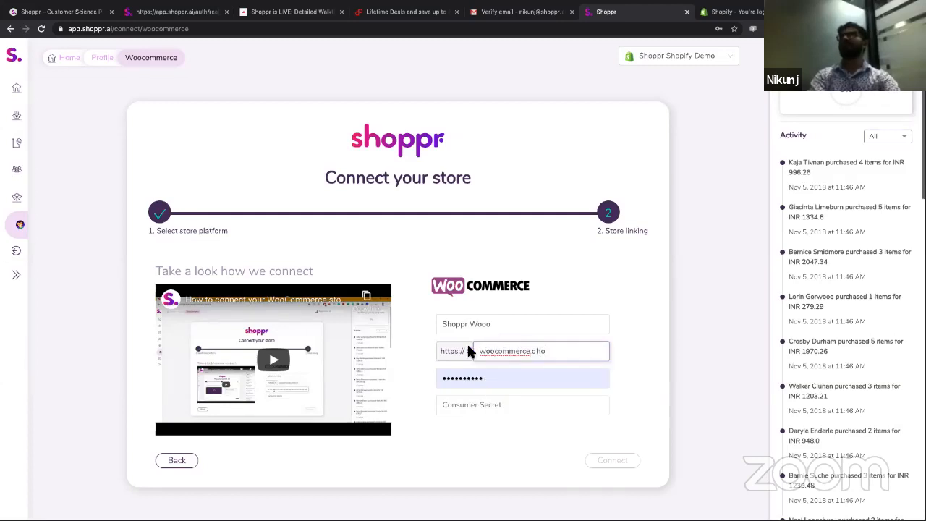
{"action": "type", "text": "to.in"}
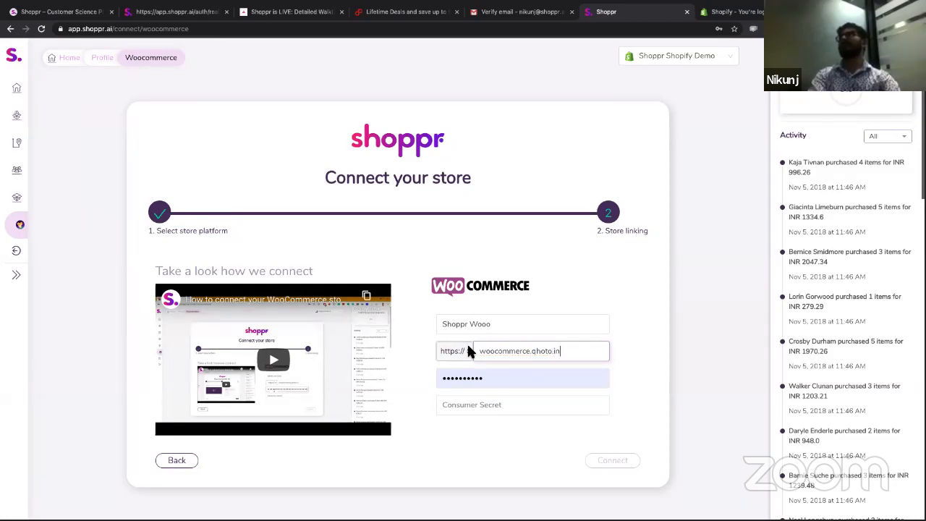
{"action": "key", "text": "Tab"}
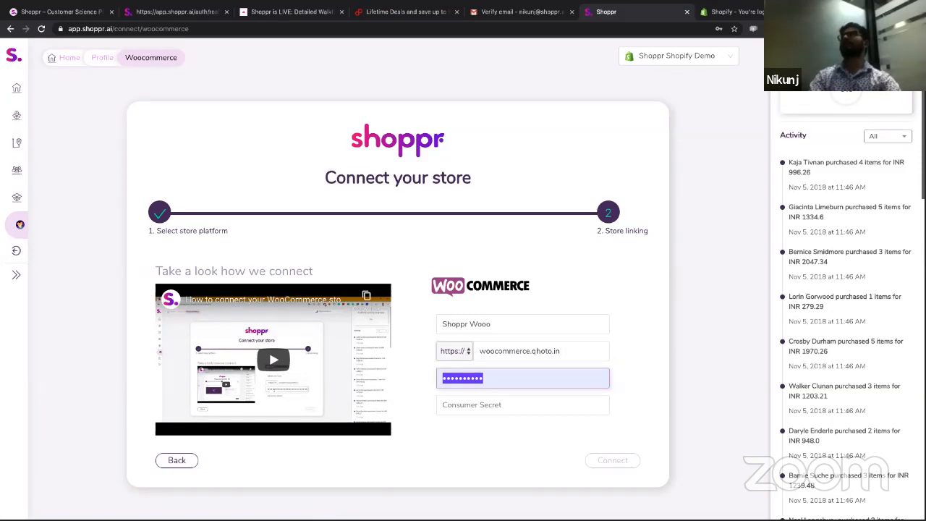
{"action": "key", "text": "super+t"}
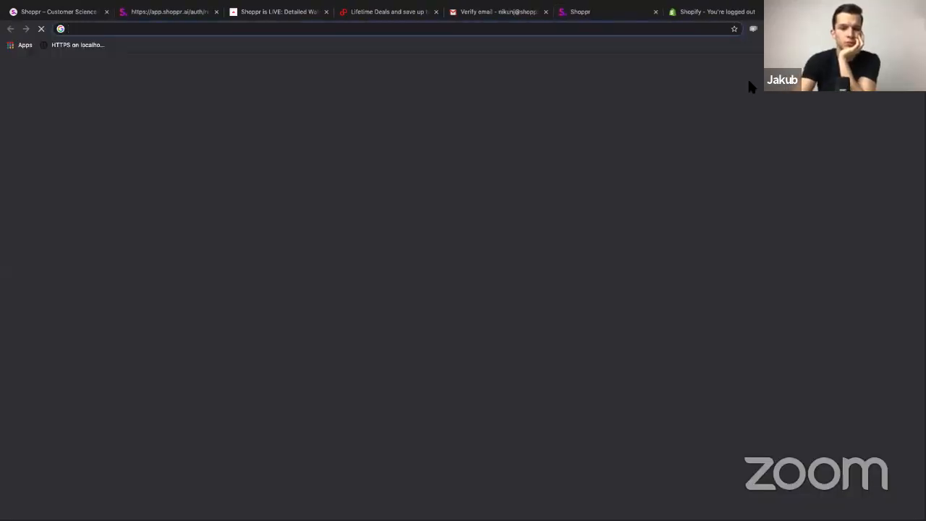
Load the woocommerce.qhoto.in site and go to its /wp-admin login page.
{"action": "type", "text": "woo"}
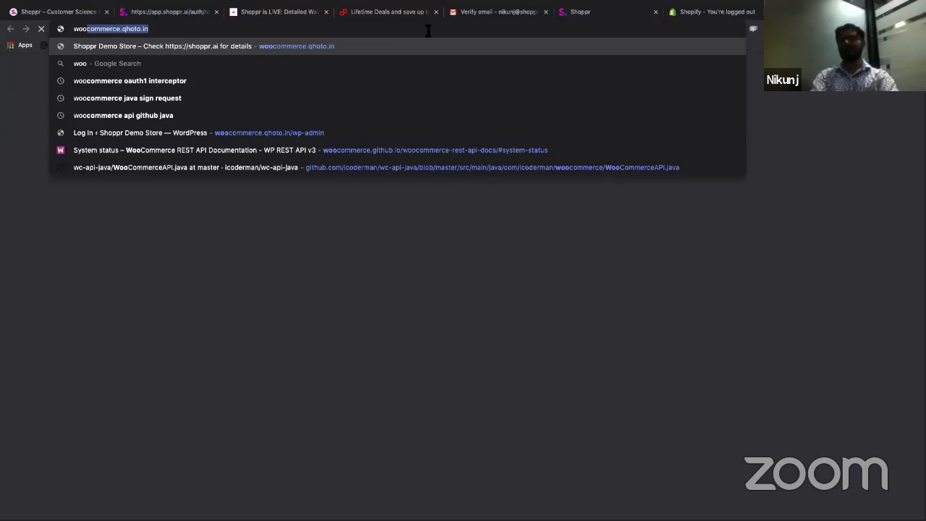
{"action": "key", "text": "Right"}
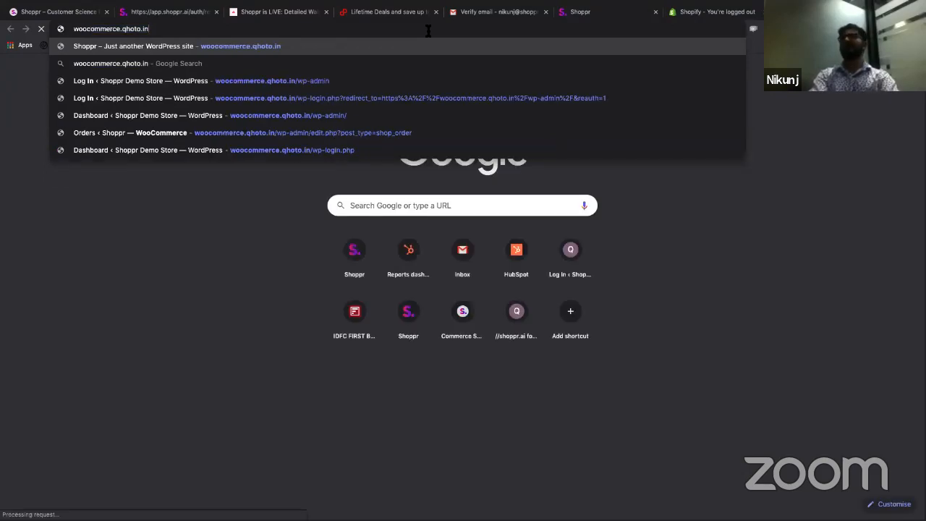
{"action": "key", "text": "Return"}
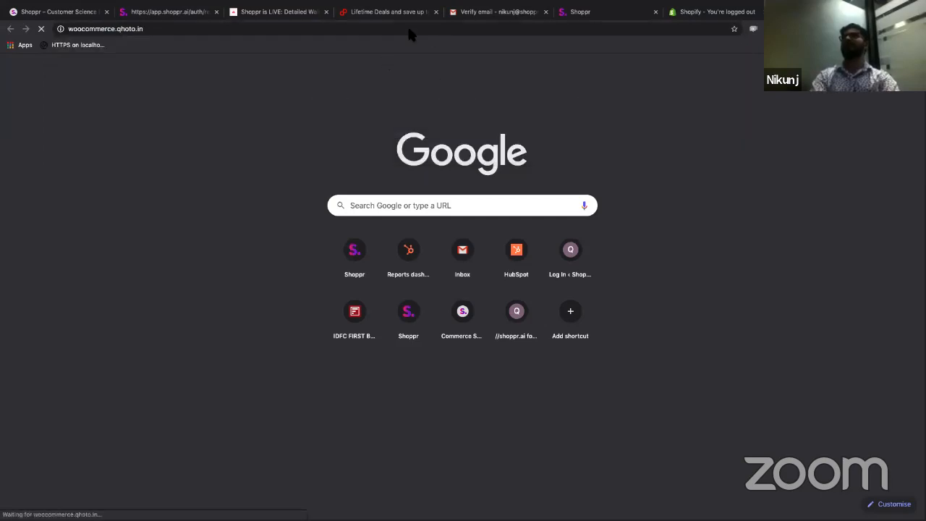
{"action": "left_click", "coordinate": [418, 28]}
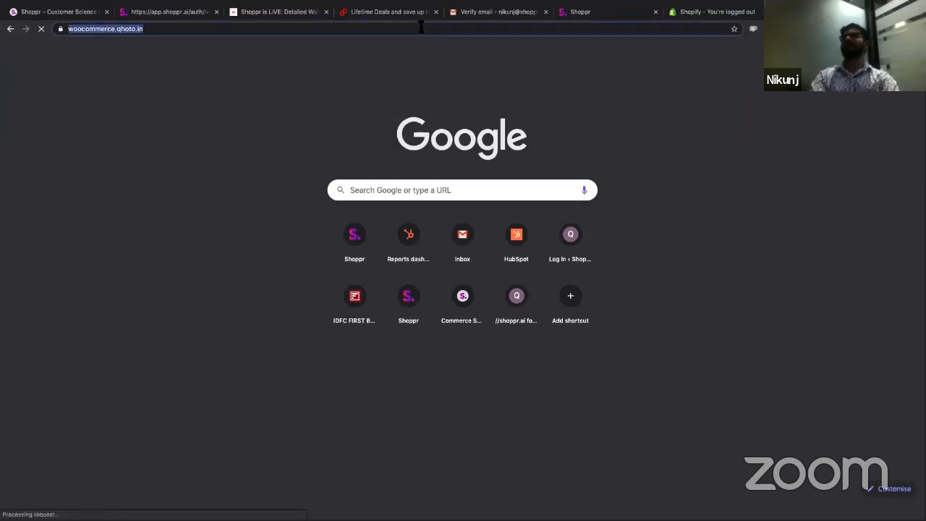
{"action": "key", "text": "Return"}
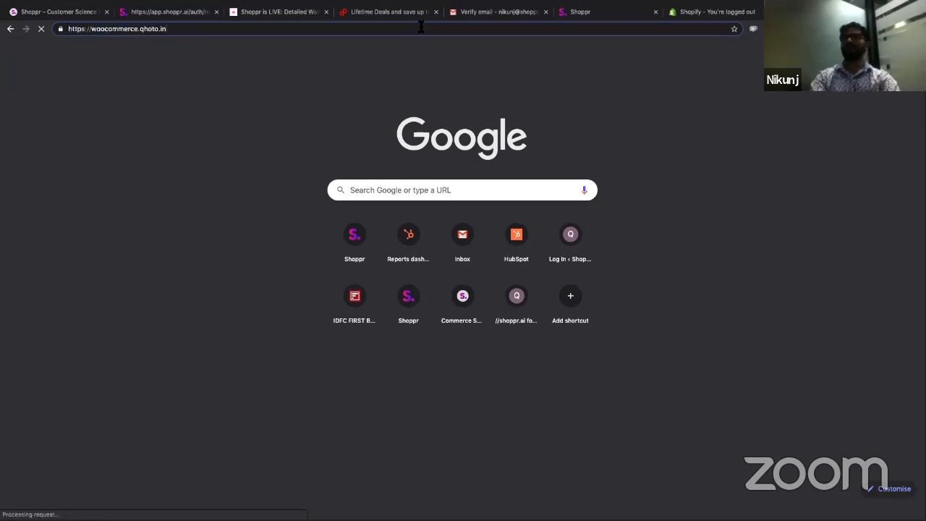
{"action": "type", "text": "/wp"}
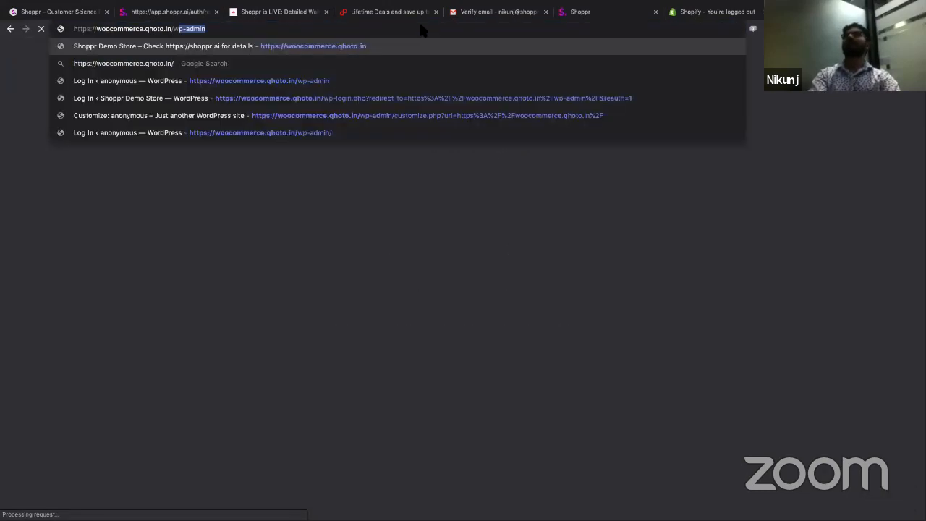
{"action": "key", "text": "Return"}
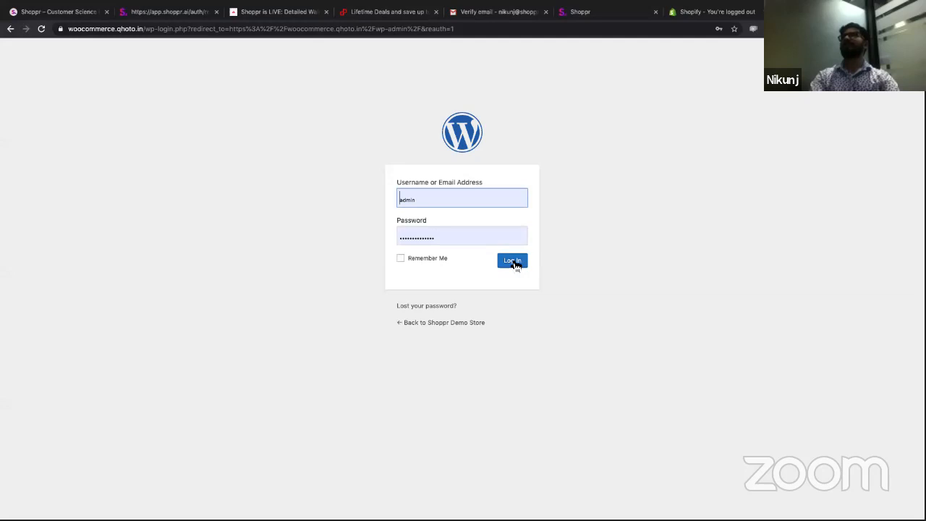
Log in to the WordPress admin and go to WooCommerce > Settings.
{"action": "left_click", "coordinate": [514, 262]}
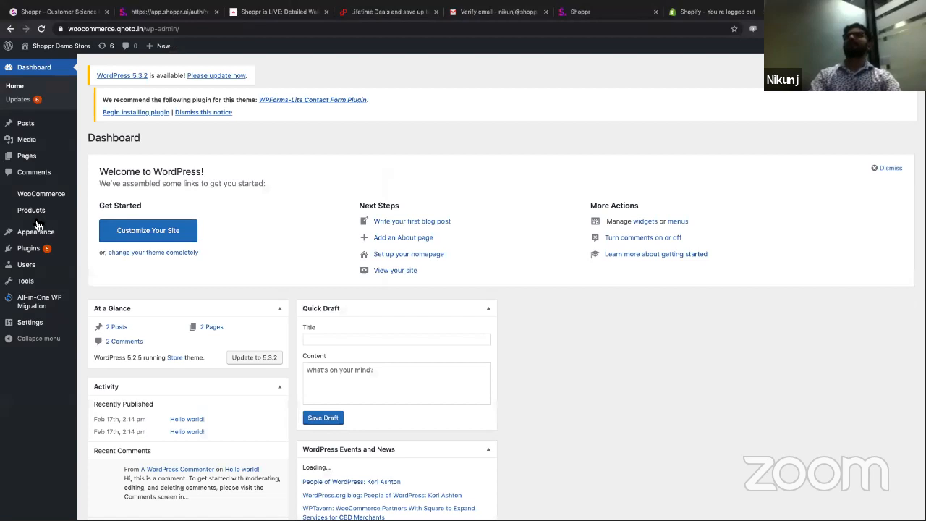
{"action": "mouse_move", "coordinate": [62, 200]}
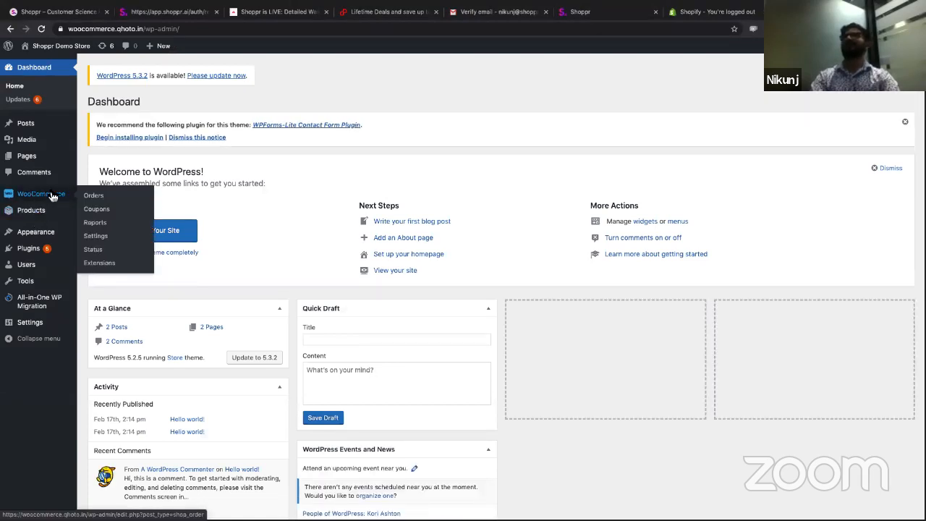
{"action": "left_click", "coordinate": [99, 239]}
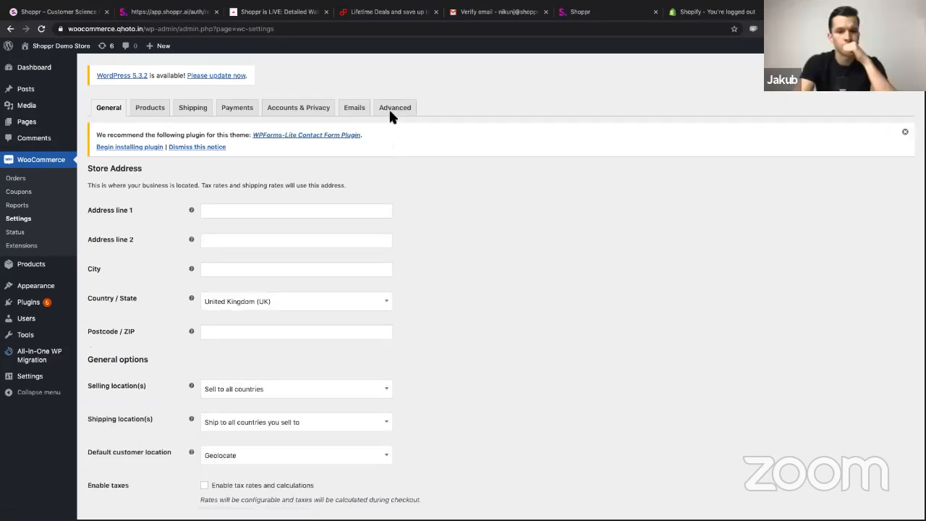
Go to WooCommerce Advanced > REST API and start adding a new key.
{"action": "left_click", "coordinate": [393, 110]}
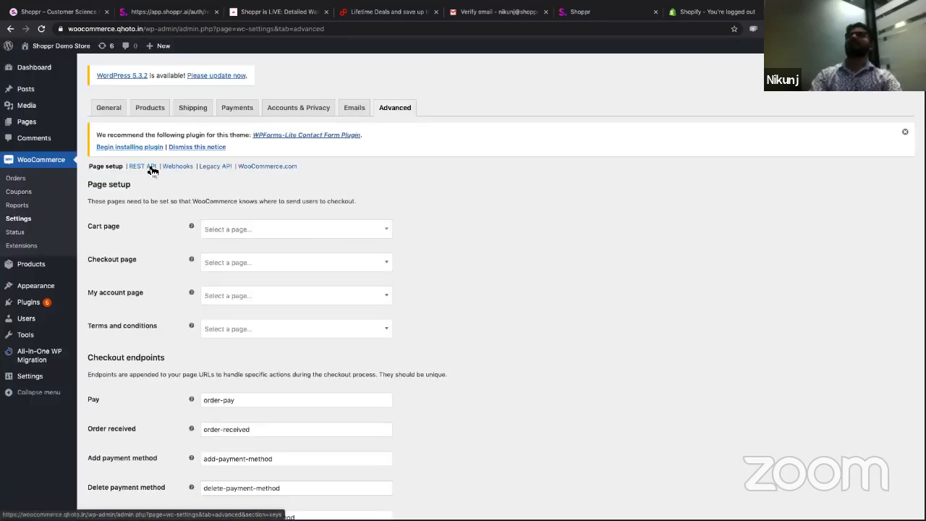
{"action": "left_click", "coordinate": [151, 171]}
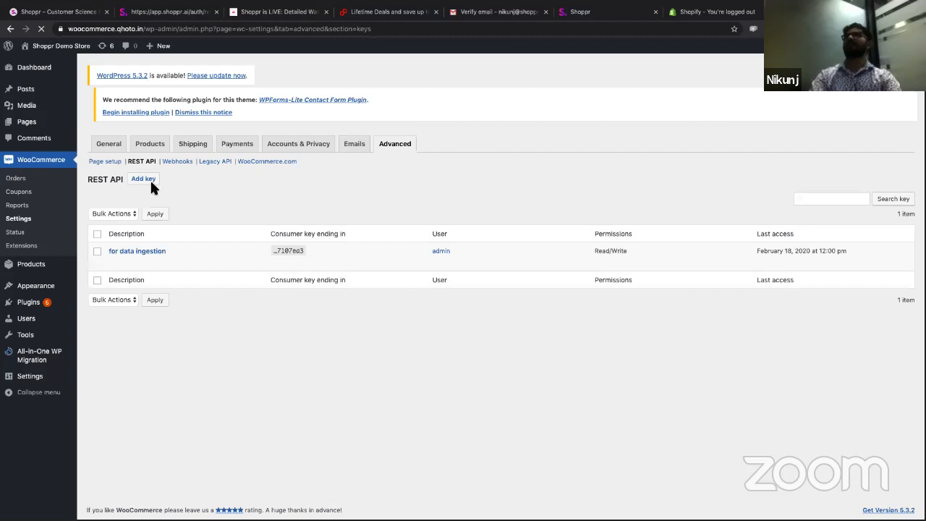
{"action": "left_click", "coordinate": [142, 185]}
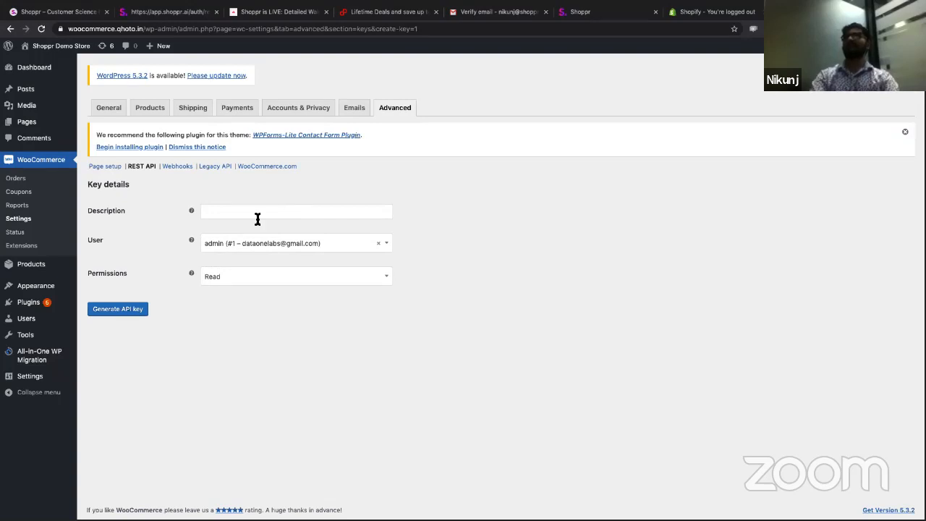
Generate a Read-permission REST API key with the description 'Shoppr'.
{"action": "left_click", "coordinate": [258, 216]}
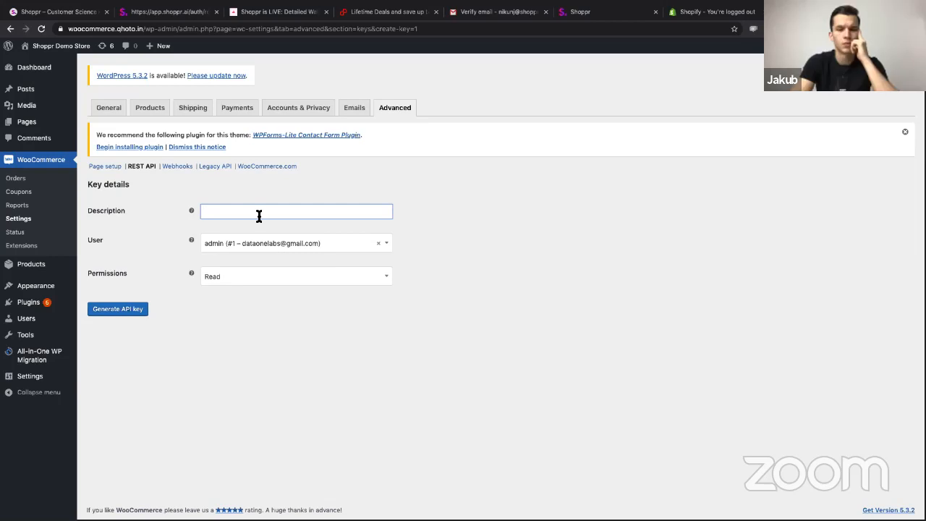
{"action": "type", "text": "Shoppr"}
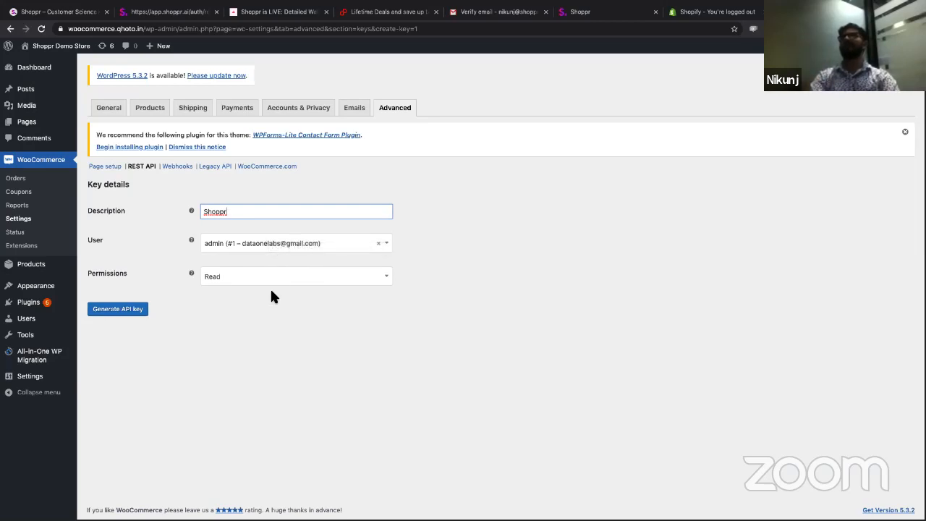
{"action": "left_click", "coordinate": [115, 311]}
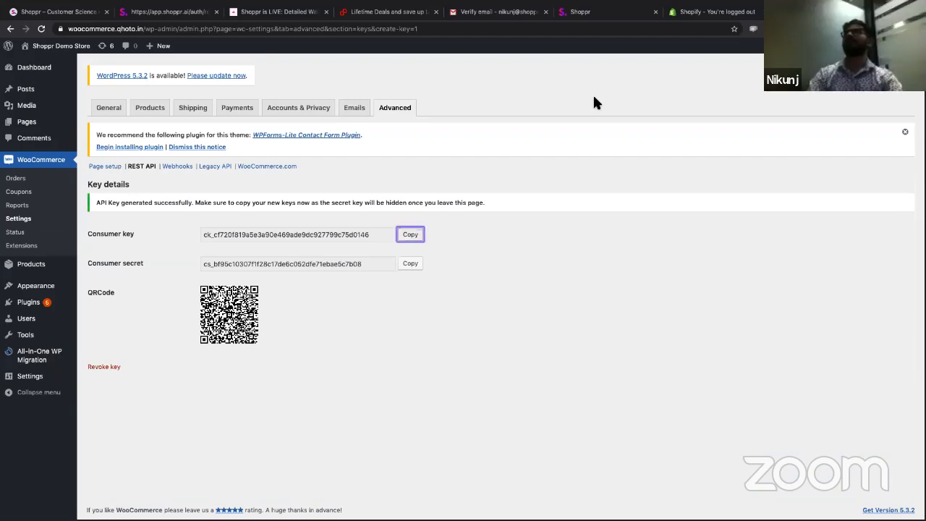
Replace the consumer key in Shoppr's store-connection form with the newly copied key.
{"action": "left_click", "coordinate": [590, 18]}
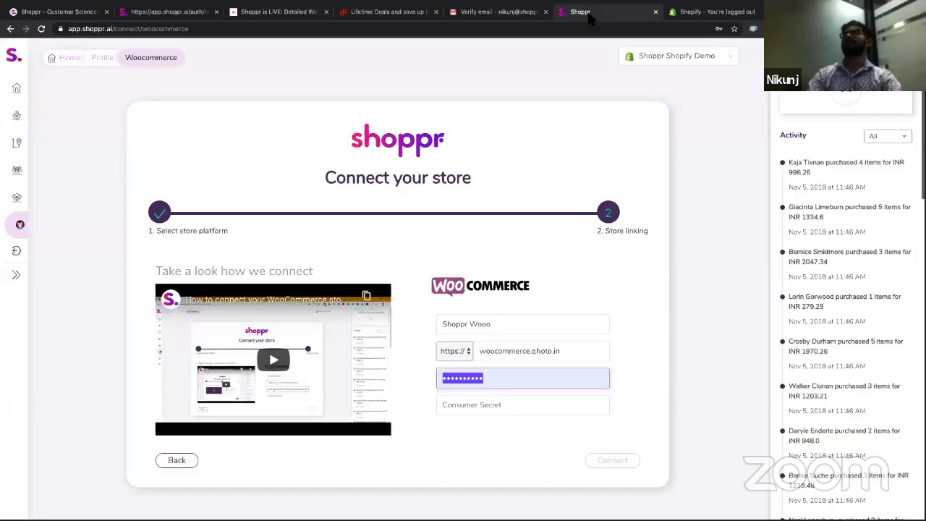
{"action": "left_click", "coordinate": [520, 377]}
{"action": "key", "text": "ctrl+a"}
{"action": "key", "text": "BackSpace"}
{"action": "key", "text": "ctrl+v"}
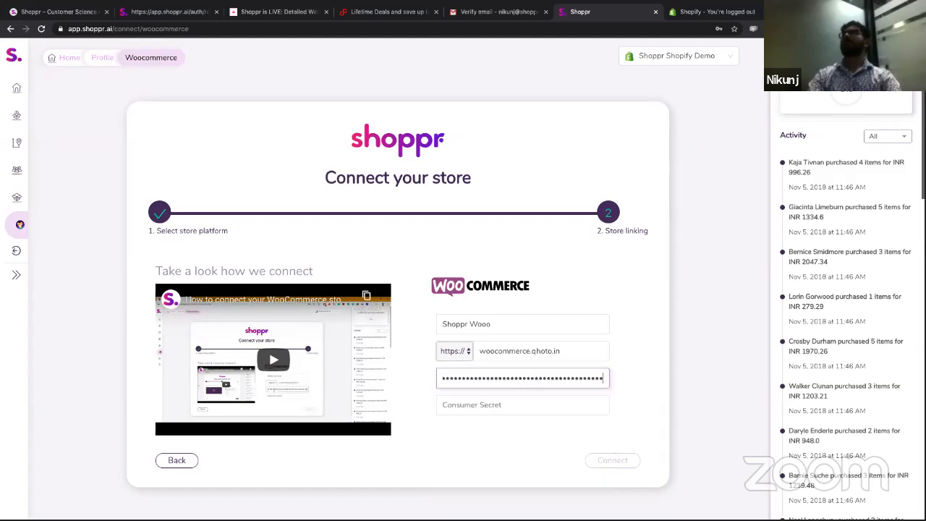
Copy the consumer secret into Shoppr's consumer secret field and connect the WooCommerce store.
{"action": "left_click", "coordinate": [813, 12]}
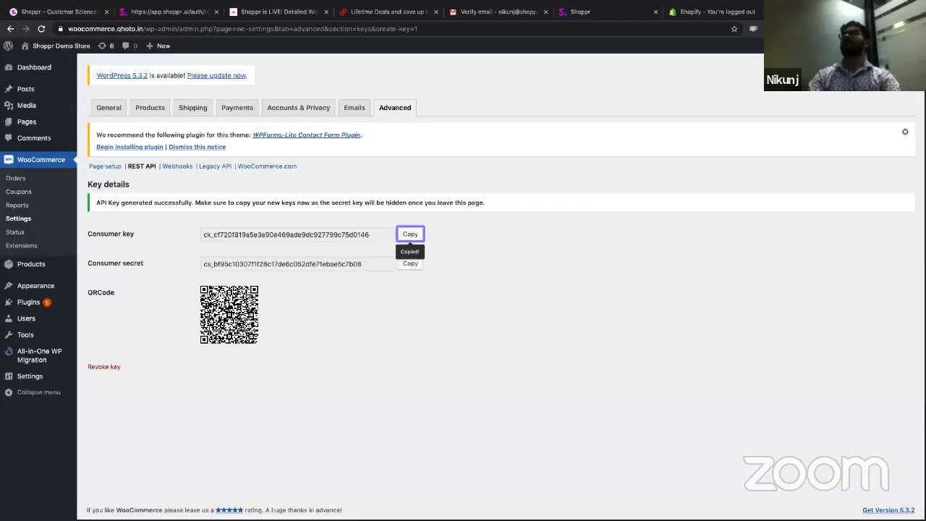
{"action": "left_click", "coordinate": [412, 265]}
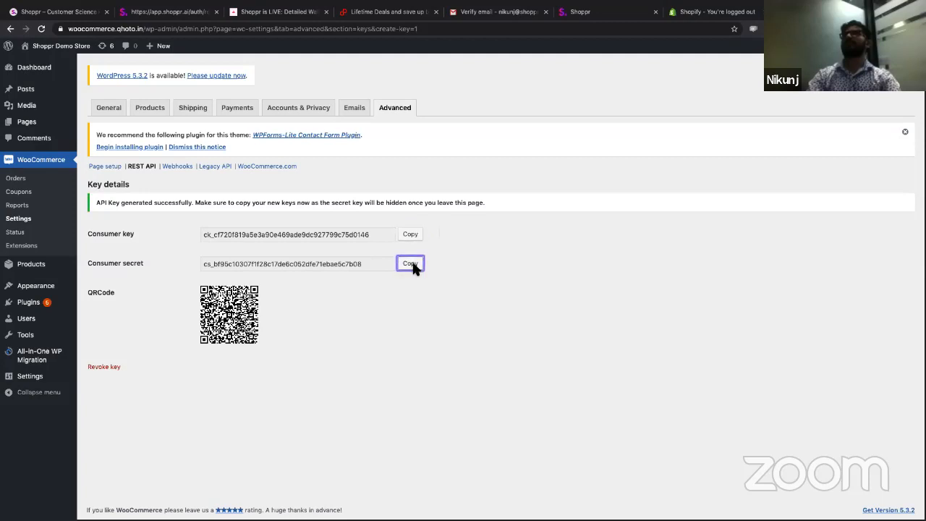
{"action": "left_click", "coordinate": [593, 10]}
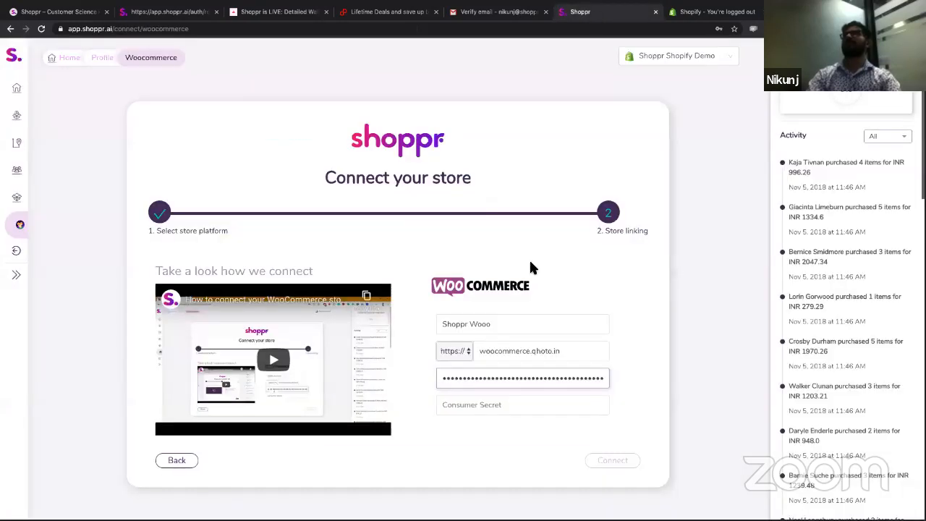
{"action": "key", "text": "Tab"}
{"action": "key", "text": "ctrl+v"}
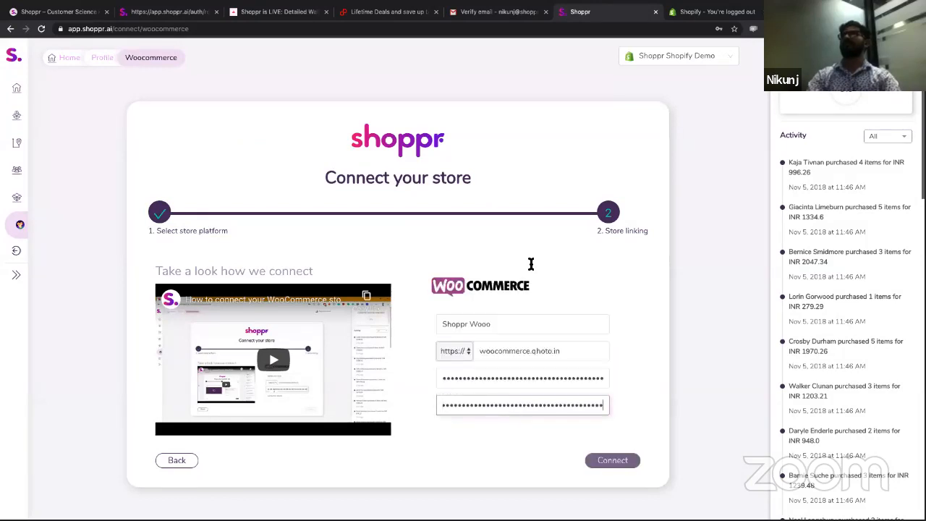
{"action": "left_click", "coordinate": [619, 465]}
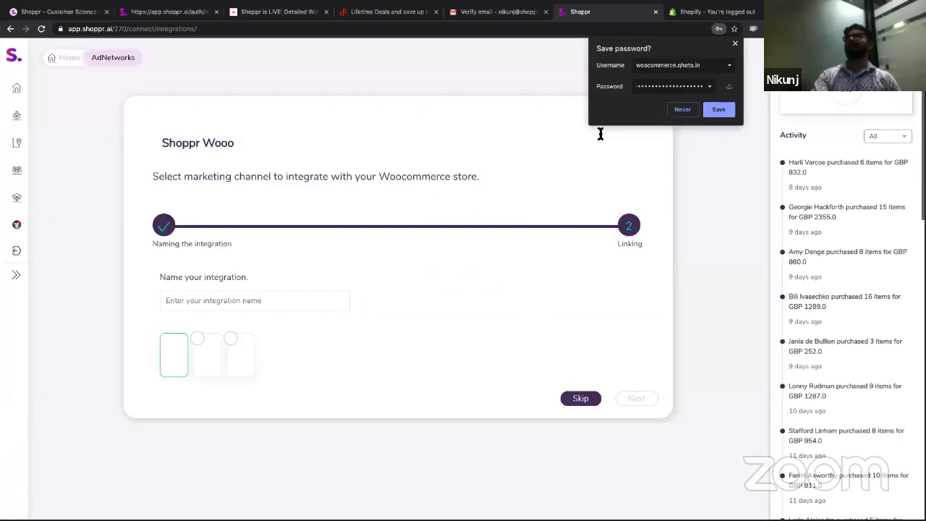
Dismiss Chrome's save-password prompt and skip the marketing channel selection.
{"action": "left_click", "coordinate": [734, 44]}
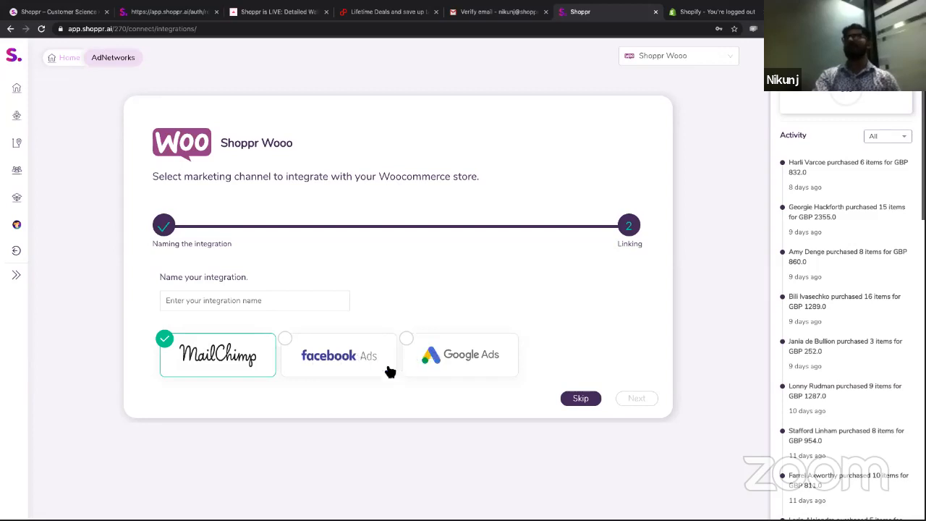
{"action": "left_click", "coordinate": [583, 402]}
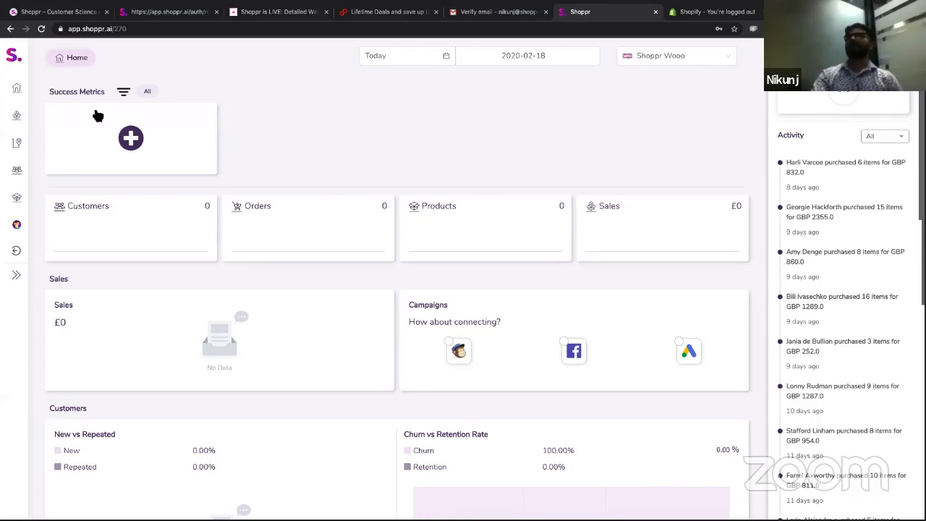
Open the Sales page for the Shoppr Wooo store.
{"action": "left_click", "coordinate": [22, 116]}
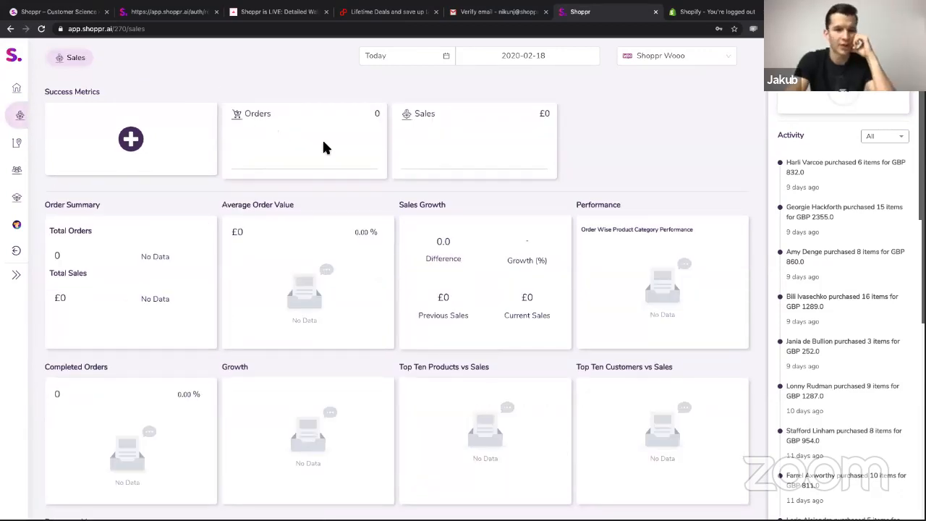
Switch the sales date range to Lifetime (2017-01-01 to 2020-02-18).
{"action": "left_click", "coordinate": [409, 66]}
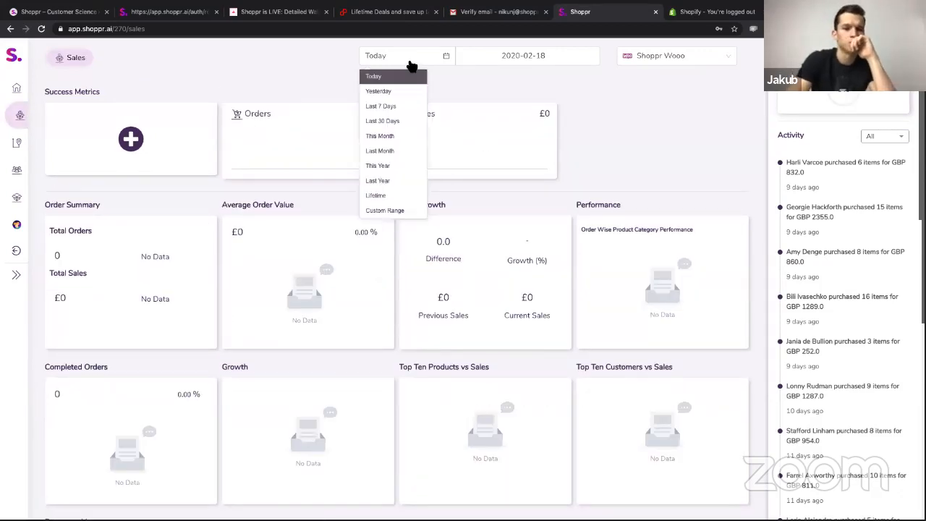
{"action": "left_click", "coordinate": [389, 196]}
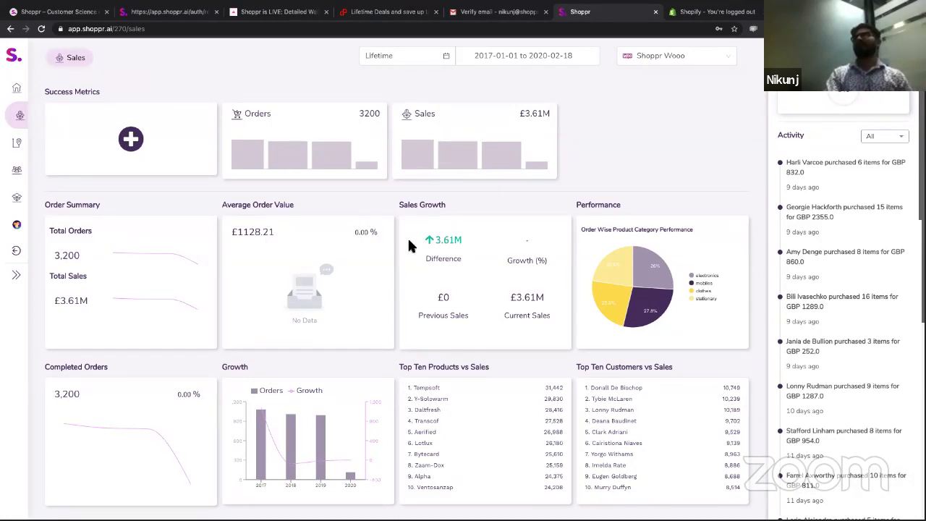
{"action": "left_click", "coordinate": [410, 58]}
{"action": "left_click", "coordinate": [392, 182]}
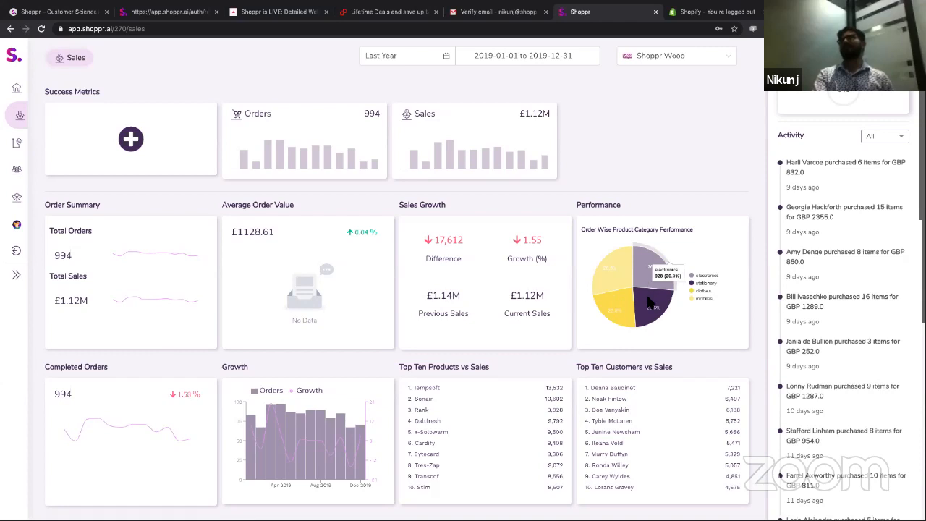
Scroll down the Sales dashboard to the Completed Orders chart and Demographics lists.
{"action": "scroll", "coordinate": [655, 324], "scroll_direction": "down", "scroll_amount": 1}
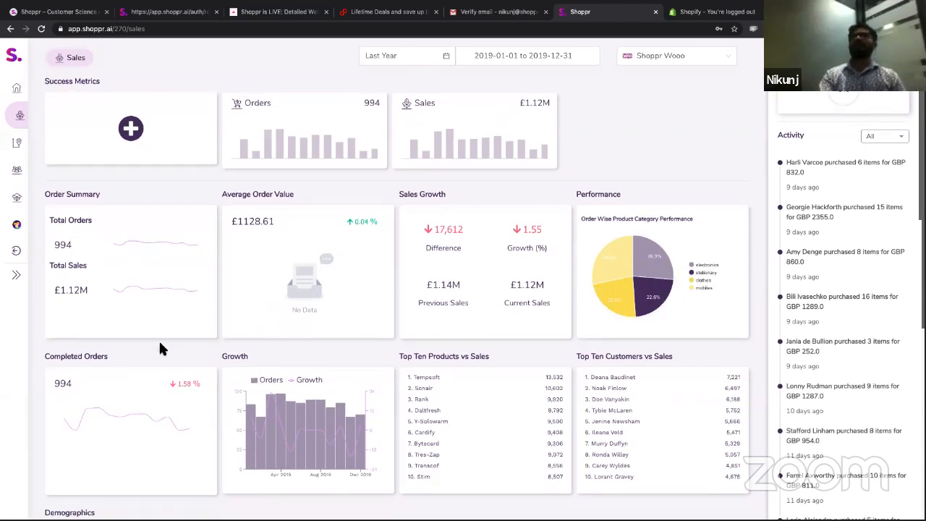
{"action": "scroll", "coordinate": [152, 387], "scroll_direction": "down", "scroll_amount": 2}
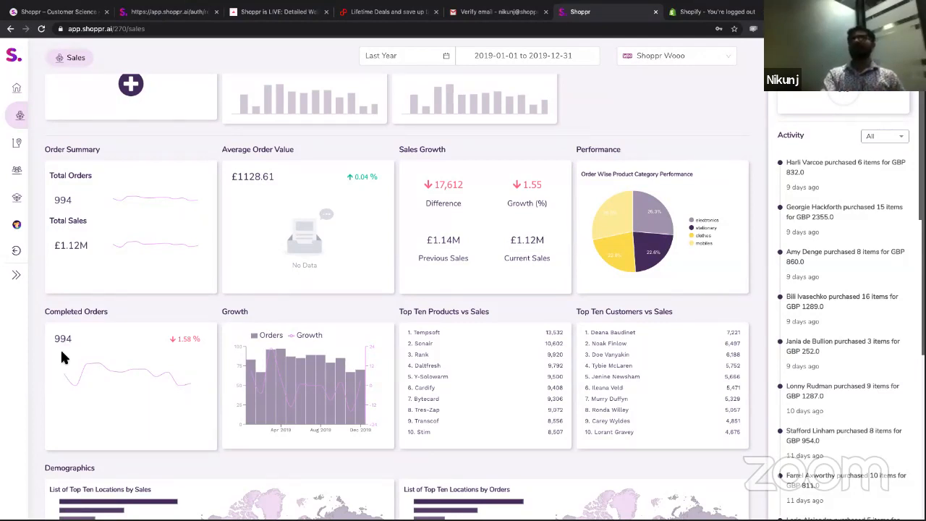
{"action": "mouse_move", "coordinate": [126, 394]}
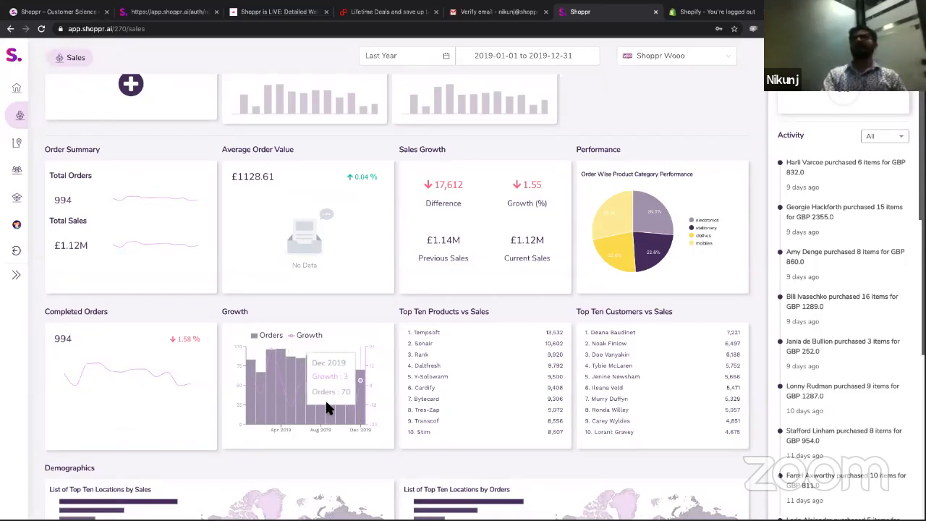
{"action": "mouse_move", "coordinate": [274, 394]}
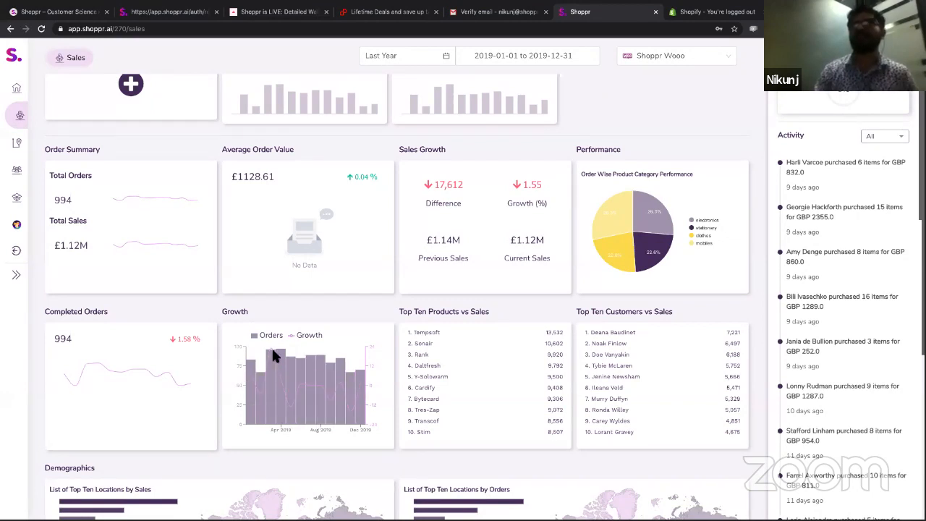
{"action": "mouse_move", "coordinate": [273, 353]}
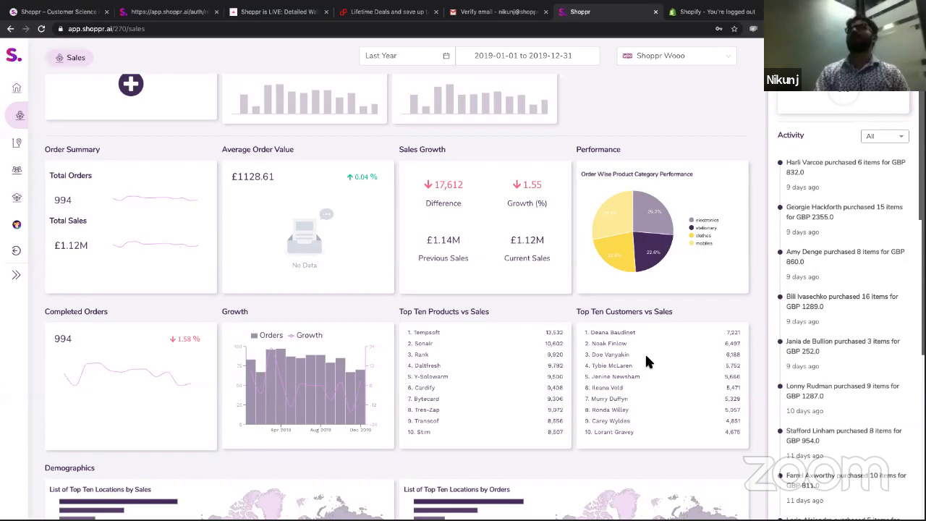
Scroll to Demographics and read the top ten locations by sales and orders; China leads with 184 orders.
{"action": "scroll", "coordinate": [645, 352], "scroll_direction": "down", "scroll_amount": 1}
{"action": "scroll", "coordinate": [688, 283], "scroll_direction": "down", "scroll_amount": 1}
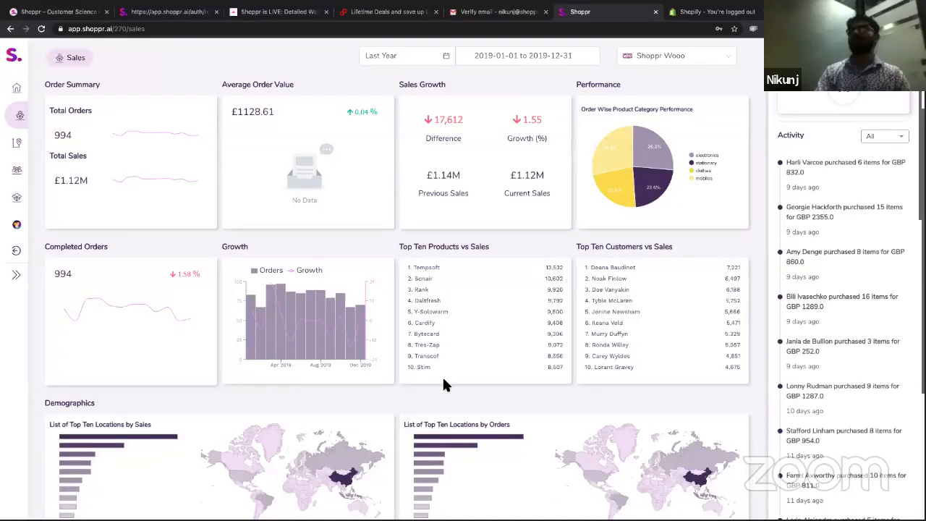
{"action": "scroll", "coordinate": [357, 394], "scroll_direction": "down", "scroll_amount": 3}
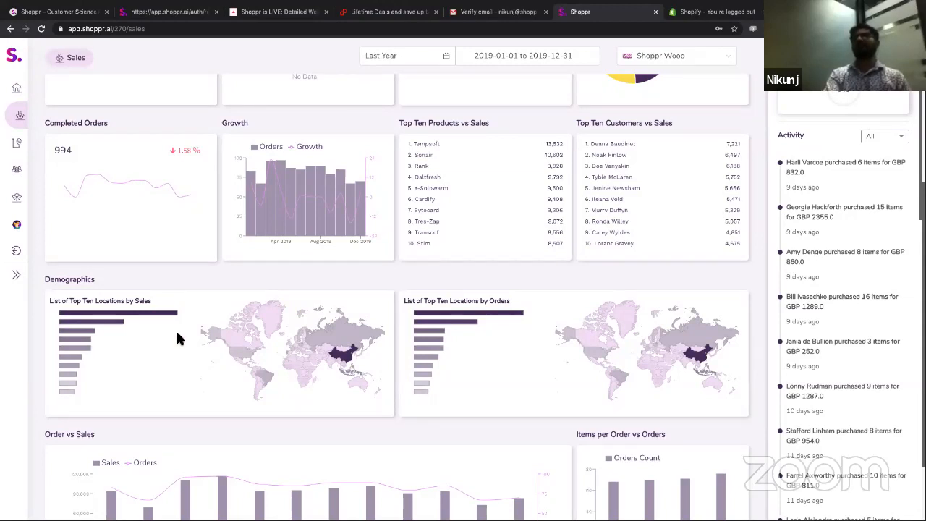
{"action": "mouse_move", "coordinate": [103, 330]}
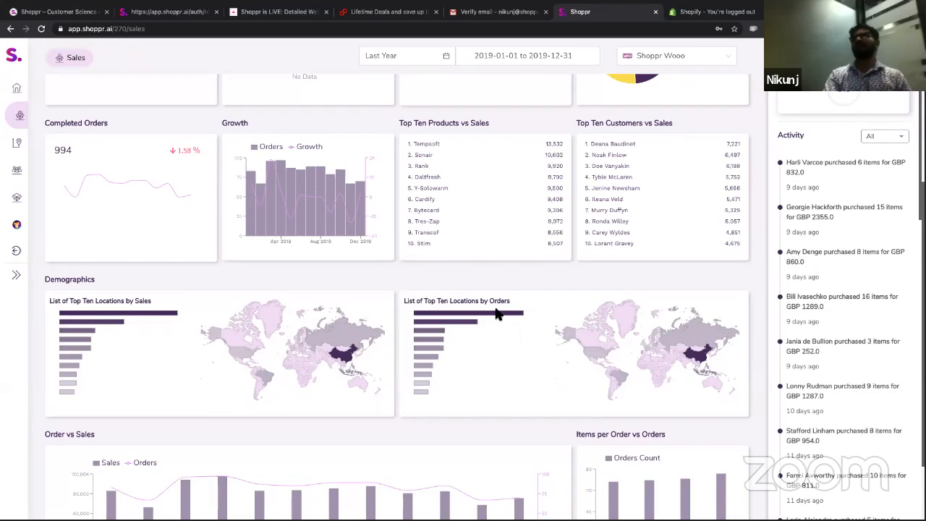
{"action": "mouse_move", "coordinate": [495, 312]}
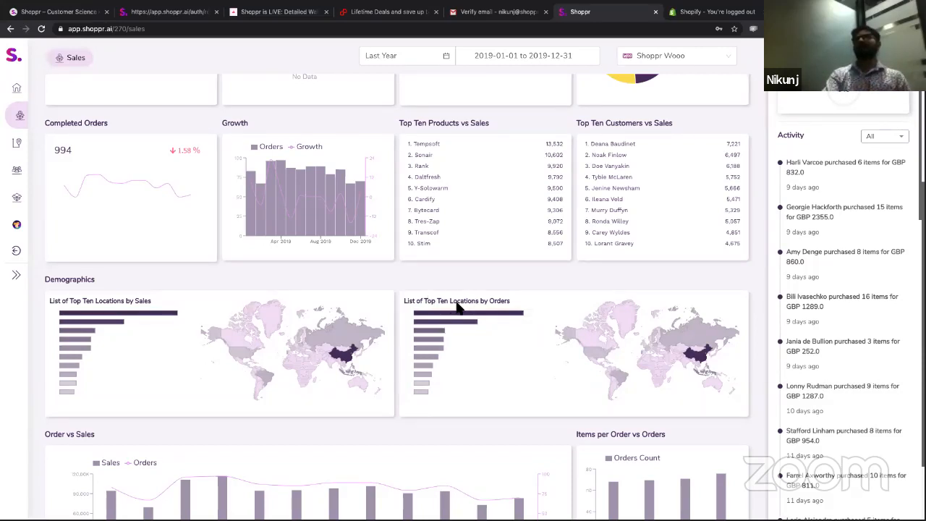
{"action": "mouse_move", "coordinate": [471, 356]}
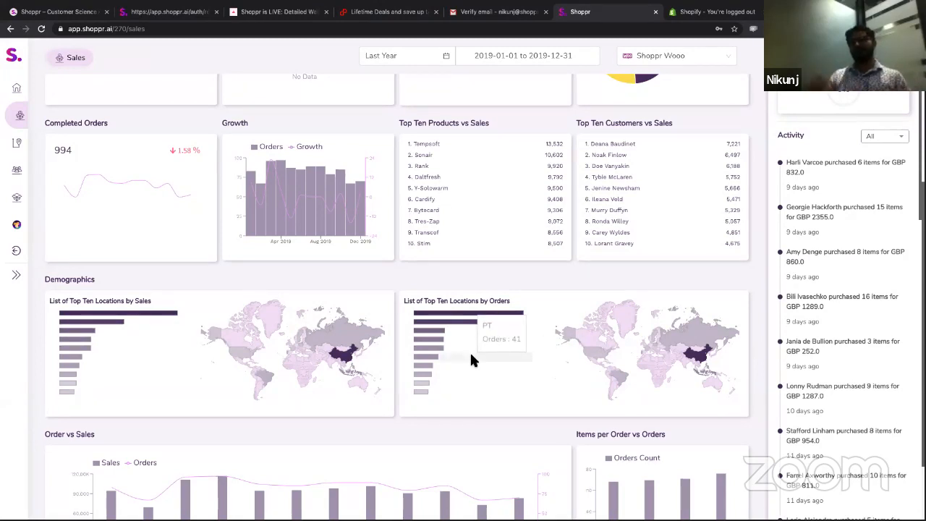
{"action": "mouse_move", "coordinate": [497, 381]}
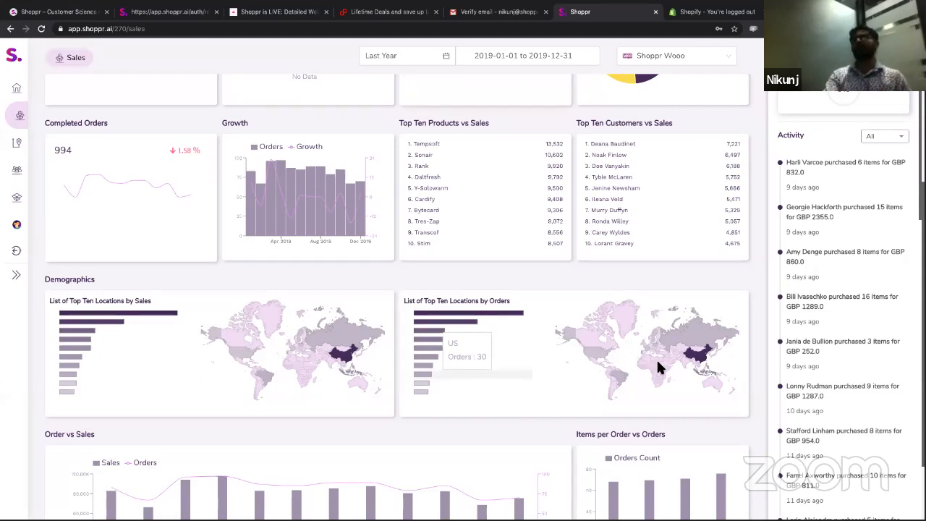
Scroll further to read the monthly Order vs Sales chart and Items per Order (265 orders with 5–6 items).
{"action": "scroll", "coordinate": [528, 352], "scroll_direction": "down", "scroll_amount": 3}
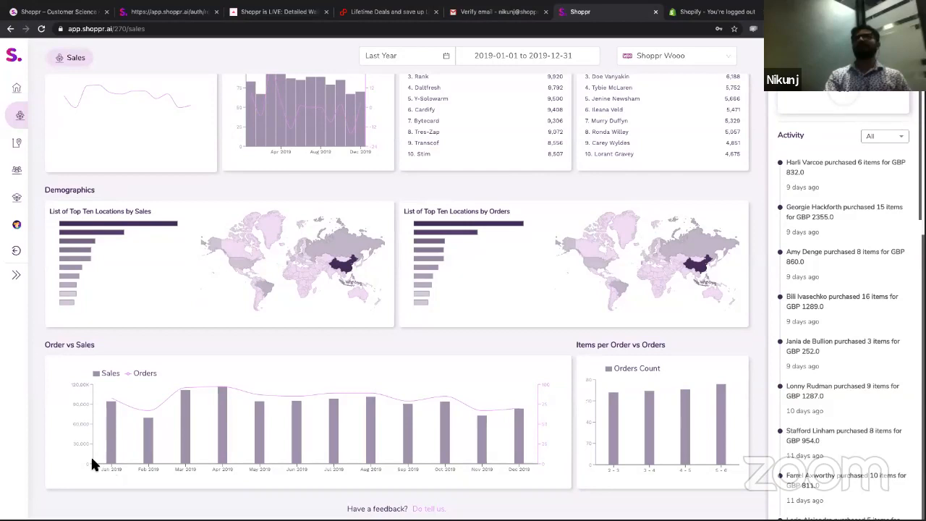
{"action": "mouse_move", "coordinate": [118, 459]}
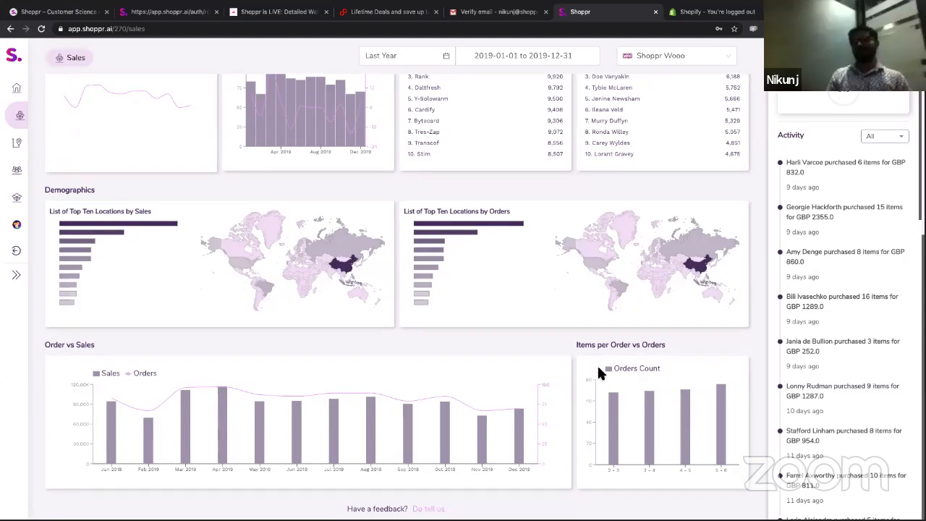
{"action": "mouse_move", "coordinate": [621, 441]}
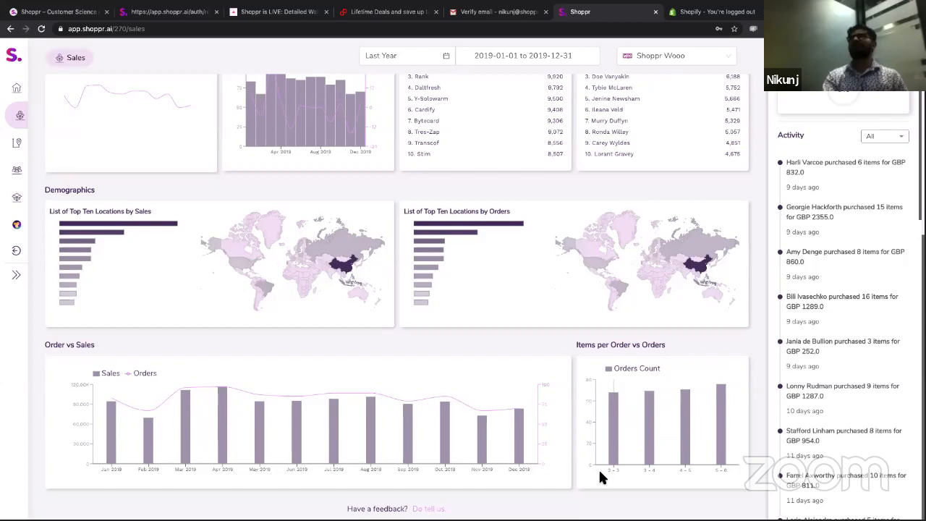
{"action": "mouse_move", "coordinate": [611, 414]}
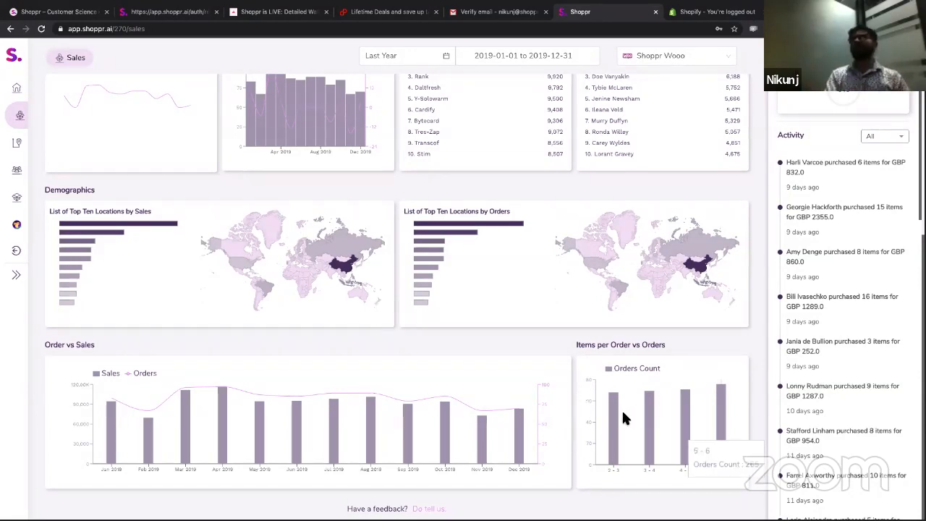
{"action": "scroll", "coordinate": [553, 365], "scroll_direction": "up", "scroll_amount": 3}
{"action": "scroll", "coordinate": [553, 365], "scroll_direction": "up", "scroll_amount": 2}
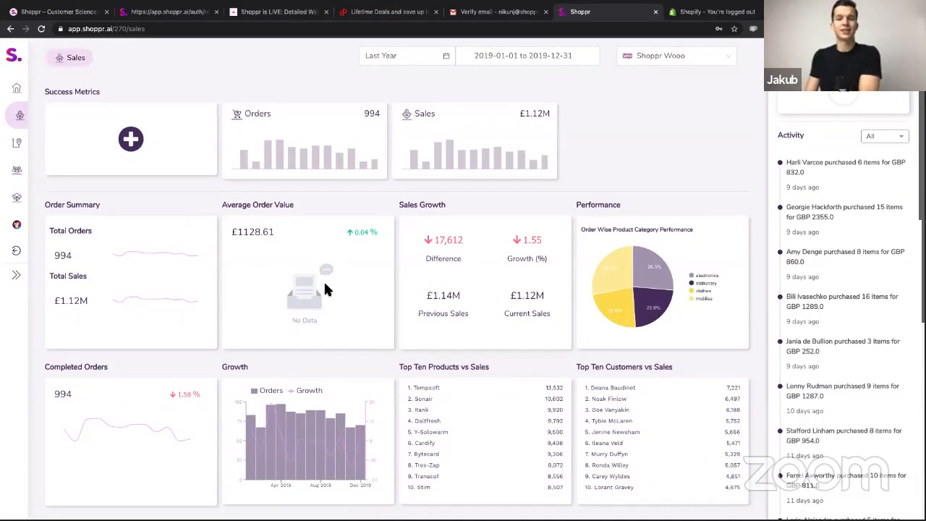
{"action": "scroll", "coordinate": [323, 282], "scroll_direction": "down", "scroll_amount": 5}
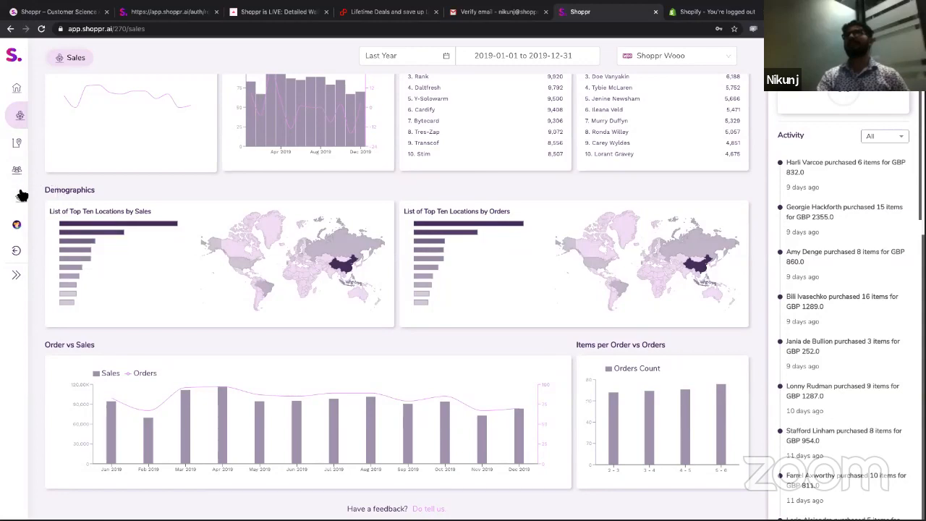
On the Profile page, go below the Shopify Demo and Shoppr Wooo shops and open Add New Shop.
{"action": "left_click", "coordinate": [21, 227]}
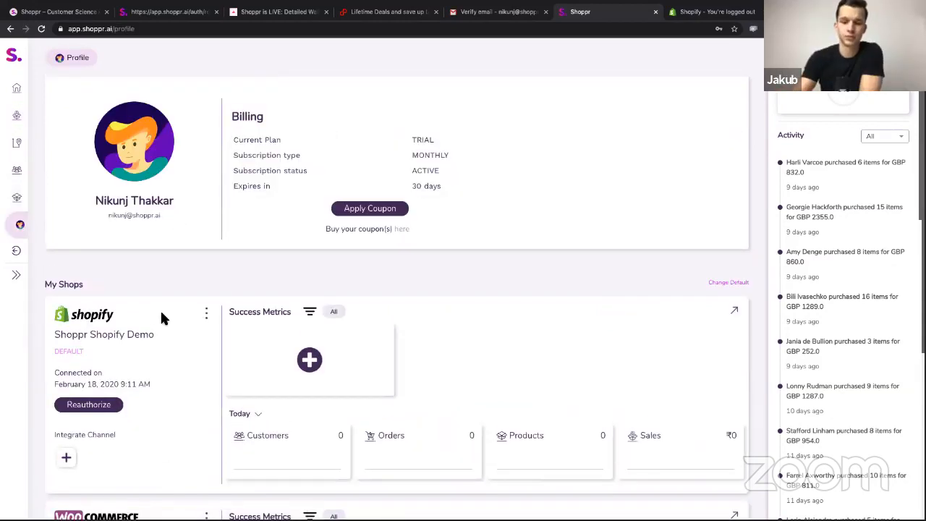
{"action": "scroll", "coordinate": [161, 316], "scroll_direction": "down", "scroll_amount": 5}
{"action": "scroll", "coordinate": [132, 185], "scroll_direction": "up", "scroll_amount": 1}
{"action": "scroll", "coordinate": [112, 388], "scroll_direction": "down", "scroll_amount": 1}
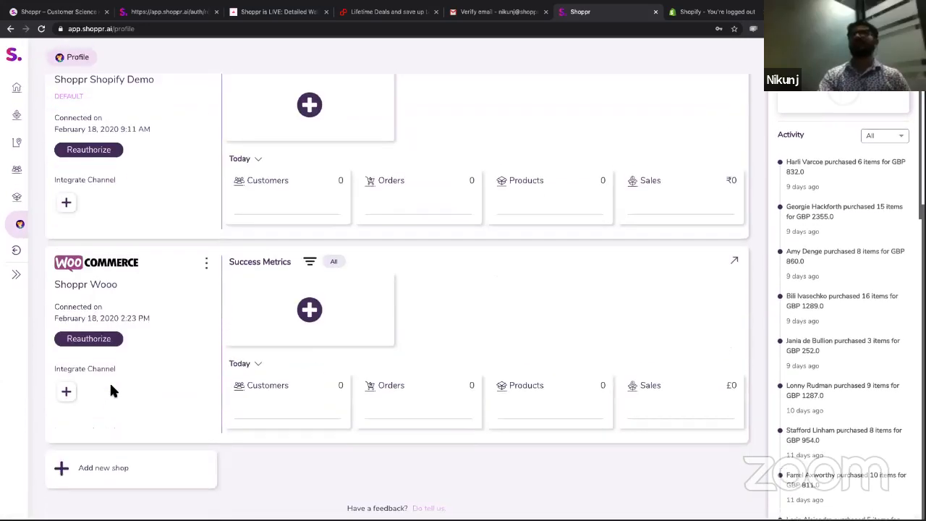
{"action": "left_click", "coordinate": [128, 468]}
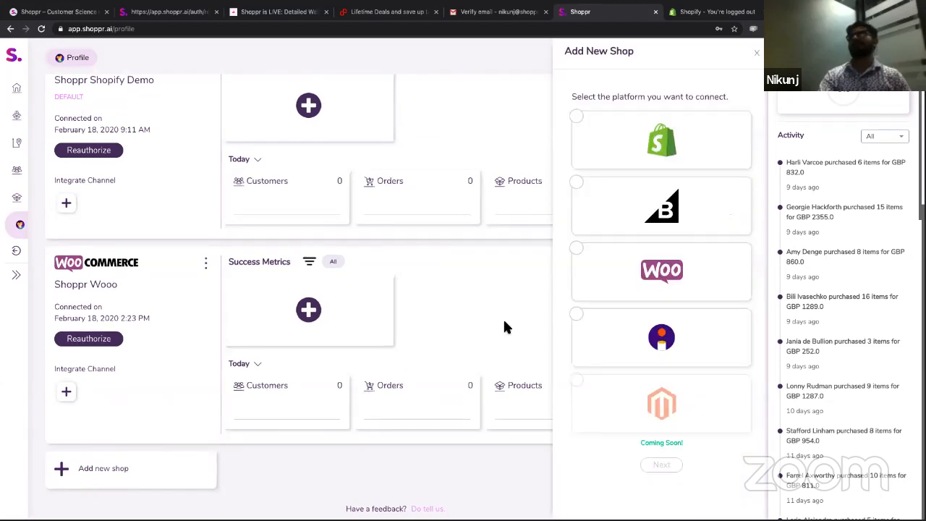
Choose Instamojo as the platform and name the shop 'Instamojo Shoppr'.
{"action": "left_click", "coordinate": [621, 334]}
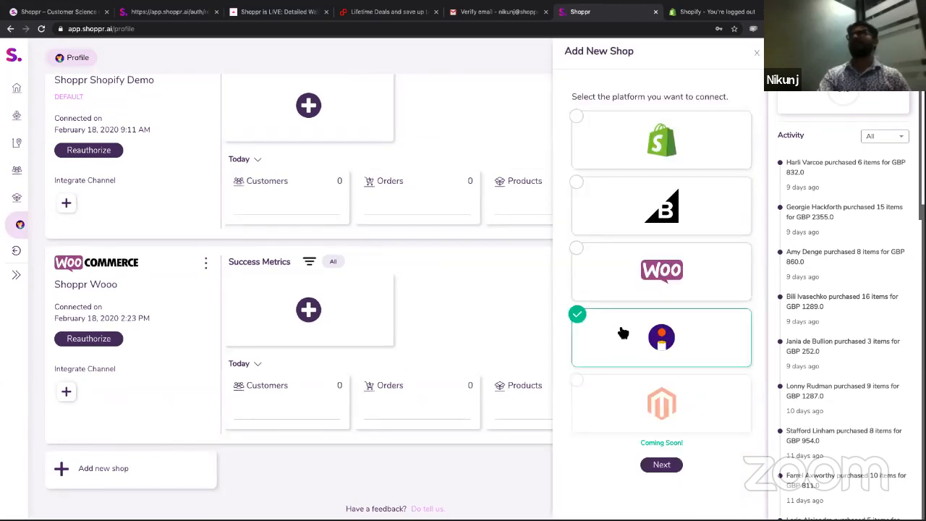
{"action": "left_click", "coordinate": [664, 465]}
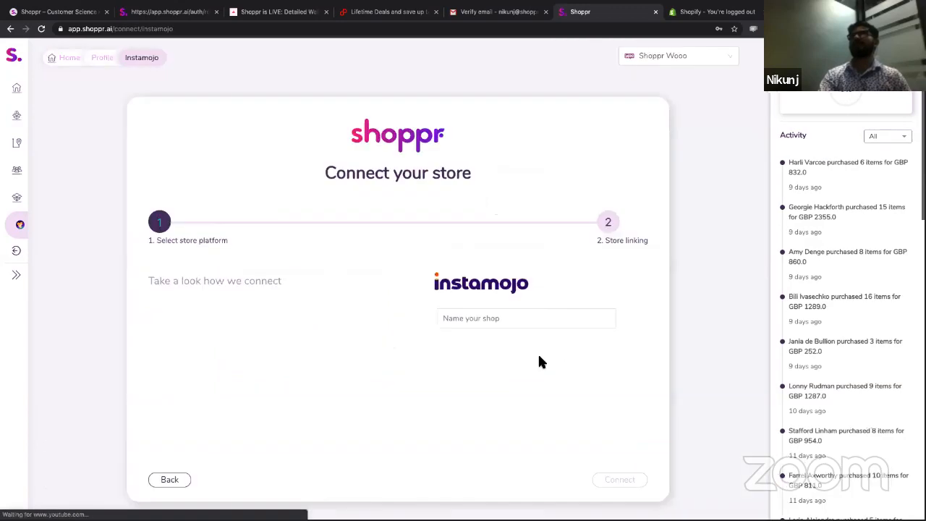
{"action": "left_click", "coordinate": [539, 357]}
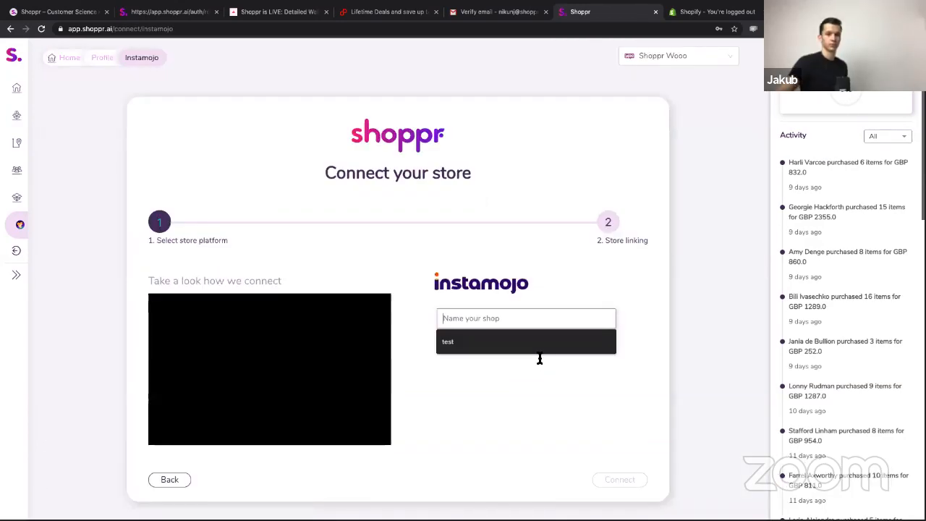
{"action": "left_click", "coordinate": [489, 322]}
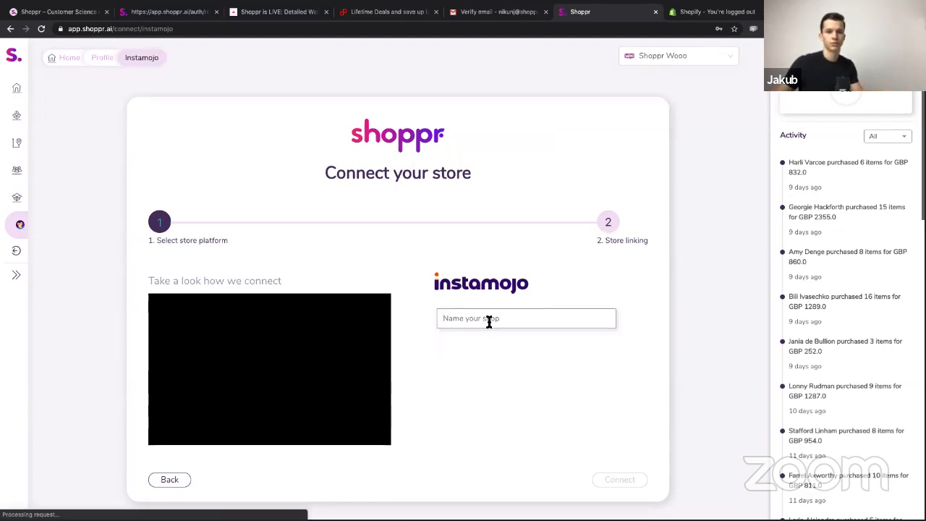
{"action": "type", "text": "Instamojo Sh"}
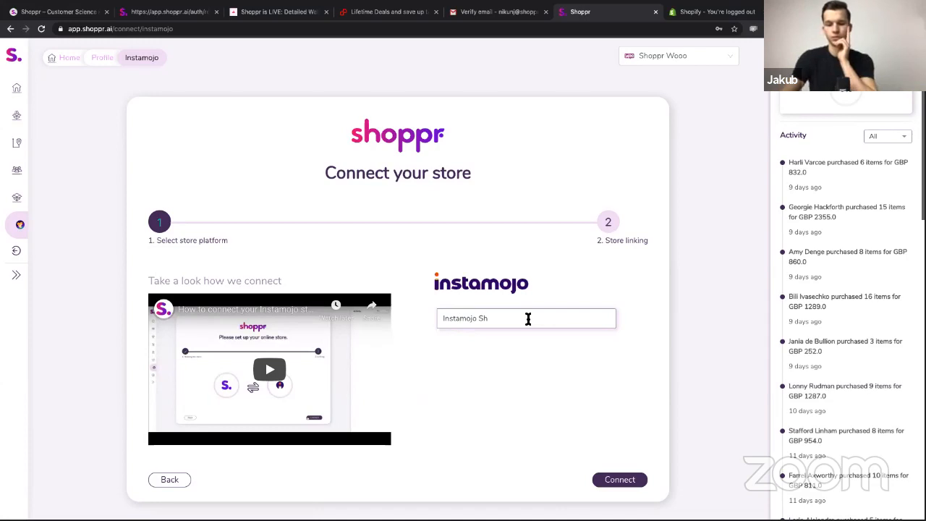
{"action": "type", "text": "oprpr"}
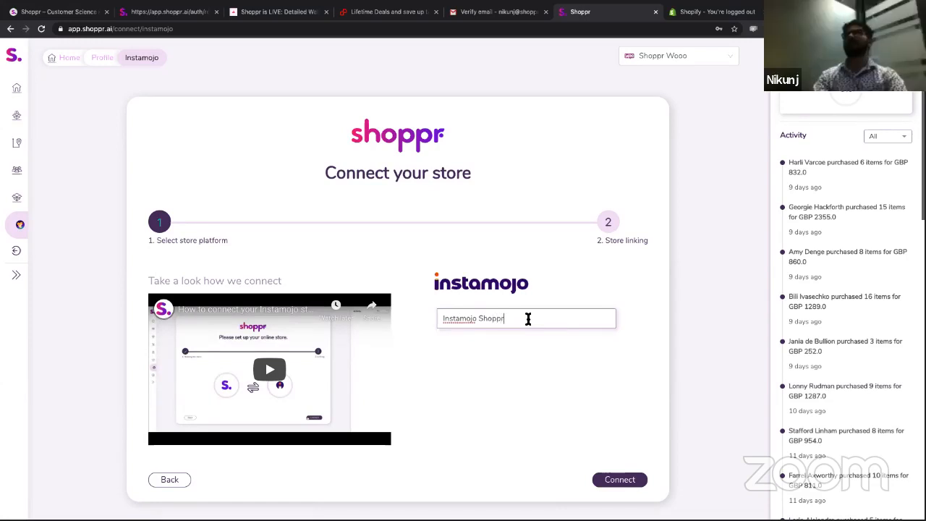
{"action": "left_click", "coordinate": [540, 364]}
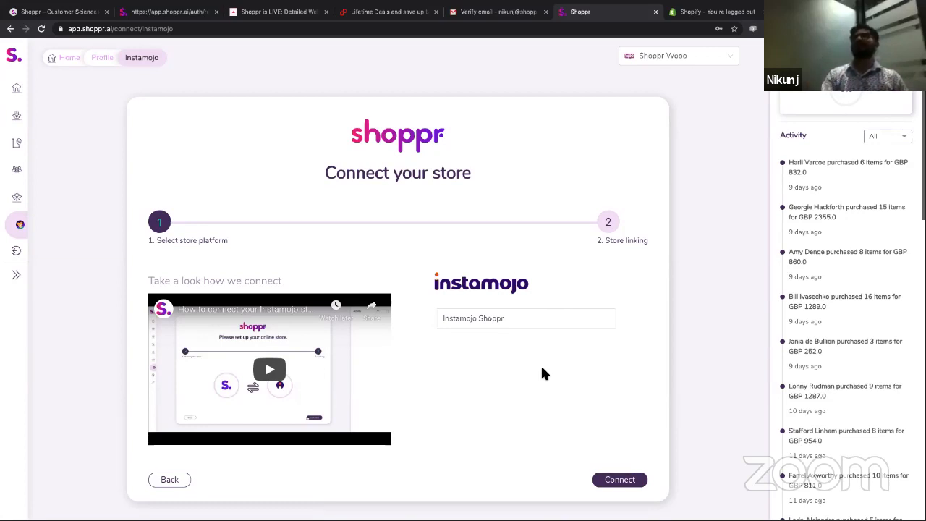
Connect the store, try the Instamojo password login, then switch to Sign in with Google after the error.
{"action": "left_click", "coordinate": [620, 480]}
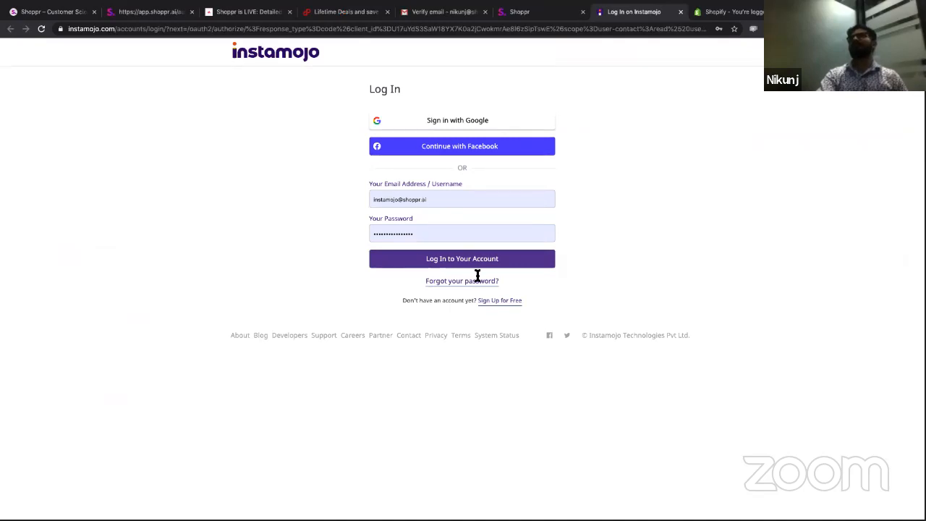
{"action": "left_click", "coordinate": [509, 269]}
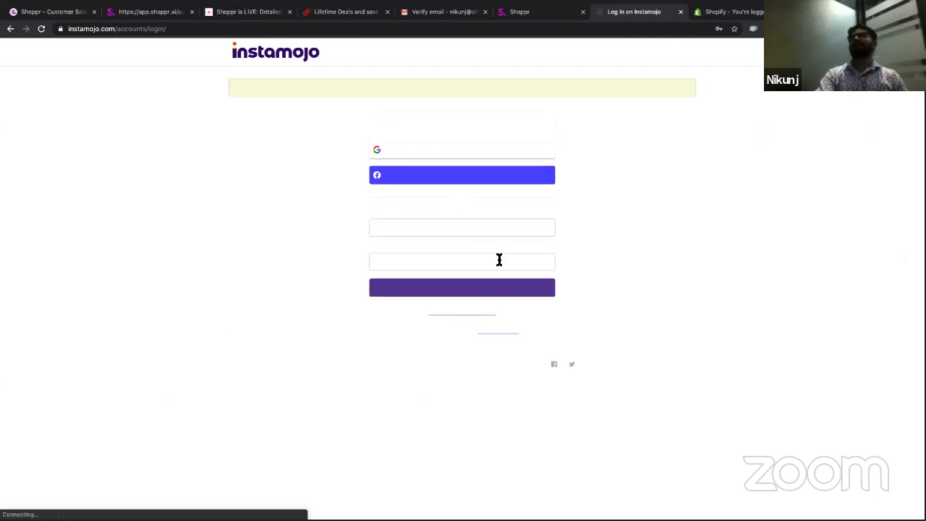
{"action": "left_click", "coordinate": [463, 229]}
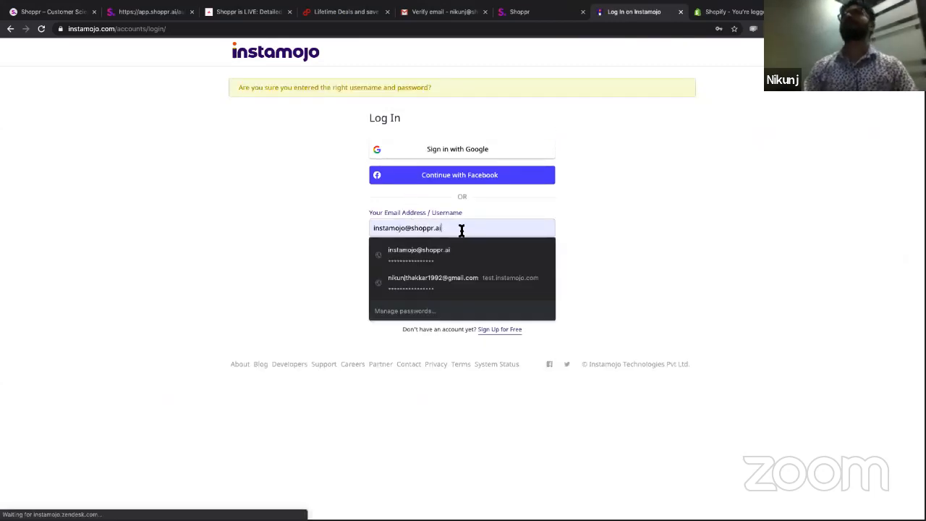
{"action": "left_click", "coordinate": [473, 154]}
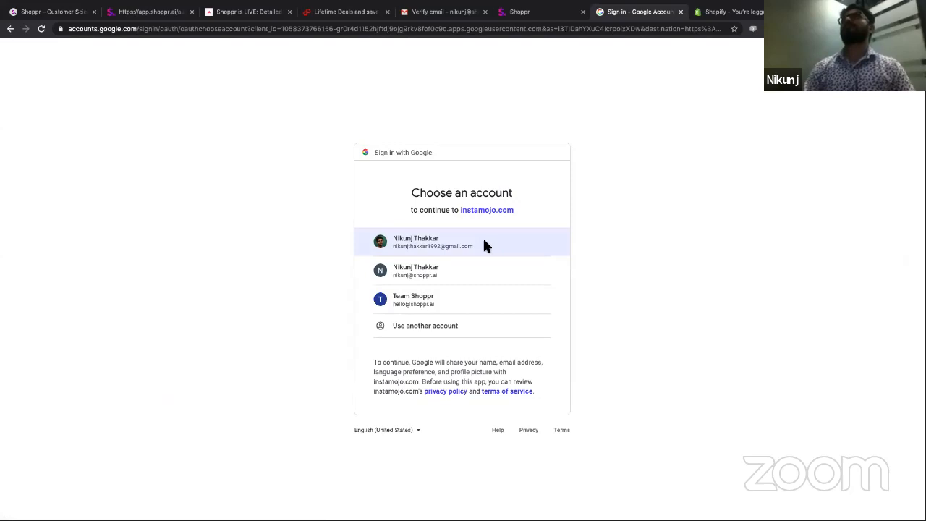
{"action": "left_click", "coordinate": [488, 246]}
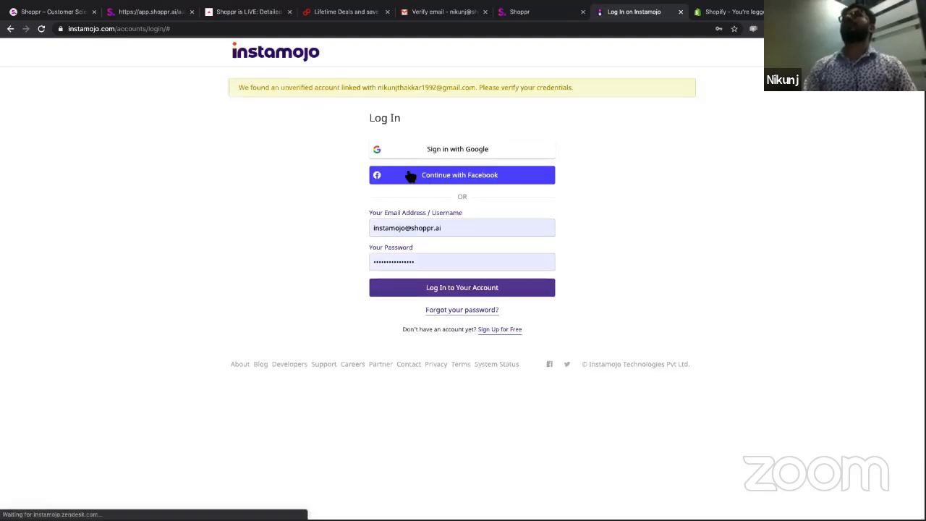
{"action": "left_click", "coordinate": [482, 230]}
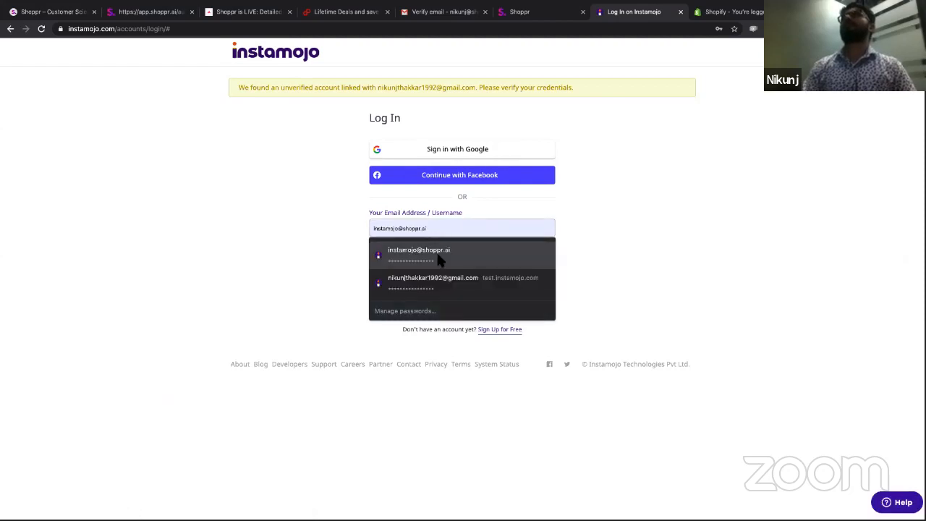
{"action": "left_click", "coordinate": [442, 279]}
{"action": "left_click", "coordinate": [488, 291]}
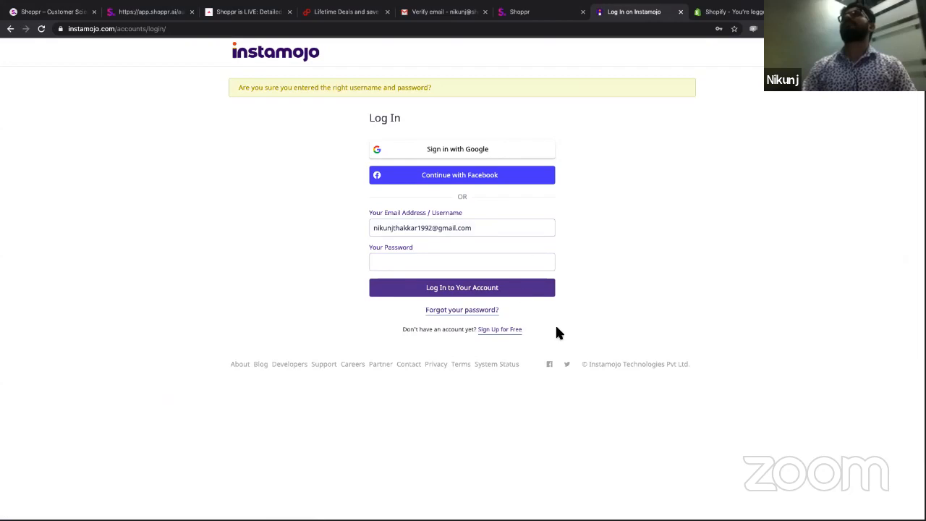
{"action": "left_click", "coordinate": [432, 228]}
{"action": "left_click_drag", "start_coordinate": [432, 228], "coordinate": [376, 228]}
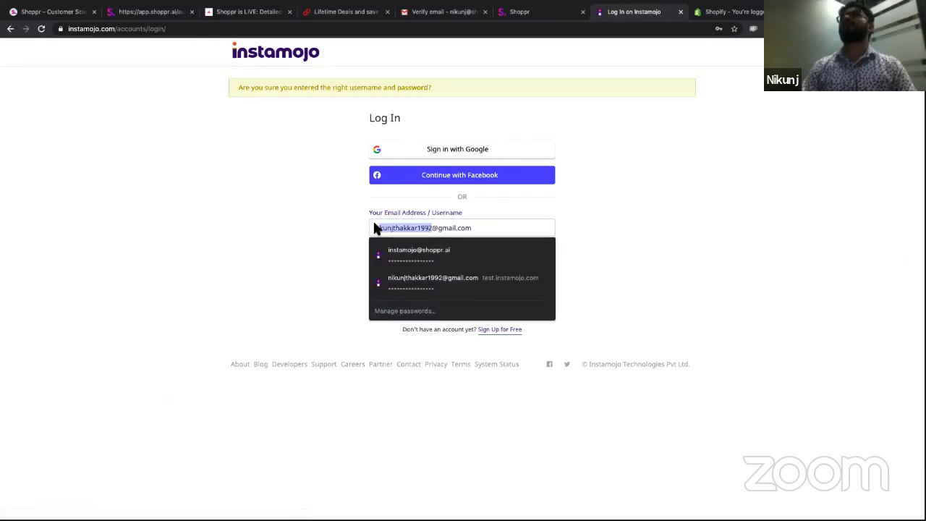
{"action": "left_click", "coordinate": [460, 149]}
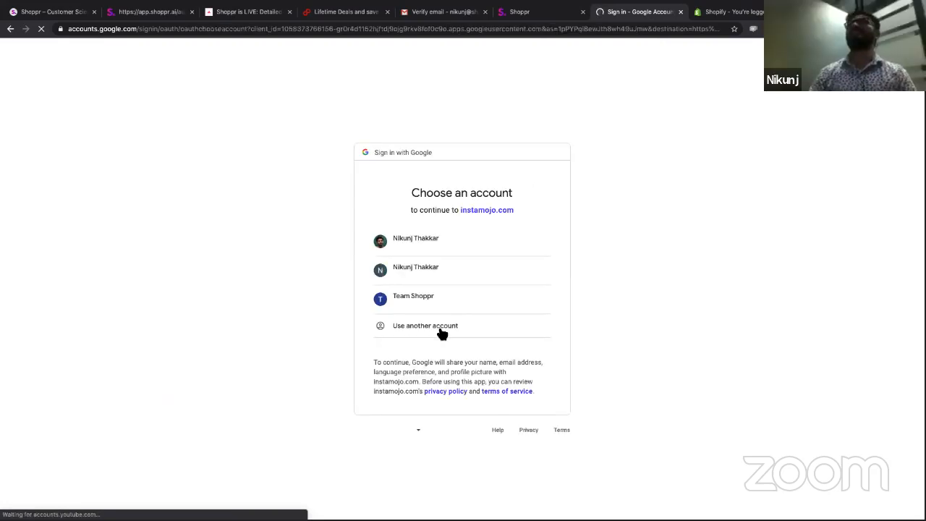
Sign in with a different Google account by entering its e-mail and pasting the account password.
{"action": "left_click", "coordinate": [446, 327]}
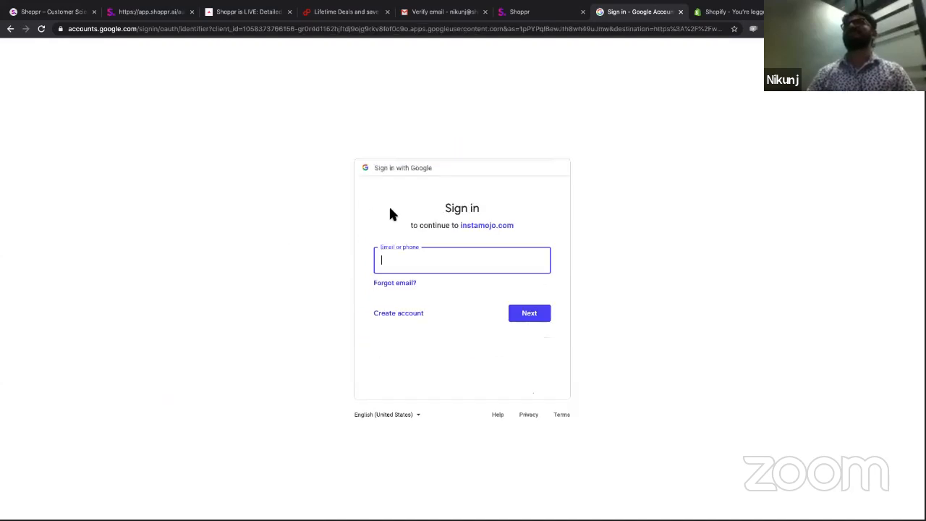
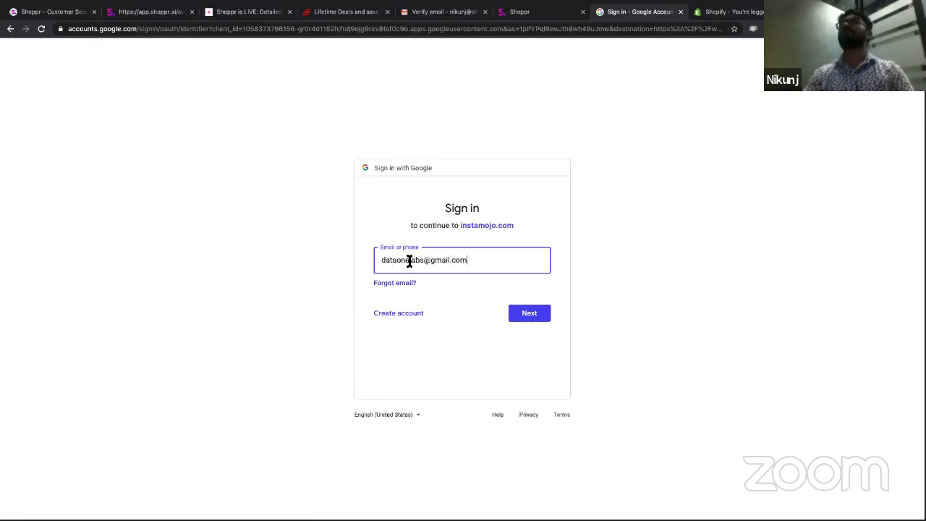
{"action": "key", "text": "Return"}
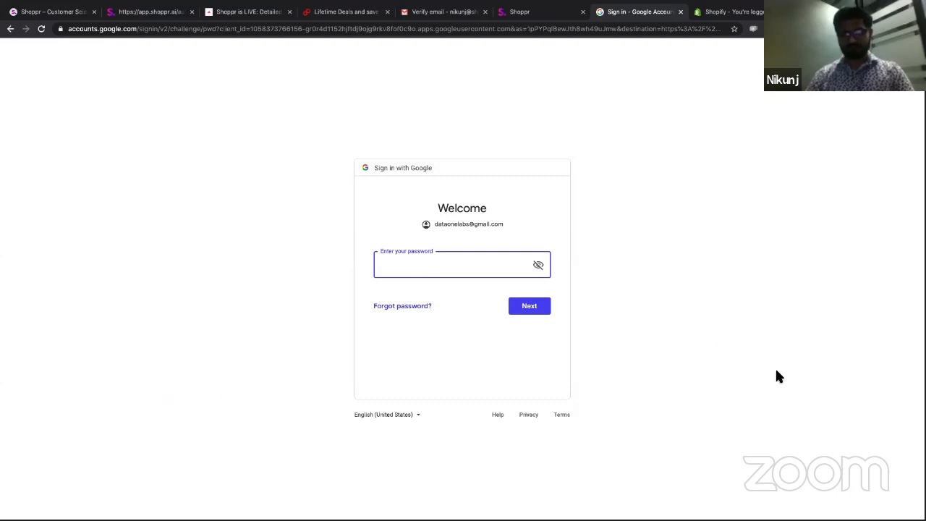
{"action": "left_click", "coordinate": [827, 406]}
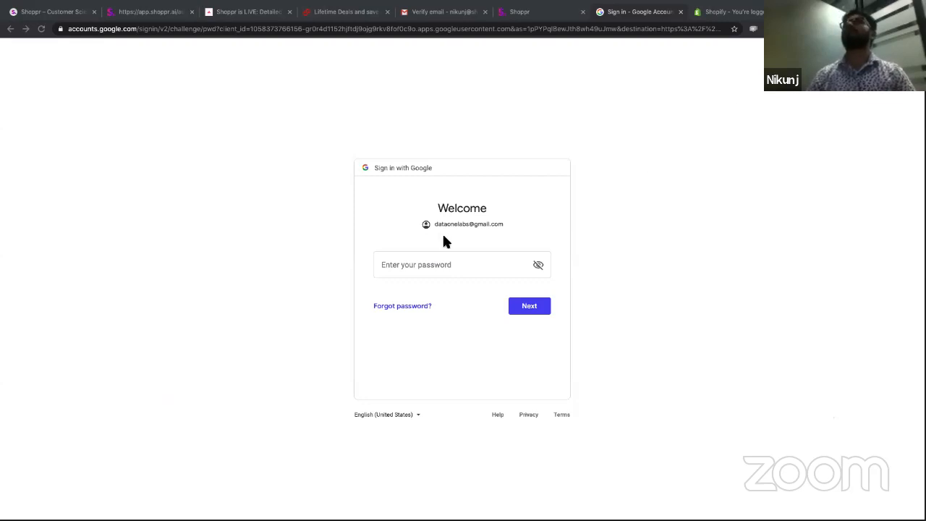
{"action": "left_click", "coordinate": [442, 262]}
{"action": "key", "text": "ctrl+v"}
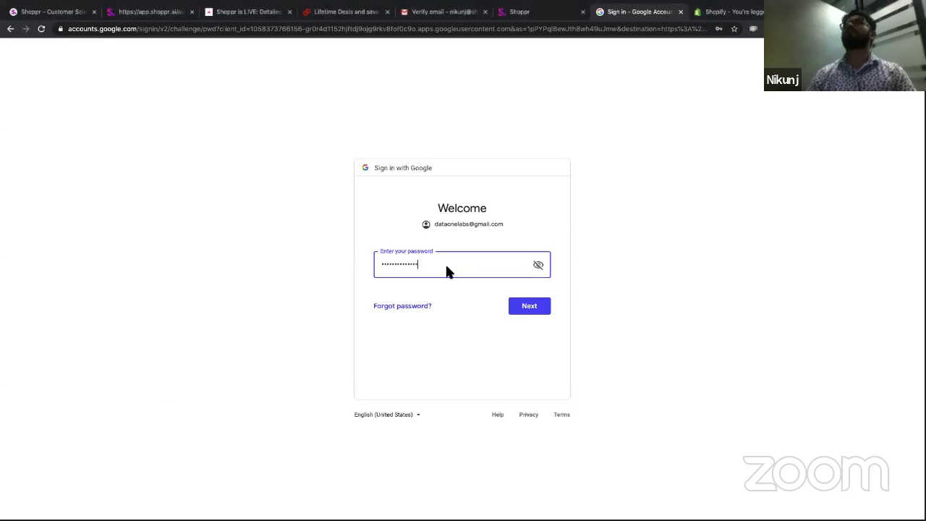
{"action": "left_click", "coordinate": [529, 307]}
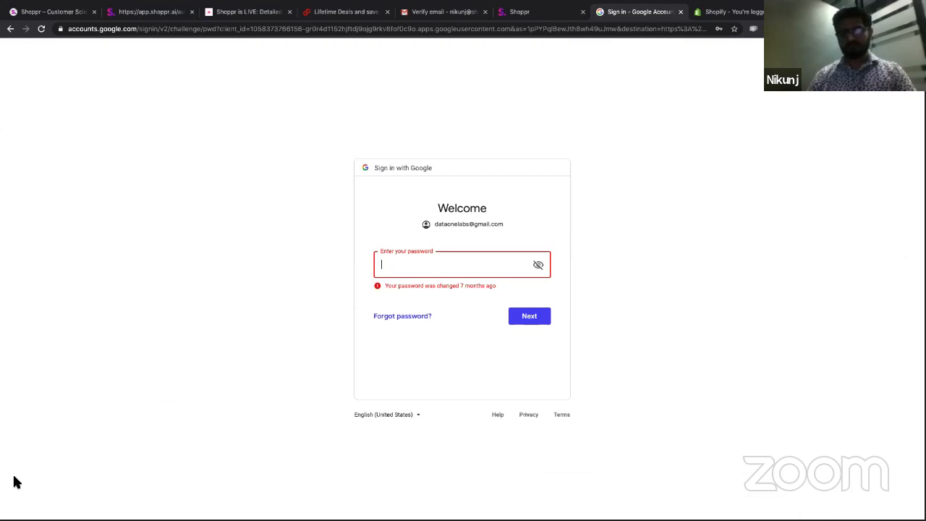
Paste and submit the account password twice more; both attempts are rejected as wrong.
{"action": "mouse_move", "coordinate": [45, 518]}
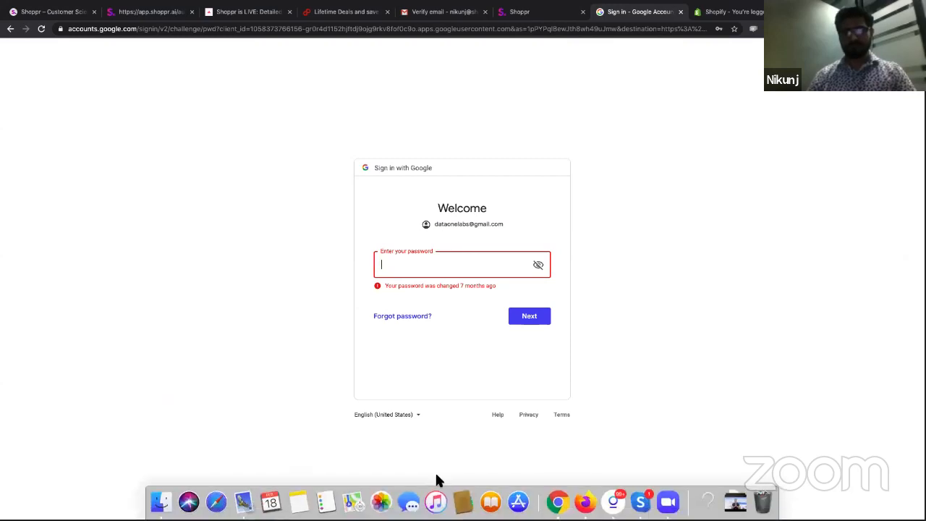
{"action": "left_click", "coordinate": [850, 356]}
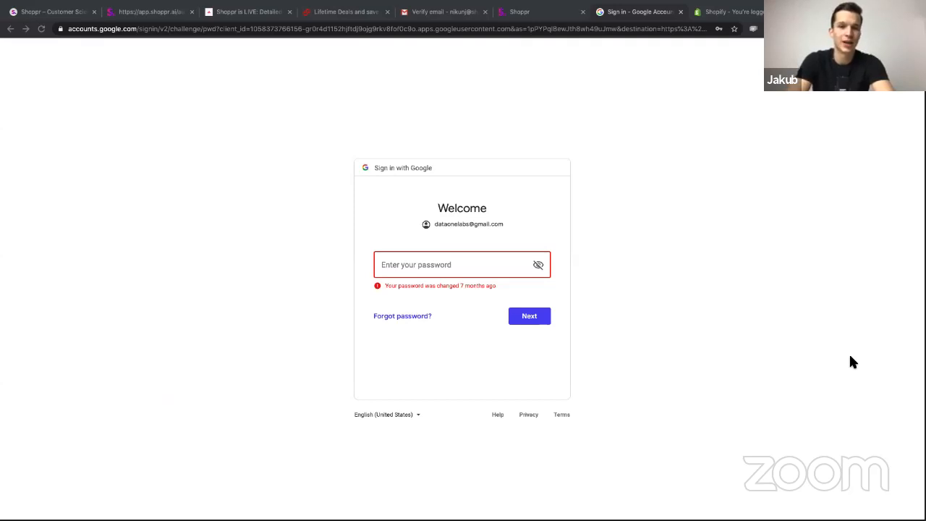
{"action": "left_click", "coordinate": [454, 265]}
{"action": "key", "text": "ctrl+v"}
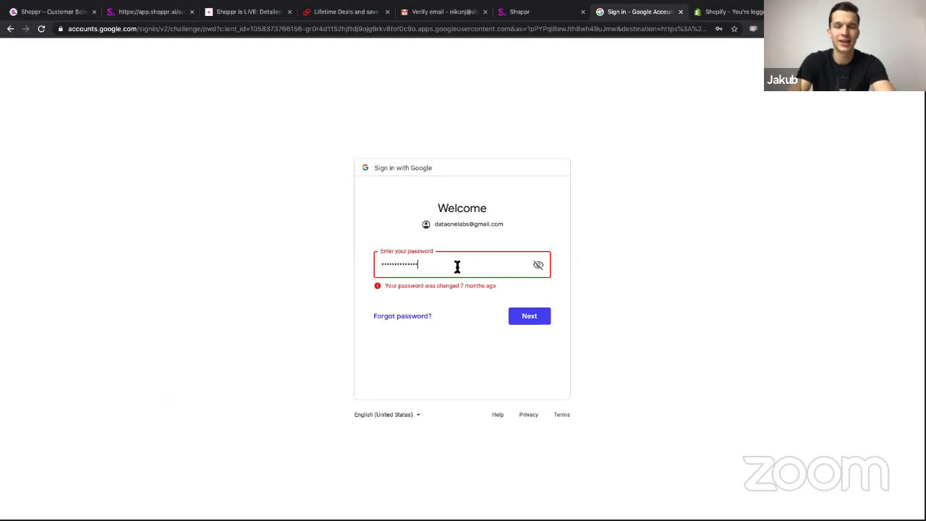
{"action": "left_click", "coordinate": [529, 319]}
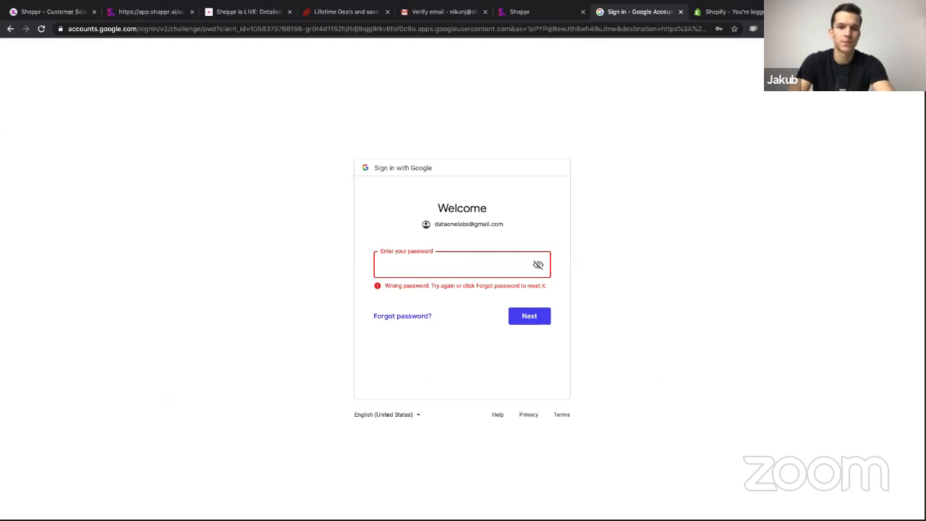
{"action": "mouse_move", "coordinate": [152, 519]}
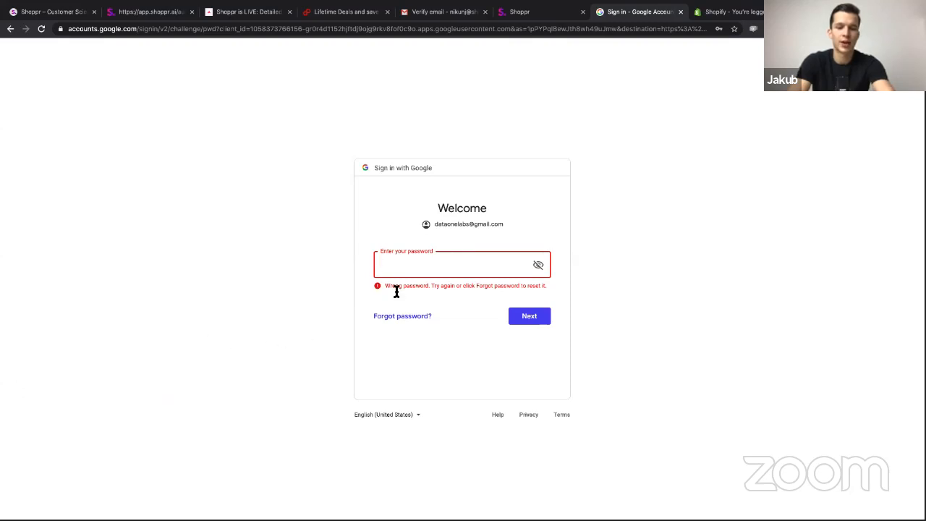
{"action": "key", "text": "super+v"}
{"action": "left_click", "coordinate": [526, 317]}
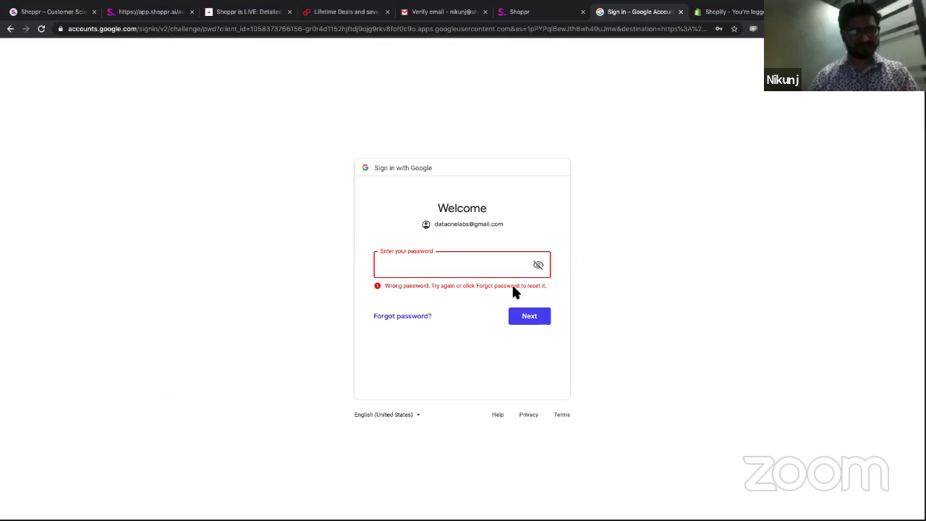
{"action": "key", "text": "super+Tab"}
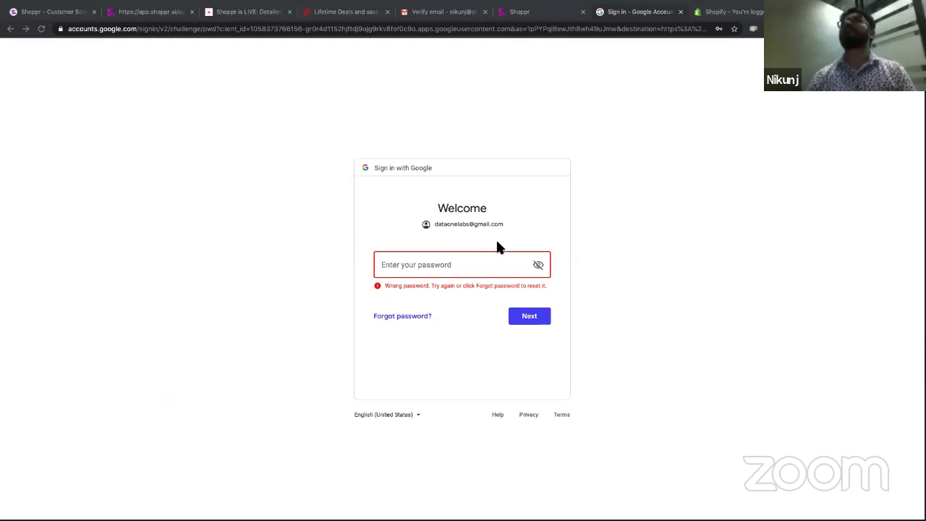
Paste the correct account password and submit it to complete the Google sign-in to Instamojo.
{"action": "left_click", "coordinate": [465, 267]}
{"action": "key", "text": "ctrl+v"}
{"action": "left_click", "coordinate": [530, 320]}
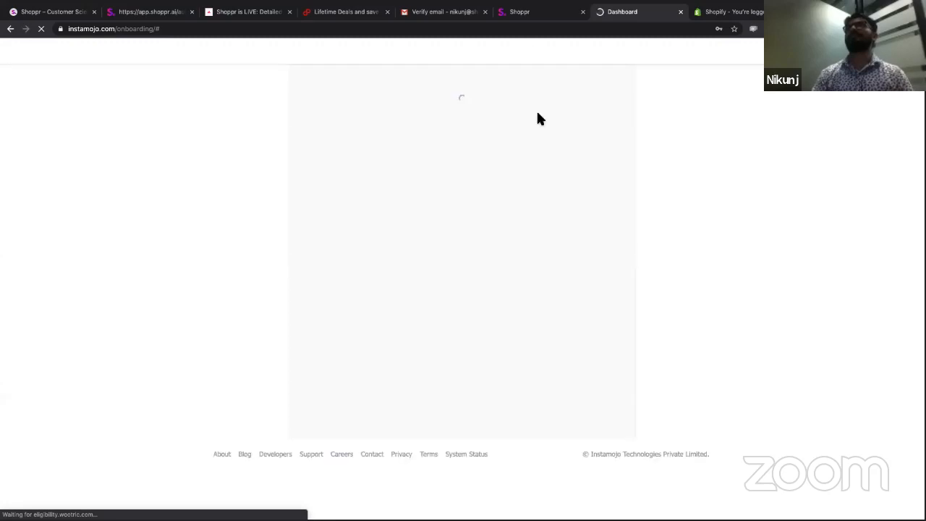
Check the Shoppr connection tab, then return to the Instamojo welcome page.
{"action": "left_click", "coordinate": [543, 11]}
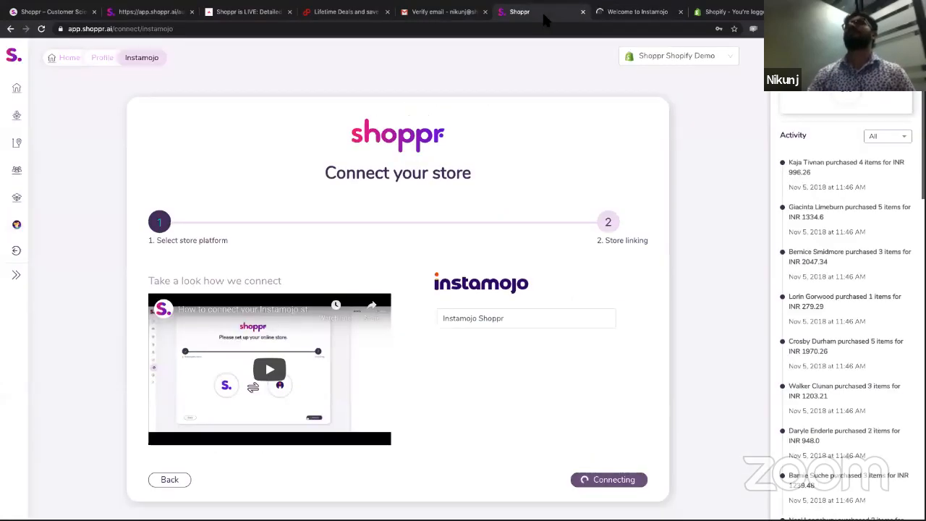
{"action": "left_click", "coordinate": [523, 320]}
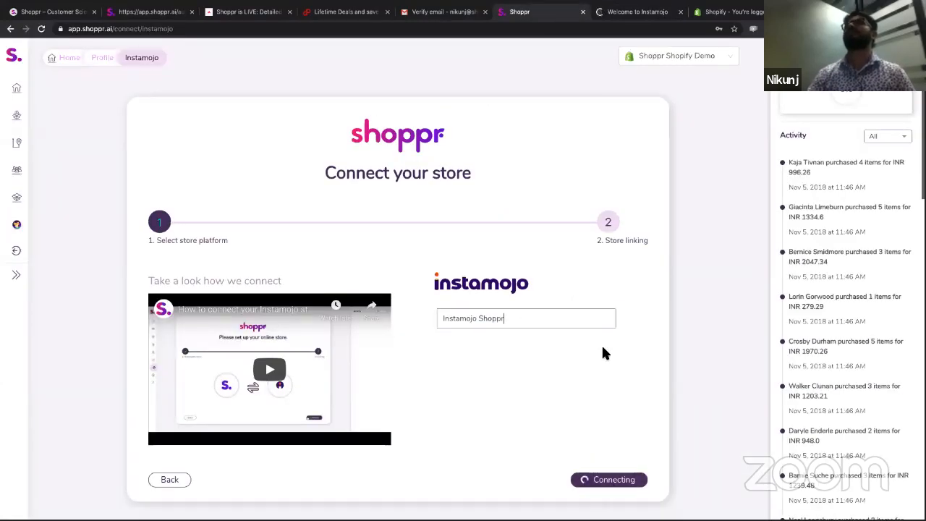
{"action": "left_click", "coordinate": [633, 13]}
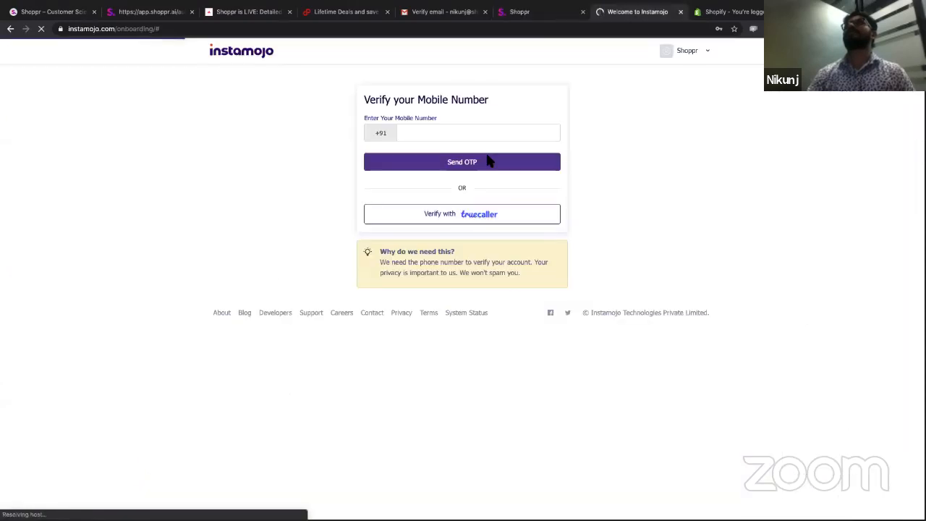
Enter the account's mobile number, request a code, and verify it with the received OTP.
{"action": "left_click", "coordinate": [441, 133]}
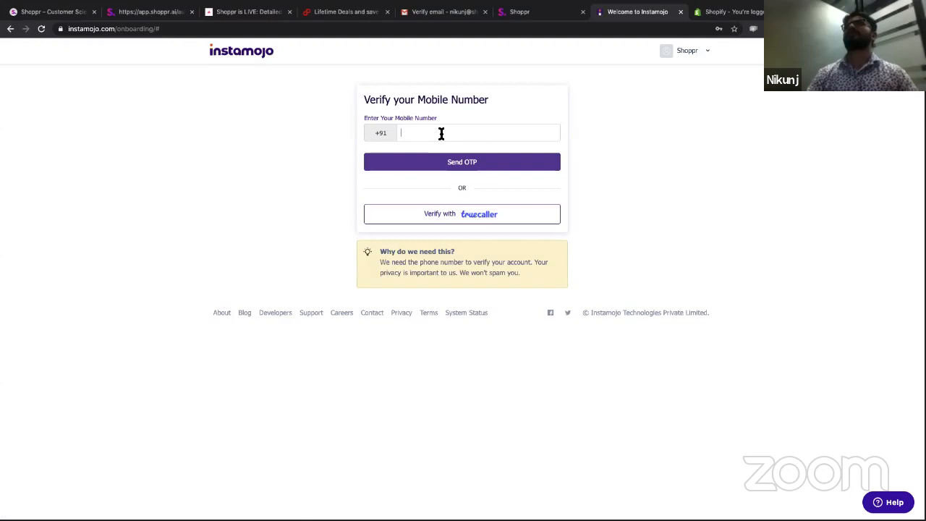
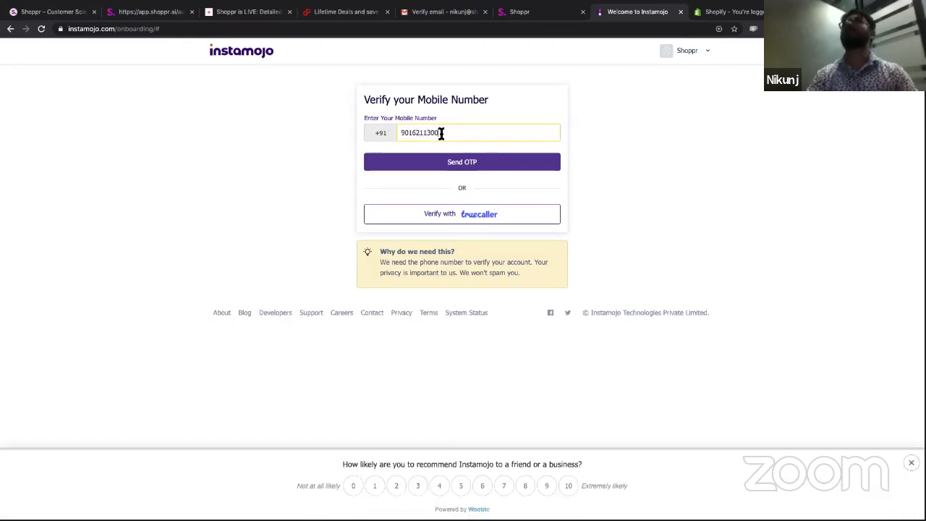
{"action": "left_click", "coordinate": [467, 160]}
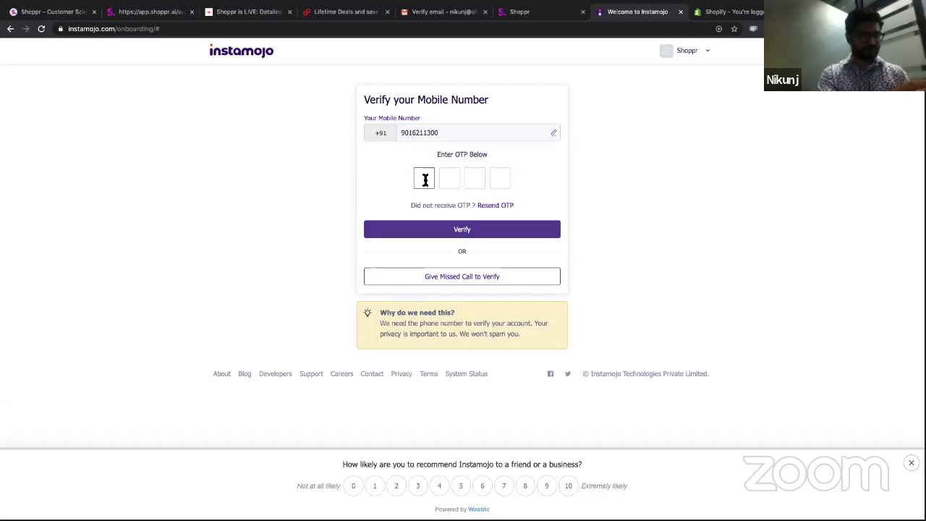
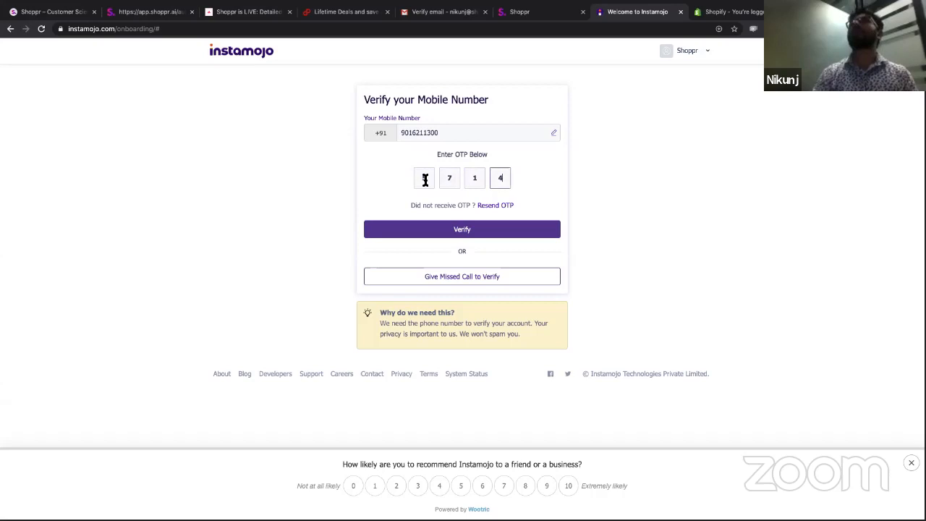
{"action": "left_click", "coordinate": [472, 231]}
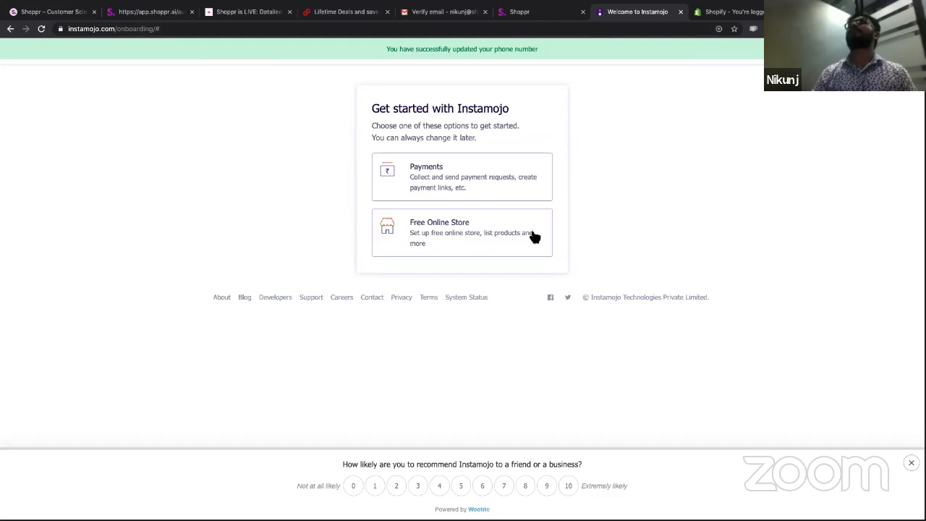
Choose Free Online Store in Instamojo, then return to Shoppr's Connect your store page.
{"action": "left_click", "coordinate": [470, 236]}
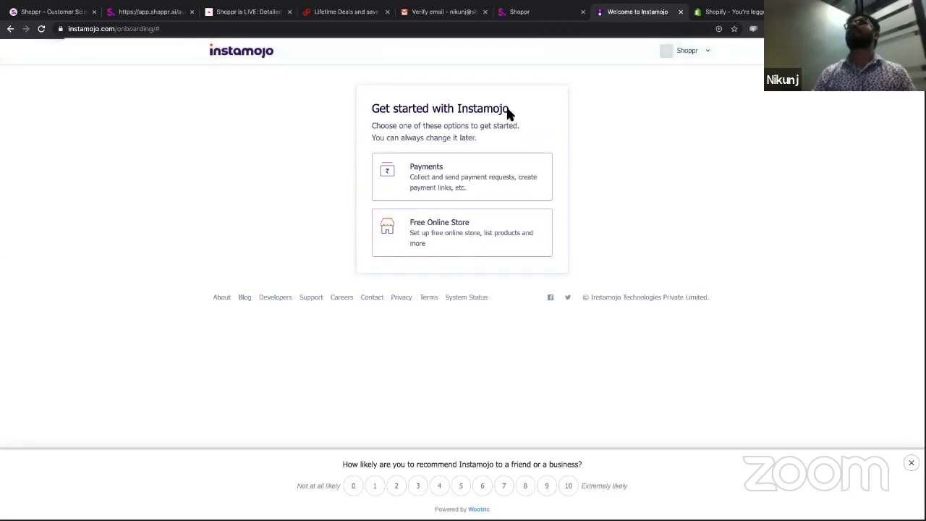
{"action": "left_click", "coordinate": [698, 61]}
{"action": "left_click", "coordinate": [629, 112]}
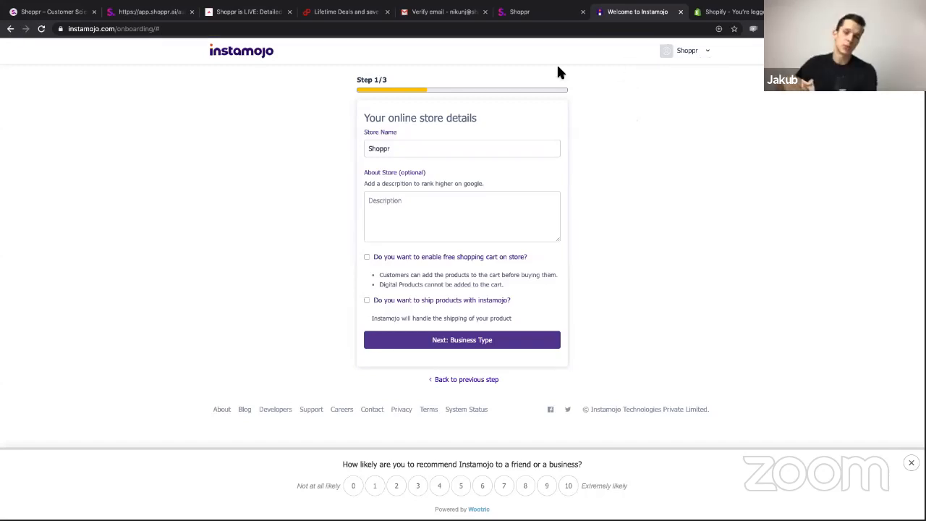
{"action": "left_click", "coordinate": [539, 16]}
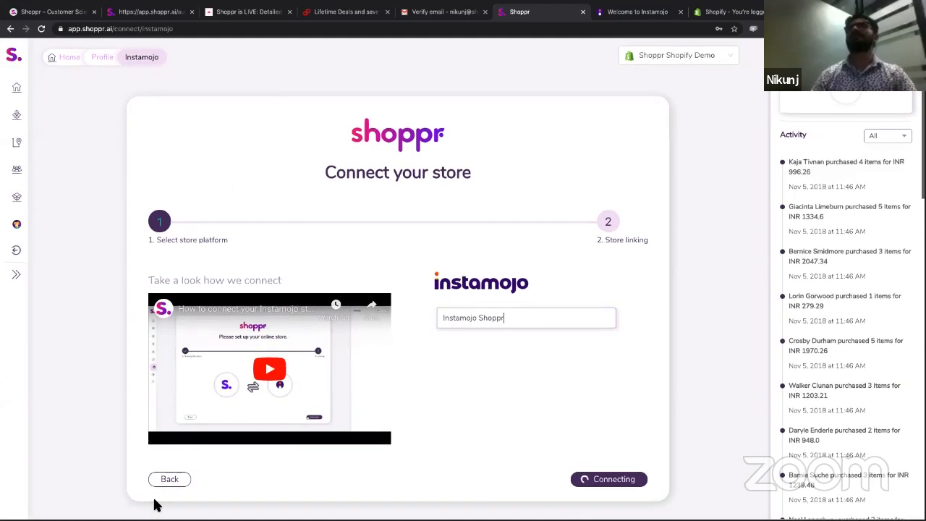
Go back from the Instamojo connection to the Profile shop list and start a BigCommerce shop.
{"action": "left_click", "coordinate": [173, 480]}
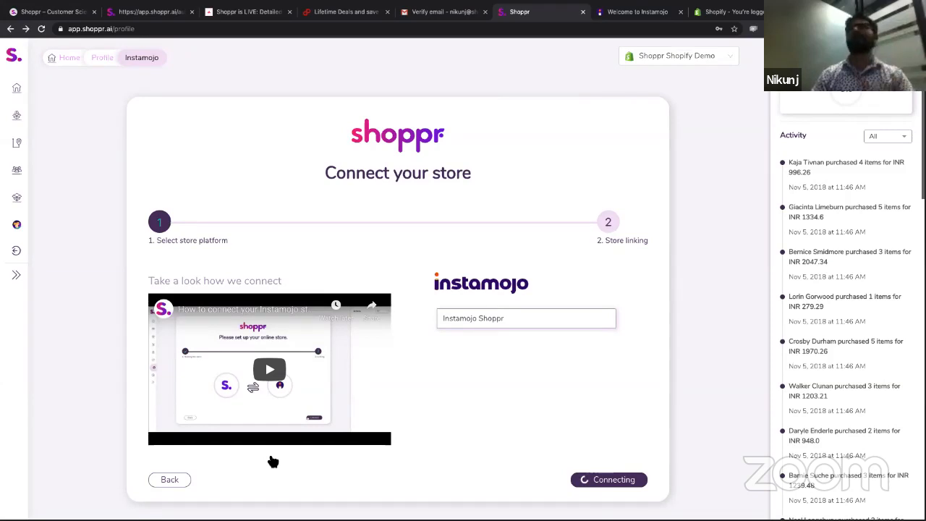
{"action": "left_click", "coordinate": [170, 481]}
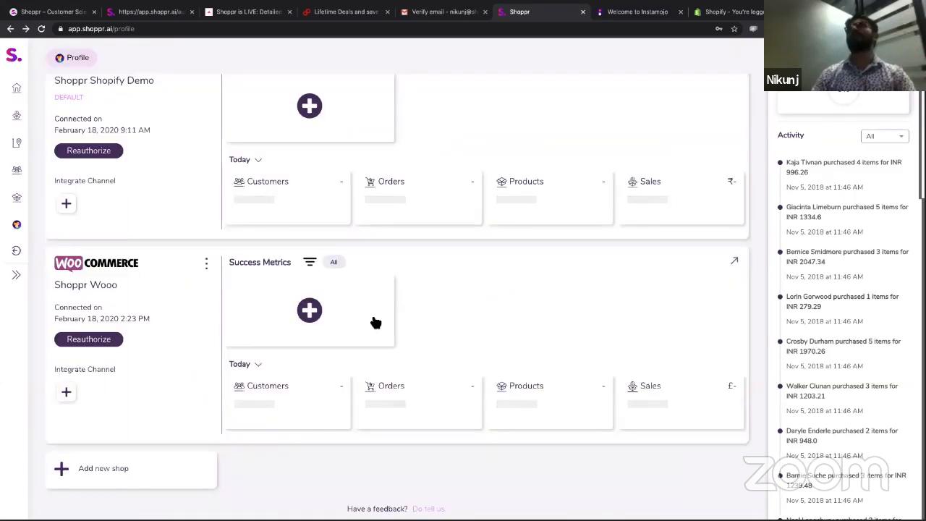
{"action": "scroll", "coordinate": [479, 316], "scroll_direction": "up", "scroll_amount": 4}
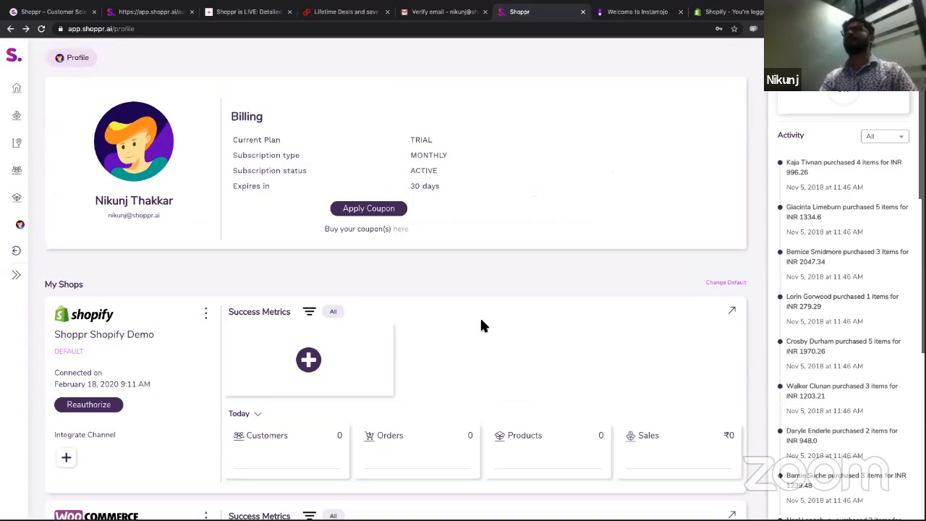
{"action": "scroll", "coordinate": [202, 352], "scroll_direction": "down", "scroll_amount": 4}
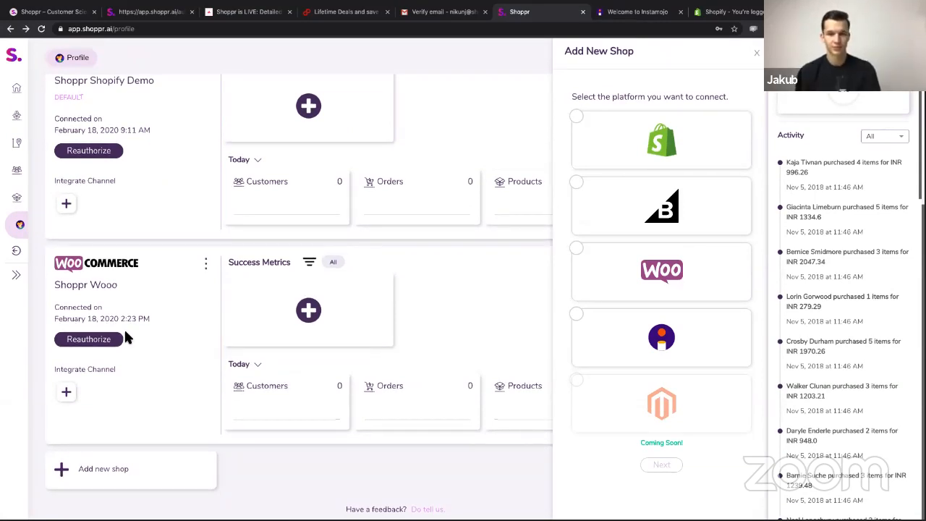
{"action": "scroll", "coordinate": [123, 328], "scroll_direction": "up", "scroll_amount": 4}
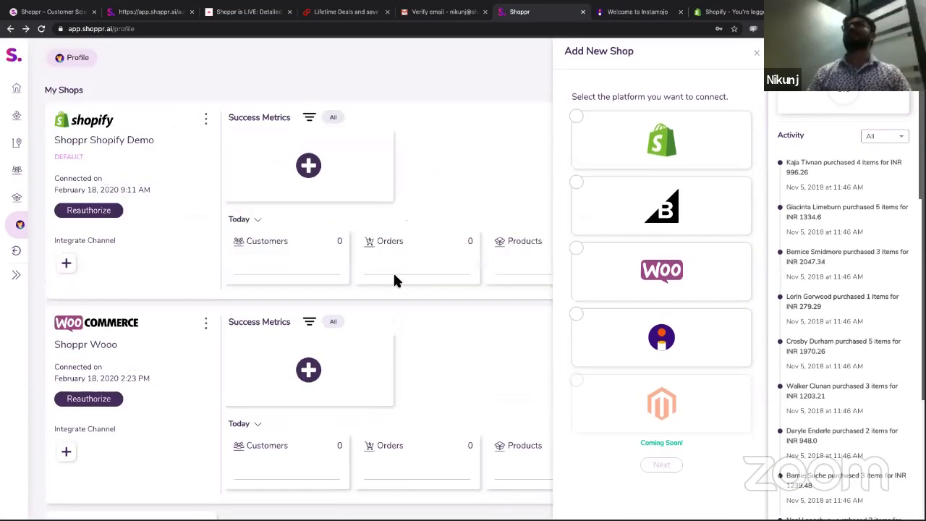
{"action": "left_click", "coordinate": [636, 209]}
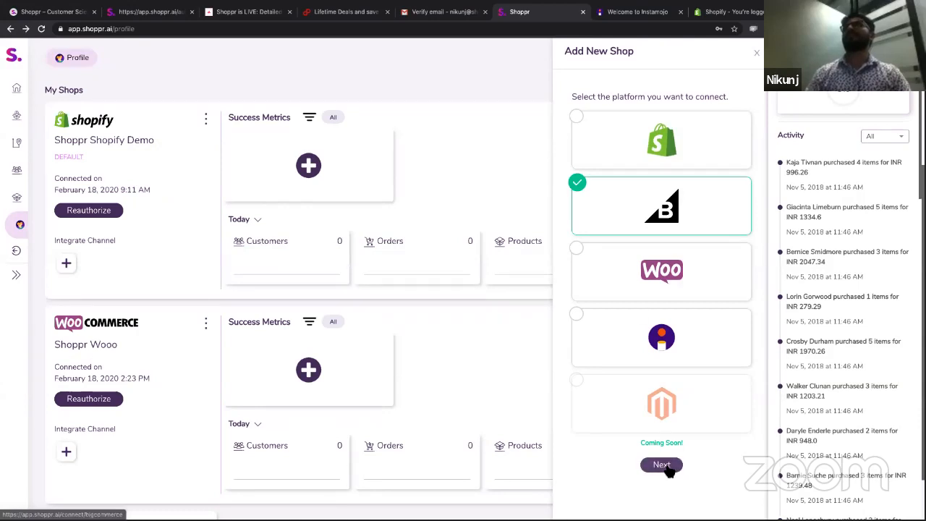
{"action": "left_click", "coordinate": [667, 467]}
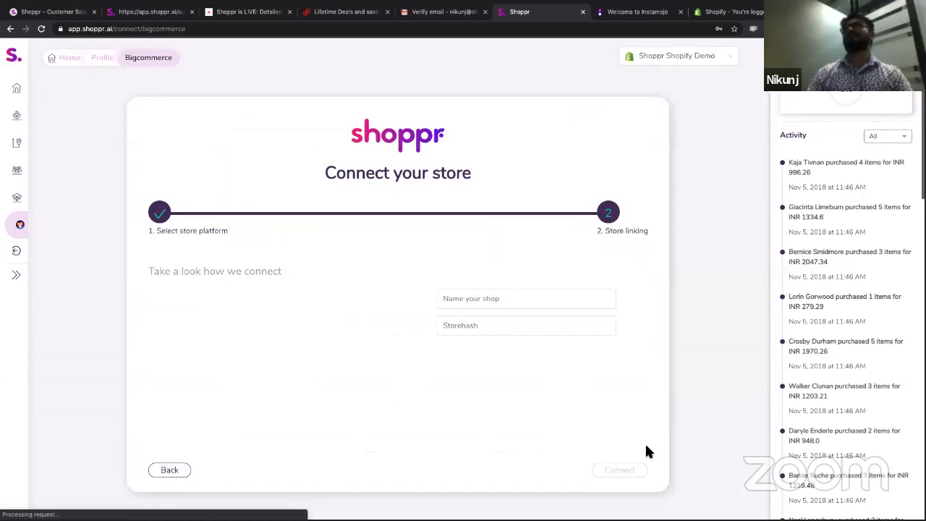
Enter 'BigCommerce Shoppr' as the shop name, leaving the Storehash field empty and selected.
{"action": "left_click", "coordinate": [503, 330]}
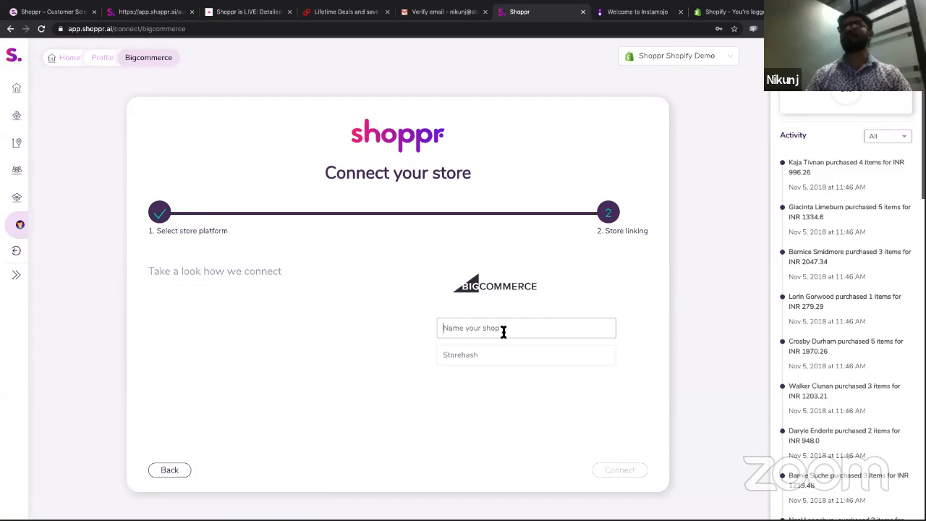
{"action": "left_click", "coordinate": [504, 332]}
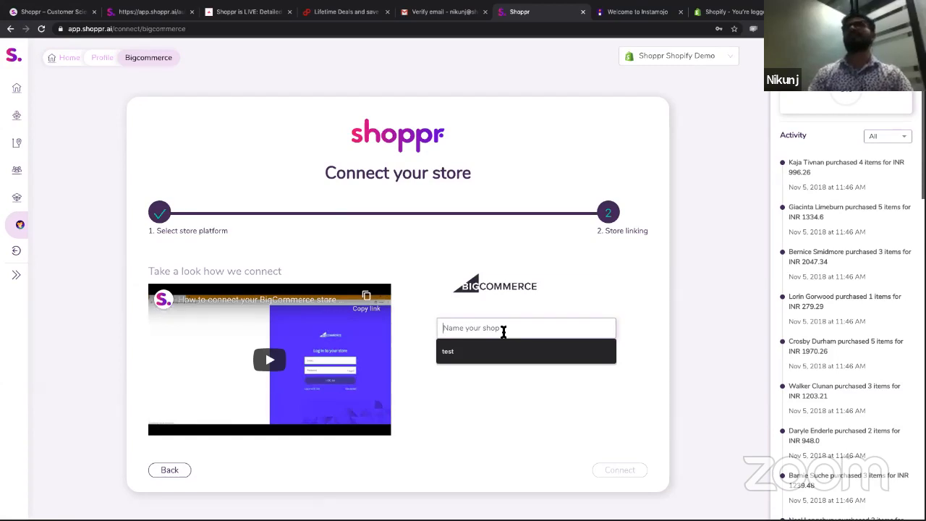
{"action": "type", "text": "Big"}
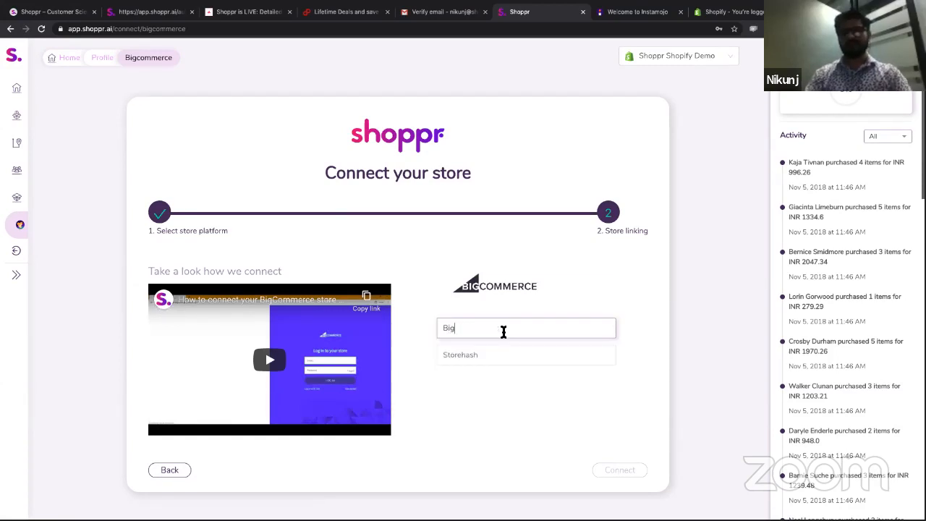
{"action": "type", "text": "Commerce Shoppr"}
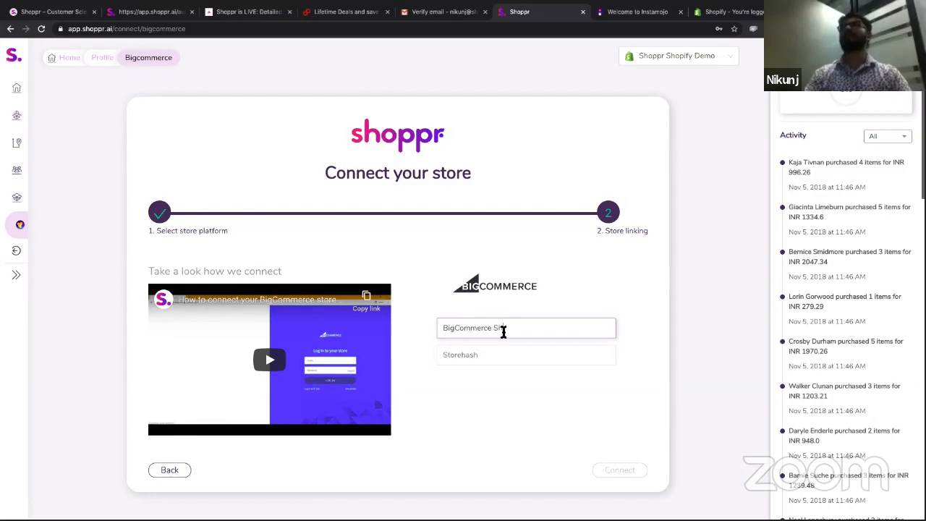
{"action": "left_click", "coordinate": [496, 359]}
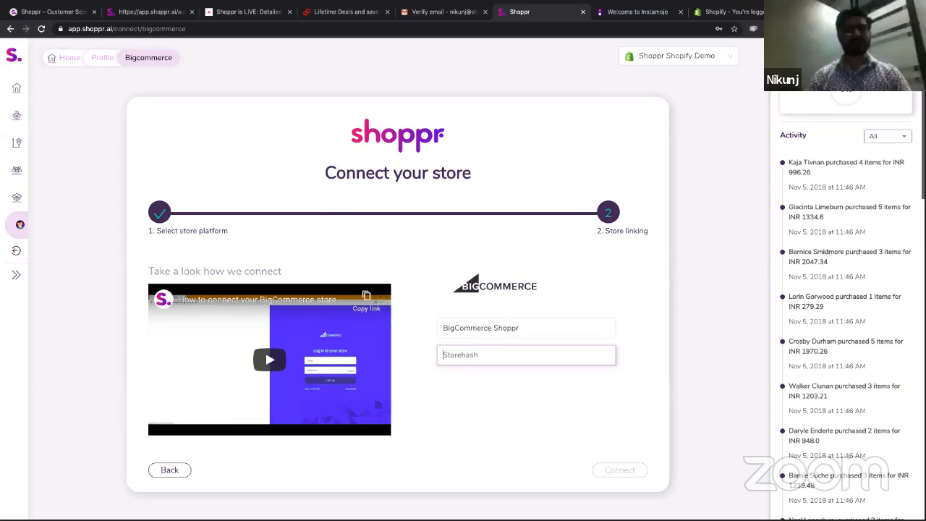
{"action": "key", "text": "super+Tab"}
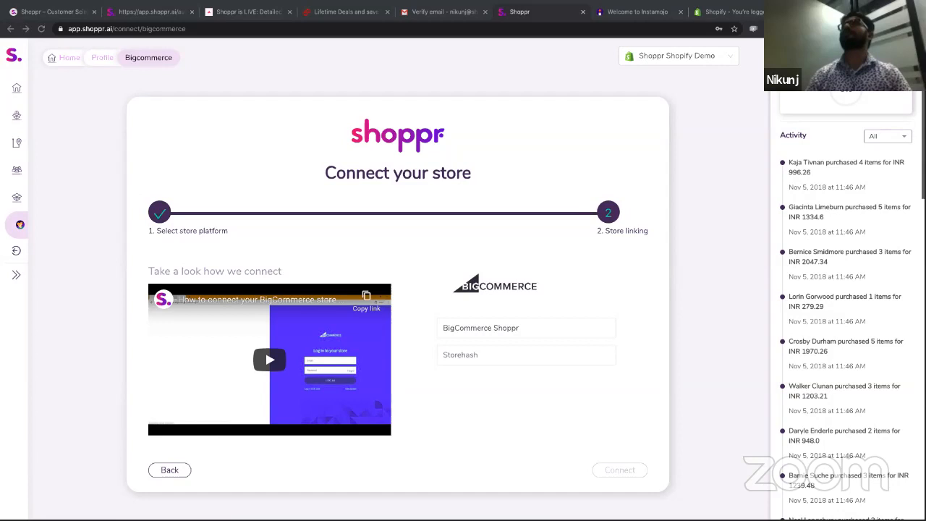
{"action": "left_click", "coordinate": [526, 355]}
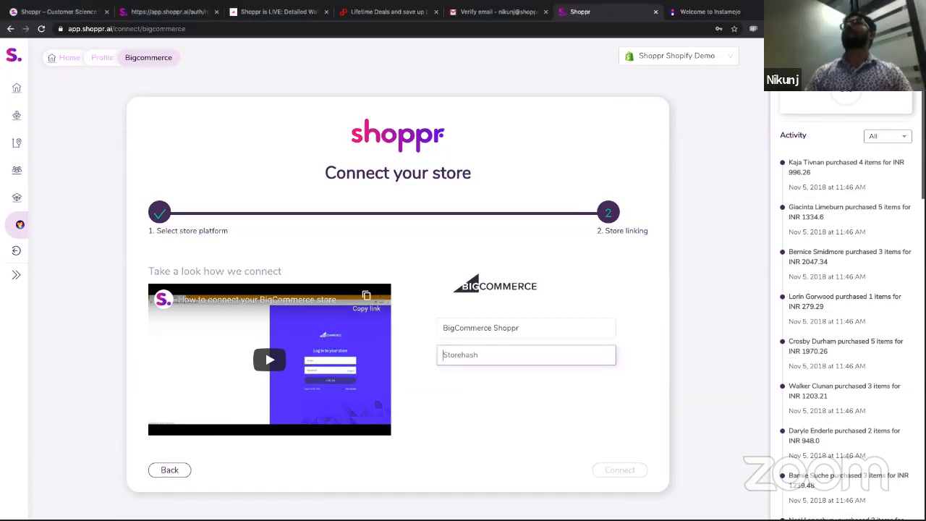
Load login.bigcommerce.com/login in a new browser tab.
{"action": "key", "text": "ctrl+t"}
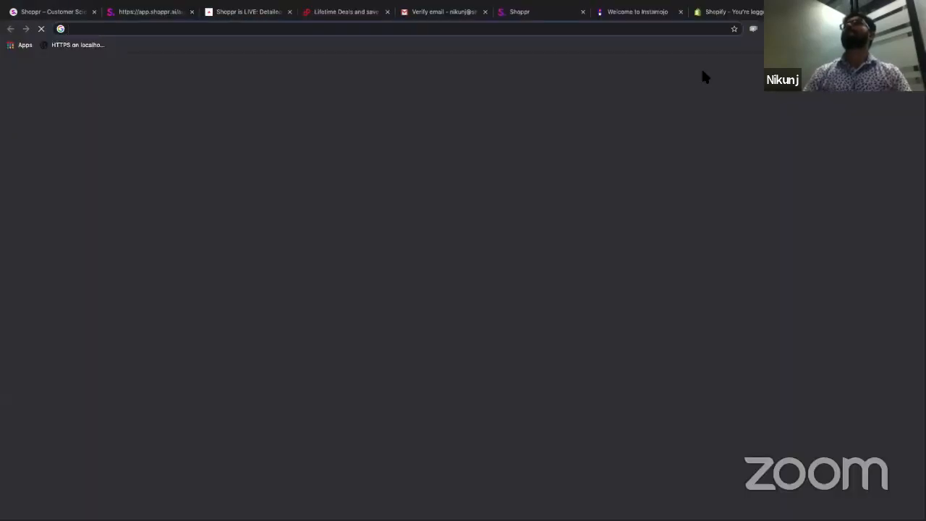
{"action": "type", "text": "login.bigcommerce.com/login"}
{"action": "key", "text": "Return"}
{"action": "left_click", "coordinate": [354, 30]}
{"action": "key", "text": "Return"}
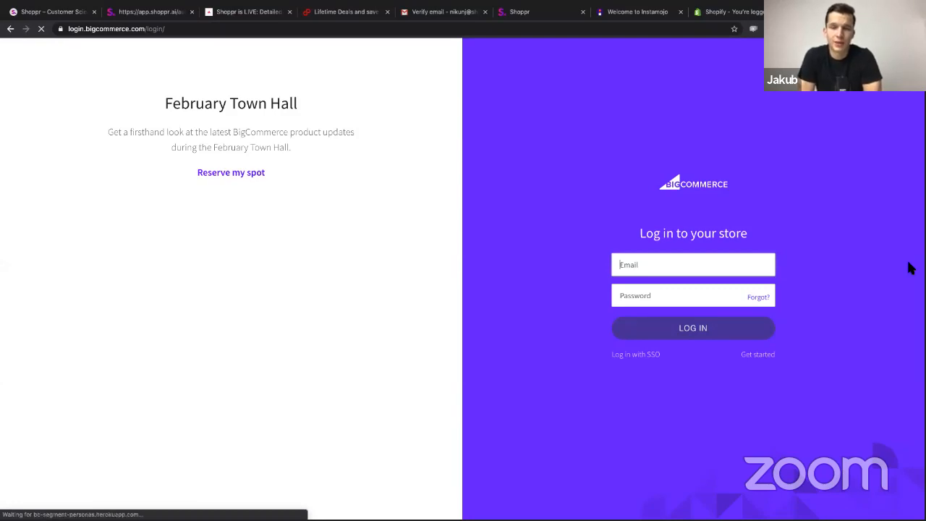
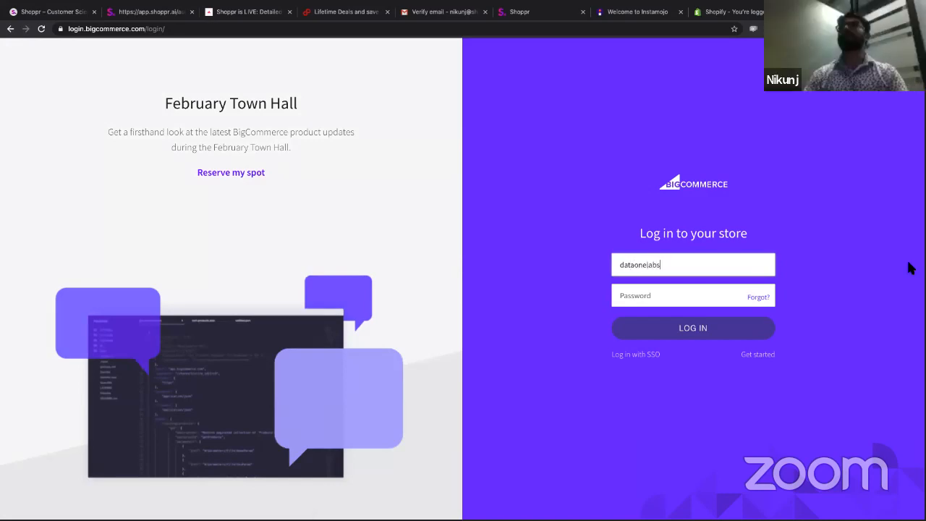
Sign in to BigCommerce with the account e-mail and the pasted account password.
{"action": "key", "text": "Tab"}
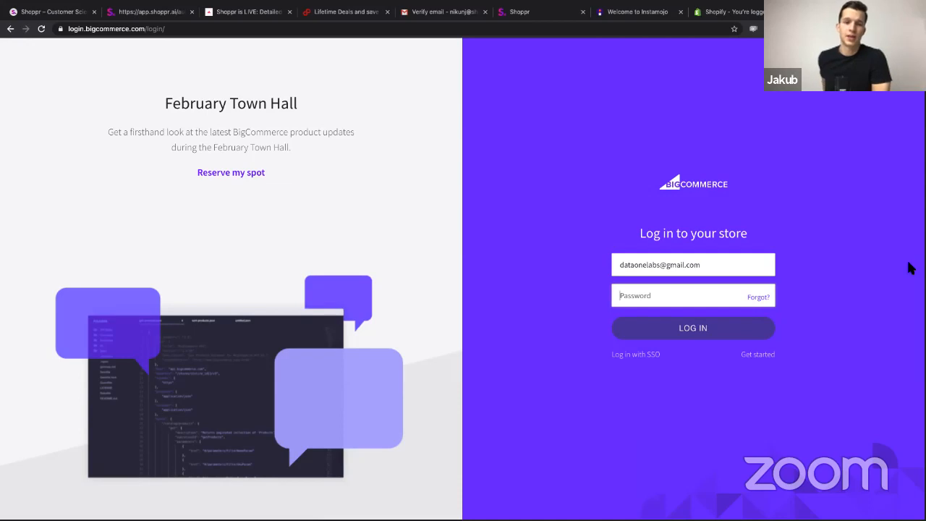
{"action": "key", "text": "super+Tab"}
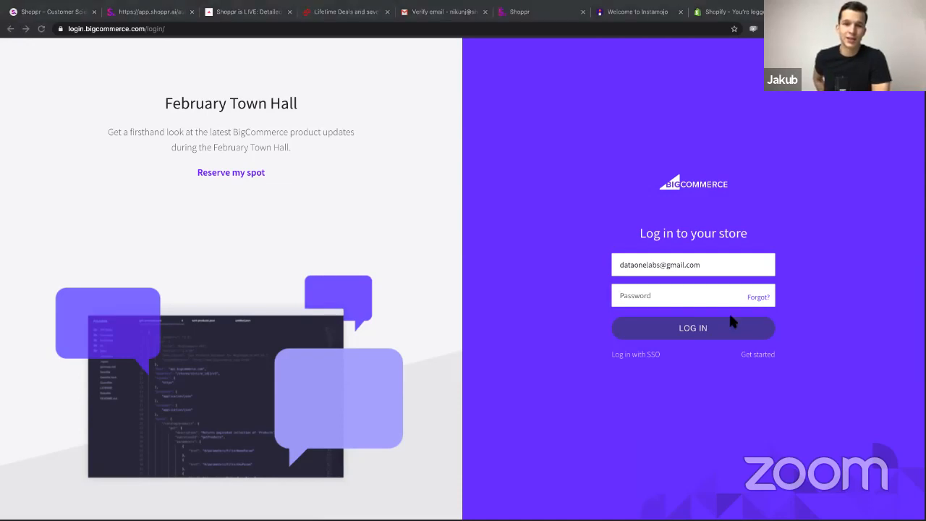
{"action": "left_click", "coordinate": [670, 300]}
{"action": "key", "text": "ctrl+v"}
{"action": "left_click", "coordinate": [697, 332]}
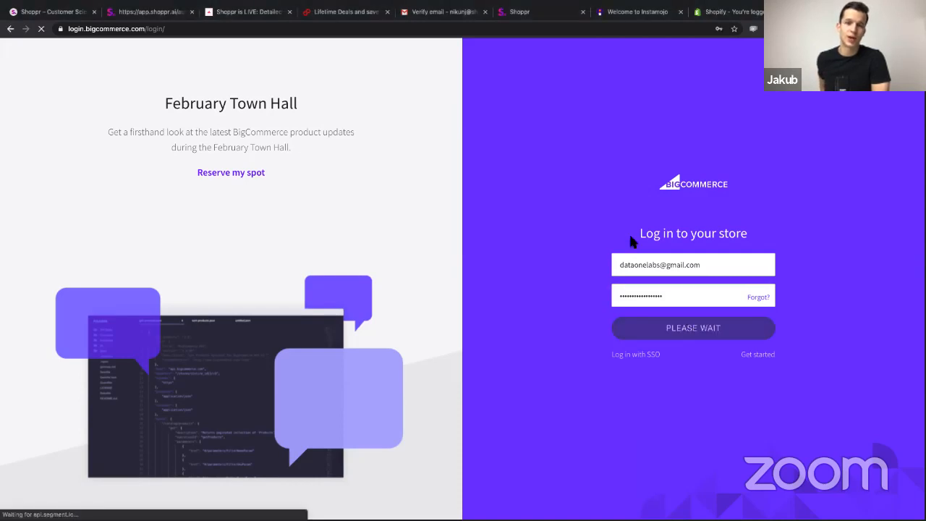
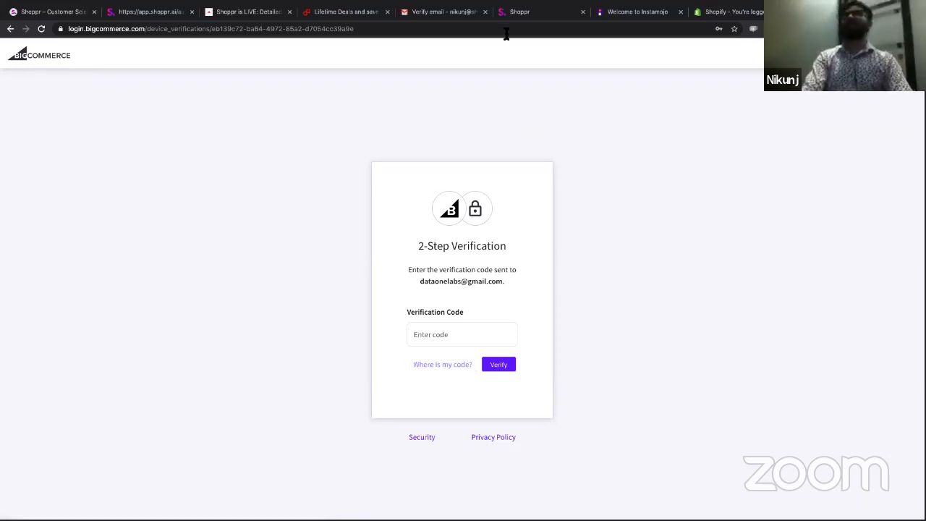
Return to the Shoppr tab and back out of the BigCommerce connection to the Profile page.
{"action": "left_click", "coordinate": [530, 10]}
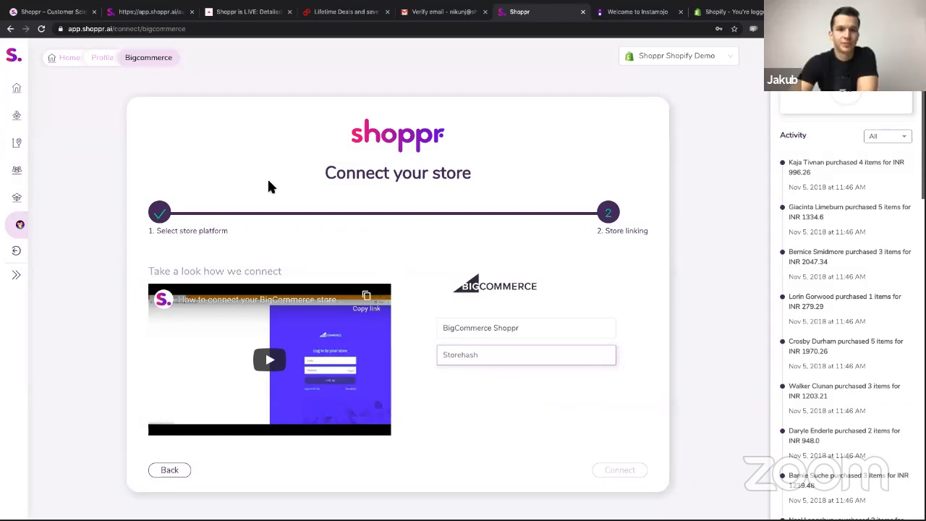
{"action": "left_click", "coordinate": [173, 472]}
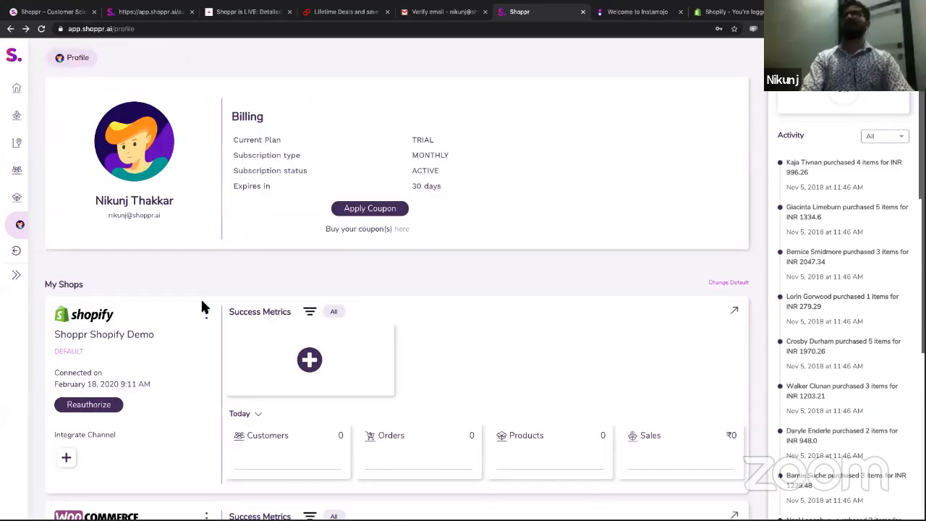
Open the Customers analytics page and switch the store selector to Shoppr Wooo.
{"action": "scroll", "coordinate": [202, 308], "scroll_direction": "down", "scroll_amount": 3}
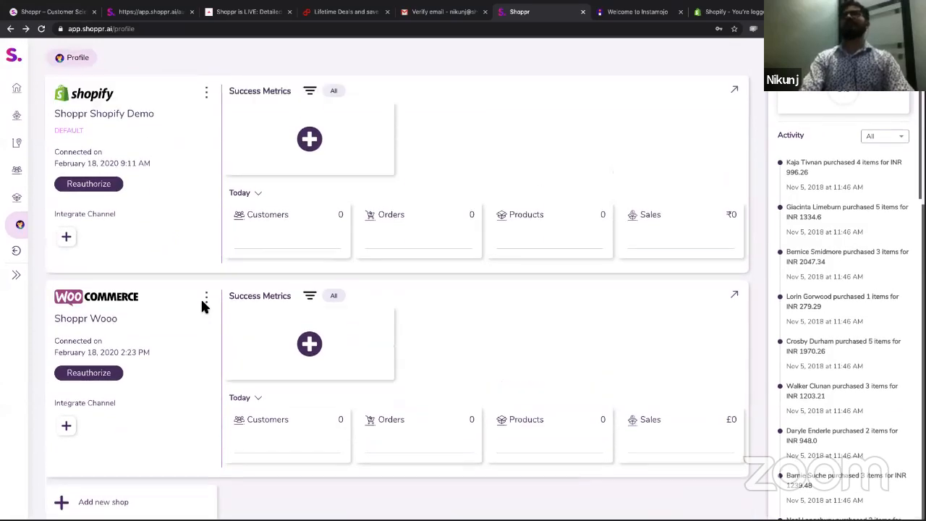
{"action": "scroll", "coordinate": [202, 302], "scroll_direction": "up", "scroll_amount": 3}
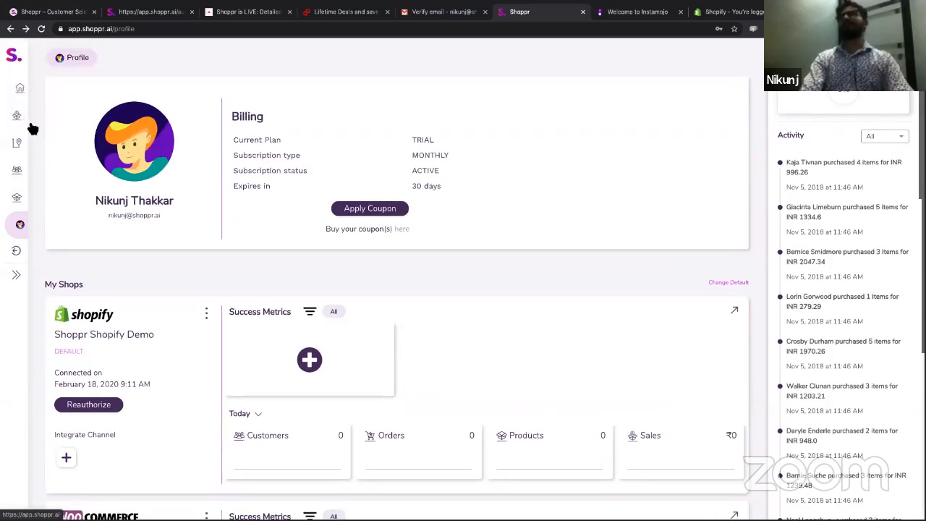
{"action": "left_click", "coordinate": [20, 172]}
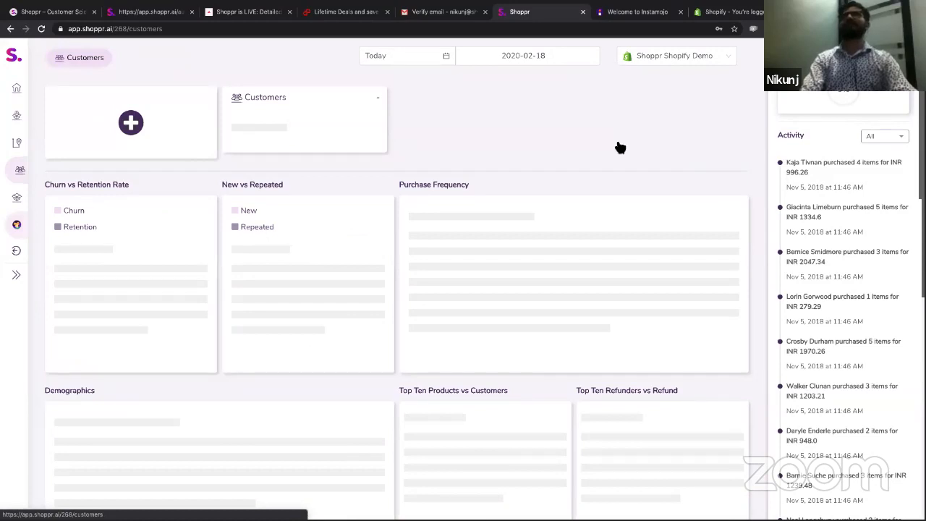
{"action": "left_click", "coordinate": [728, 64]}
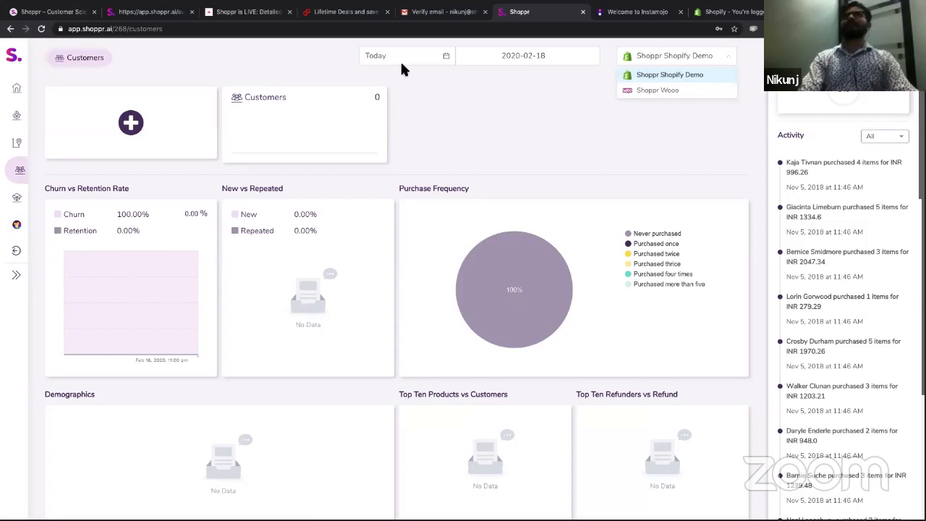
{"action": "left_click", "coordinate": [702, 58]}
{"action": "left_click", "coordinate": [702, 58]}
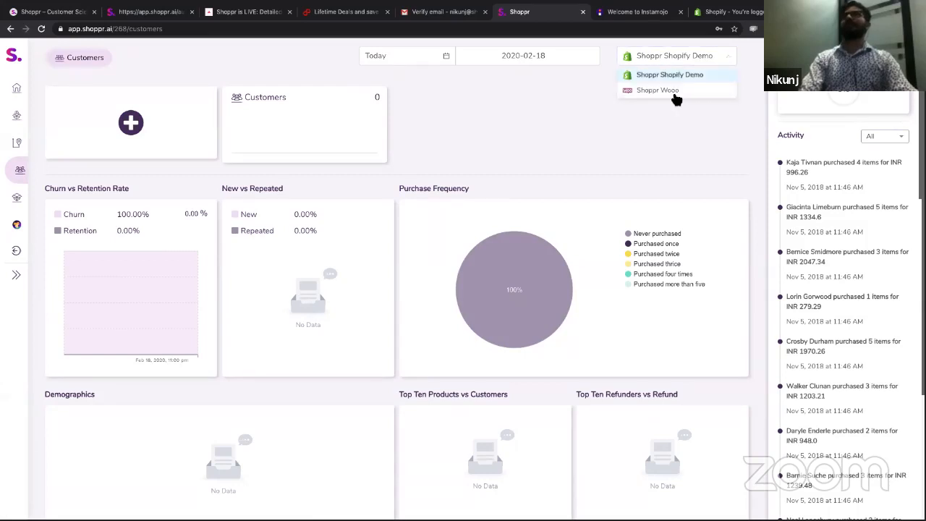
{"action": "left_click", "coordinate": [676, 92]}
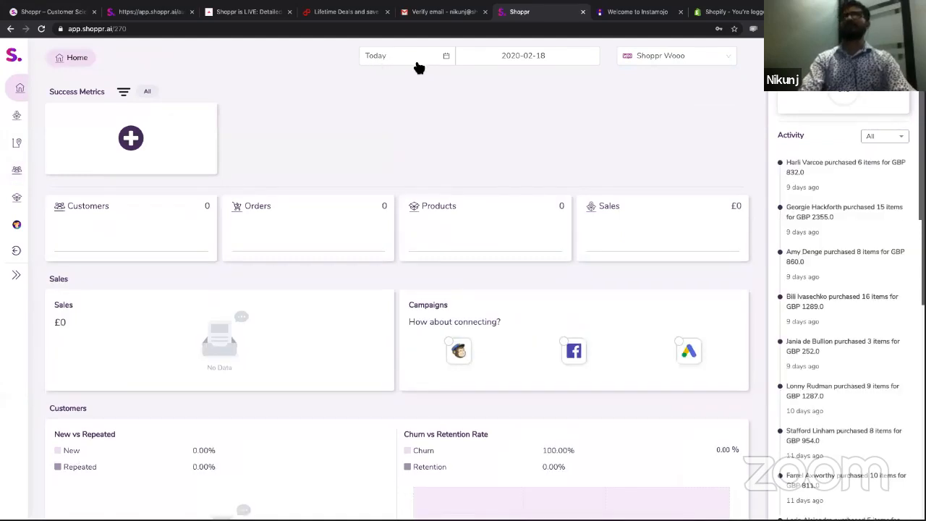
Set the date range to Last Year (2019) and reload Shoppr Wooo's Customers analytics.
{"action": "left_click", "coordinate": [418, 67]}
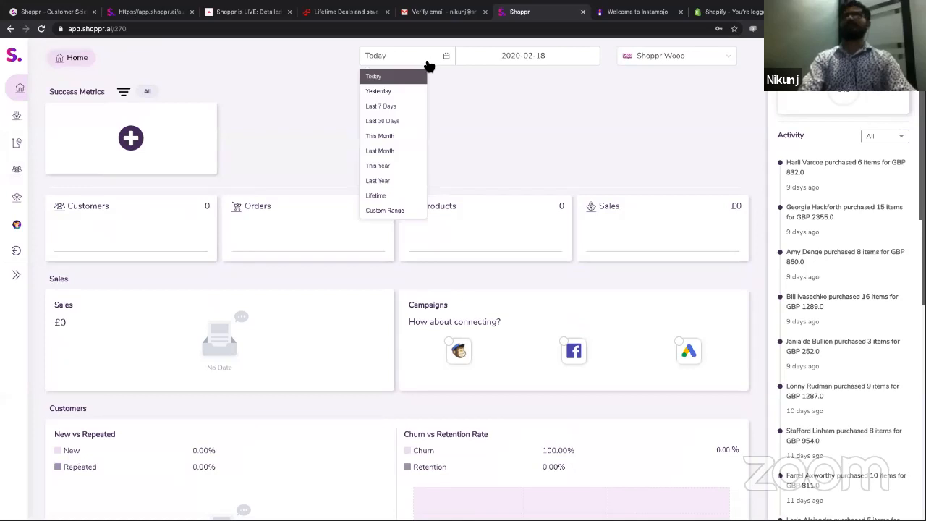
{"action": "left_click", "coordinate": [377, 181]}
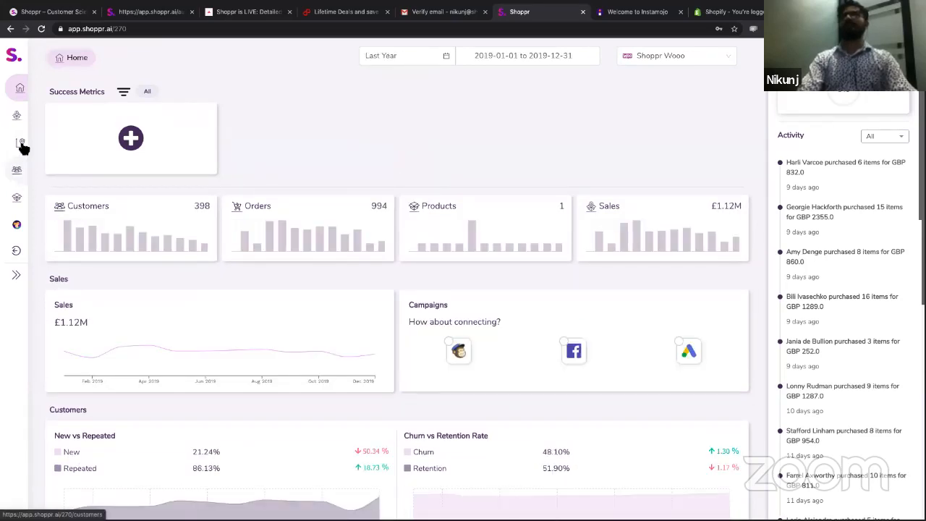
{"action": "left_click", "coordinate": [22, 146]}
{"action": "left_click", "coordinate": [19, 176]}
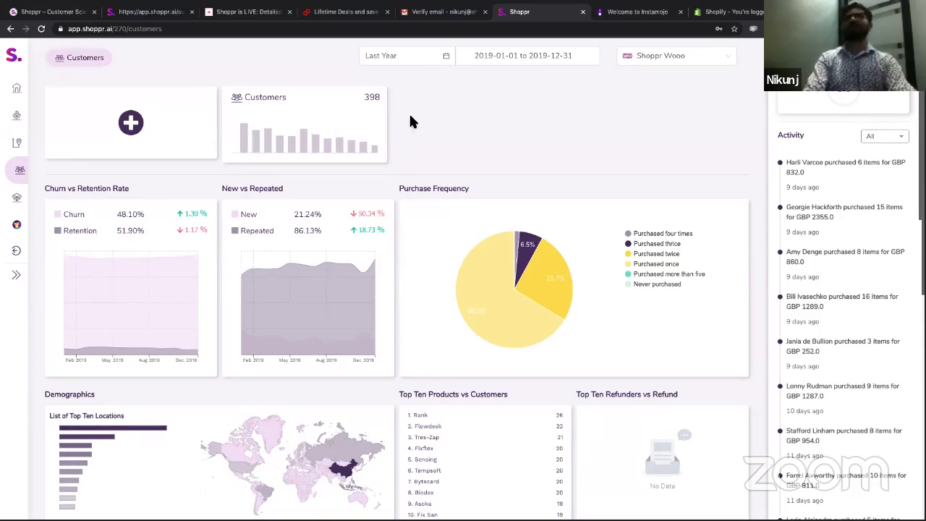
{"action": "scroll", "coordinate": [408, 114], "scroll_direction": "down", "scroll_amount": 1}
{"action": "scroll", "coordinate": [404, 107], "scroll_direction": "up", "scroll_amount": 1}
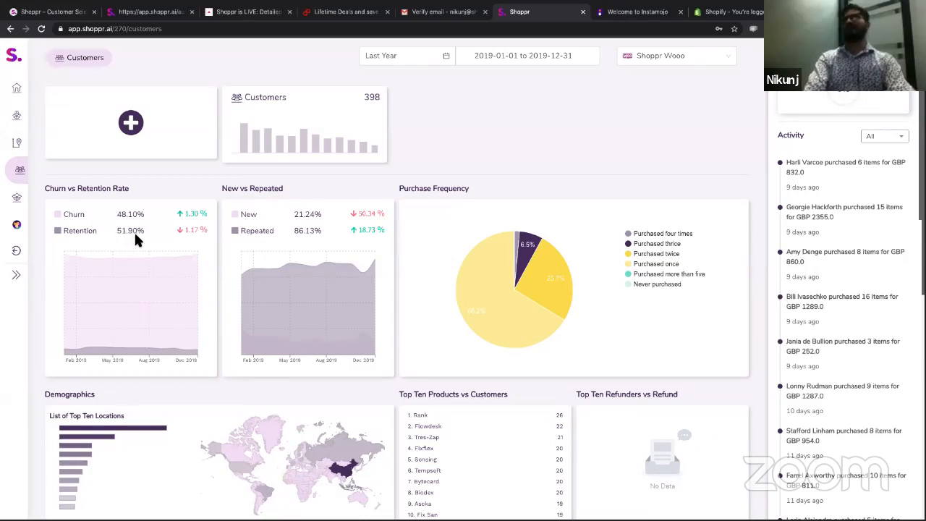
{"action": "mouse_move", "coordinate": [159, 302]}
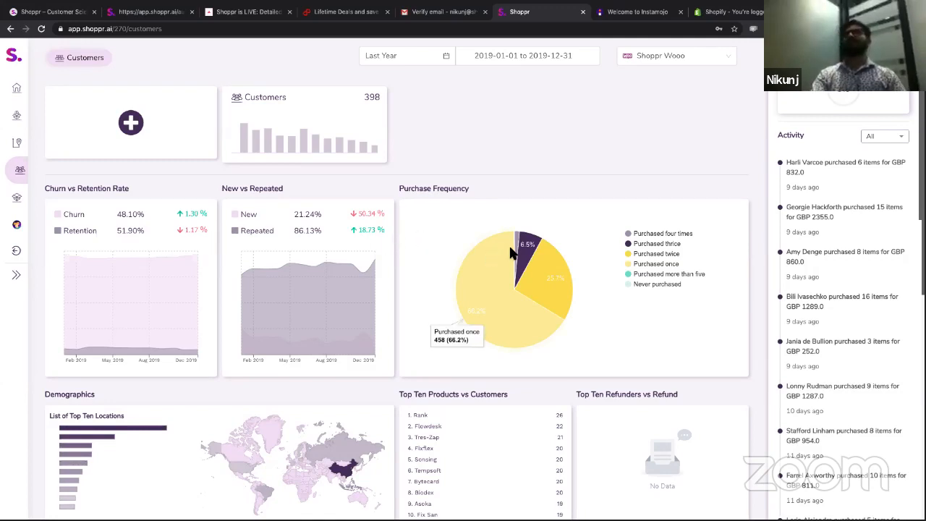
{"action": "mouse_move", "coordinate": [527, 247]}
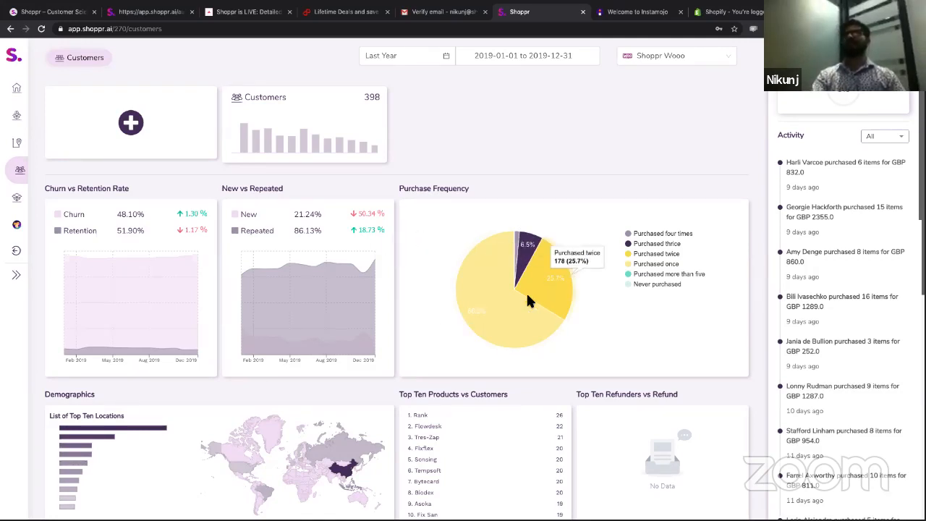
{"action": "mouse_move", "coordinate": [477, 290]}
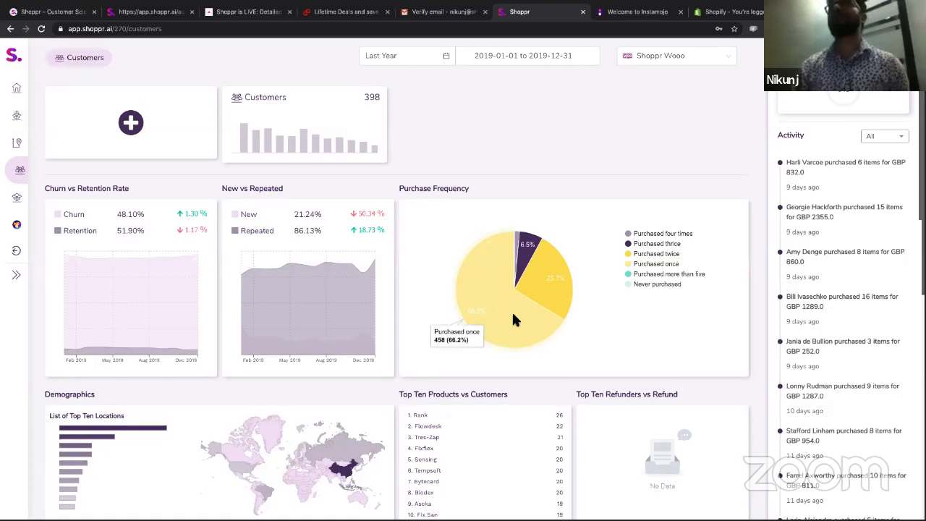
{"action": "mouse_move", "coordinate": [525, 264]}
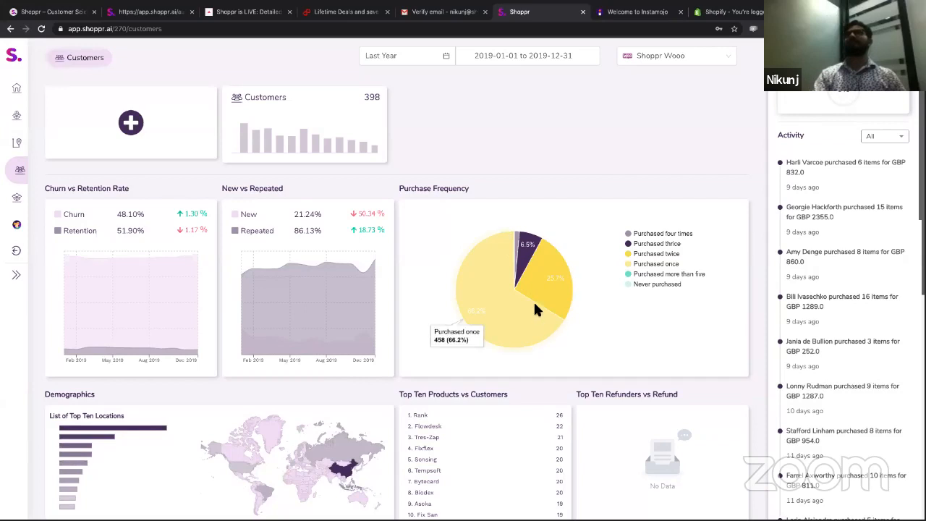
Scroll to the Demographics section and inspect the Top Ten Locations chart and world map.
{"action": "scroll", "coordinate": [497, 295], "scroll_direction": "down", "scroll_amount": 1}
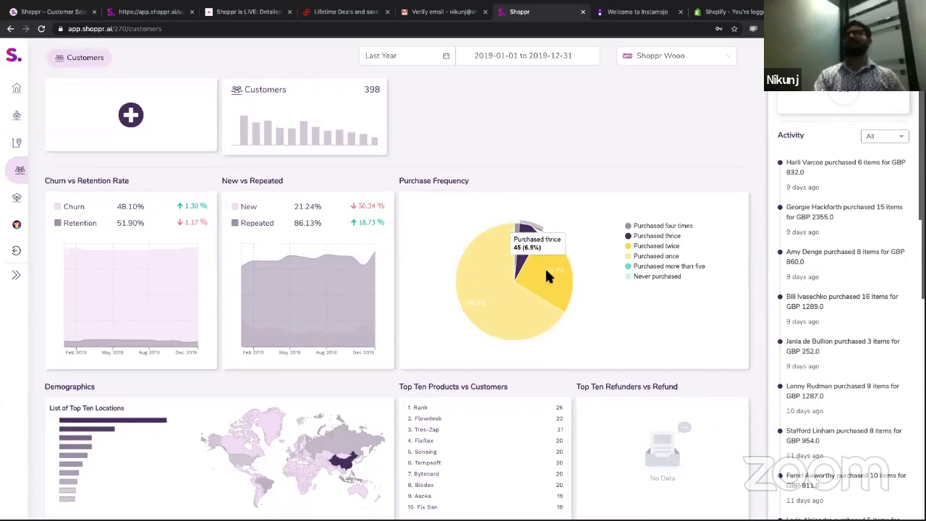
{"action": "scroll", "coordinate": [571, 322], "scroll_direction": "down", "scroll_amount": 1}
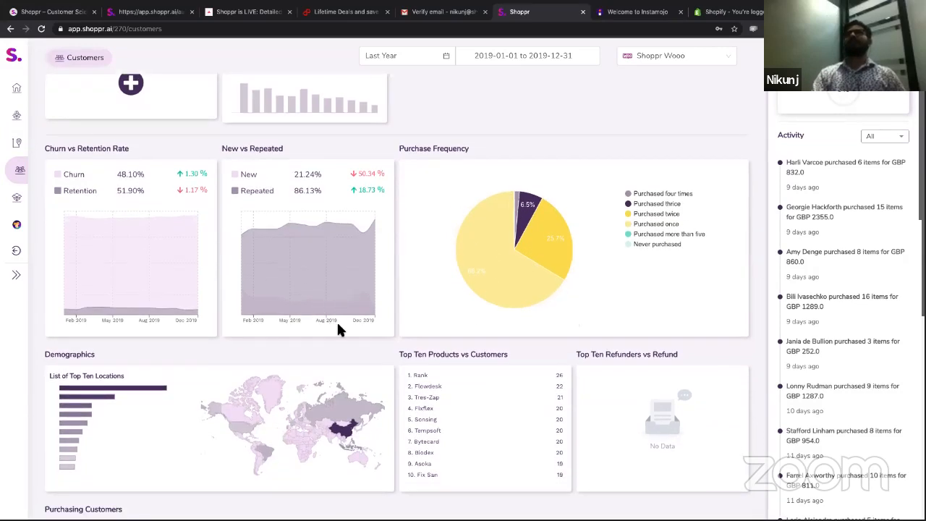
{"action": "scroll", "coordinate": [338, 327], "scroll_direction": "down", "scroll_amount": 5}
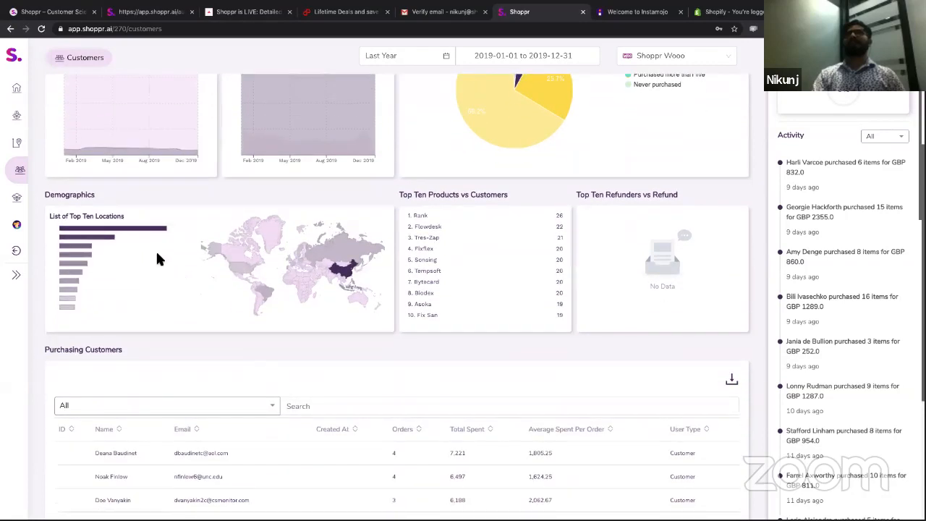
{"action": "mouse_move", "coordinate": [97, 231]}
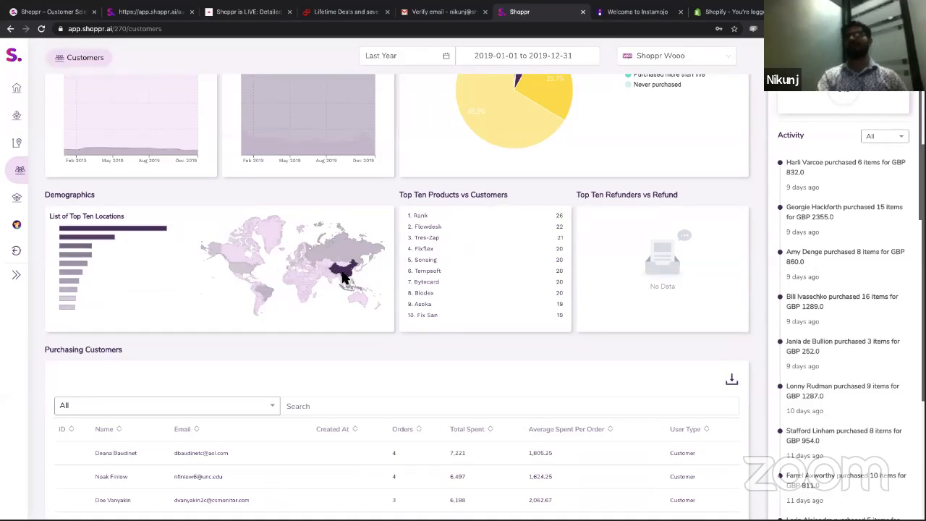
{"action": "mouse_move", "coordinate": [344, 276]}
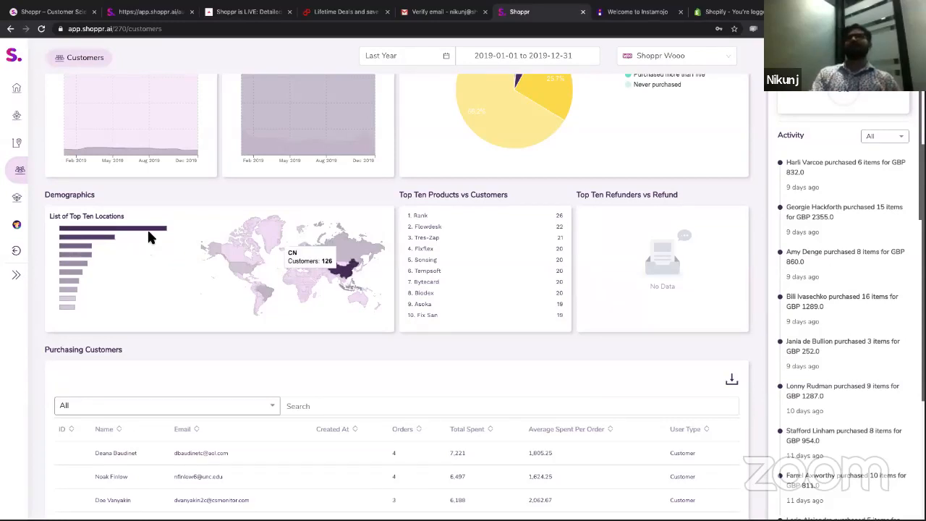
{"action": "mouse_move", "coordinate": [149, 230]}
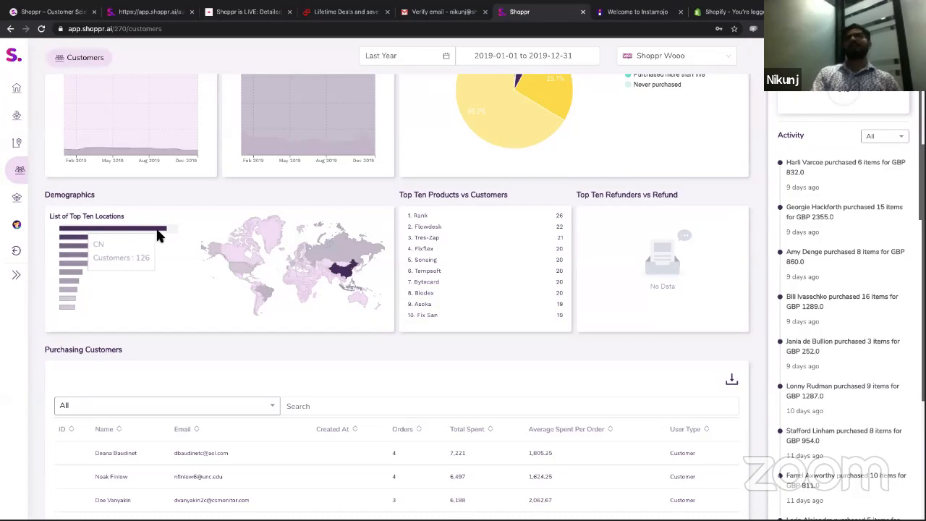
{"action": "mouse_move", "coordinate": [170, 247]}
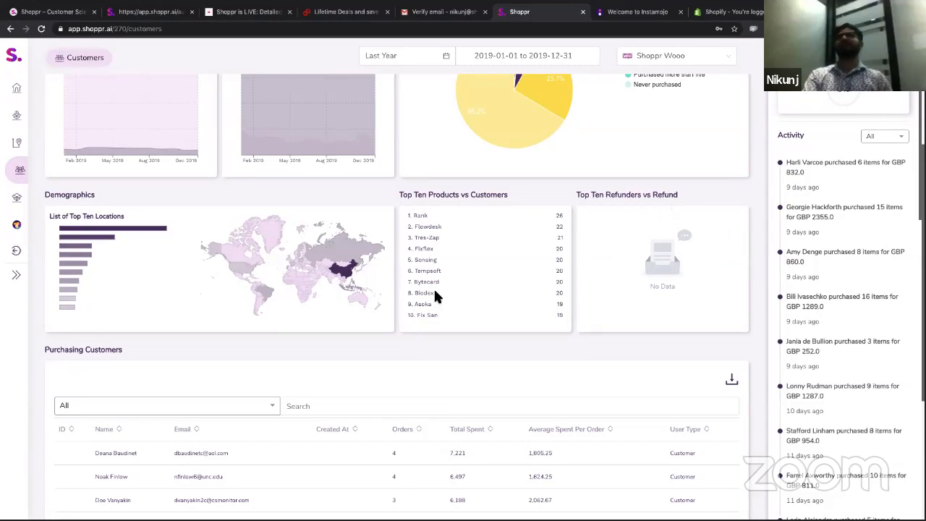
{"action": "scroll", "coordinate": [432, 320], "scroll_direction": "down", "scroll_amount": 3}
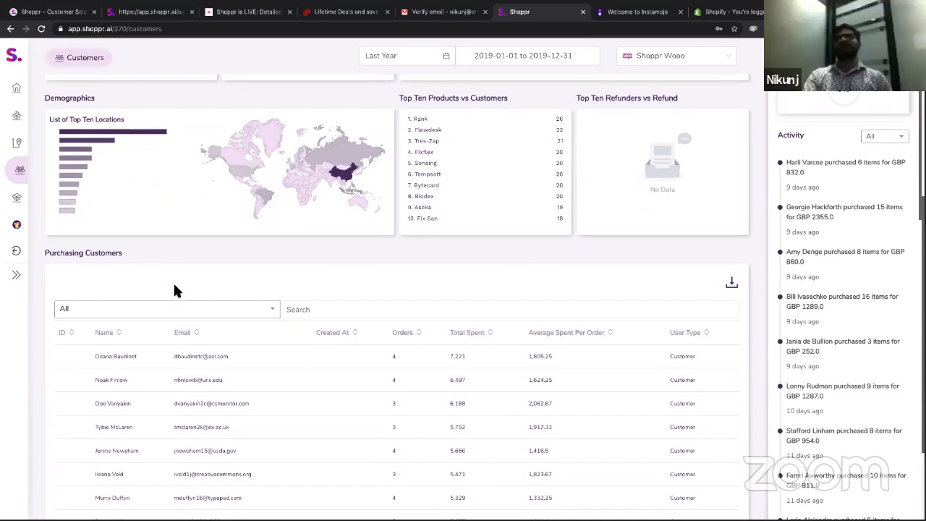
{"action": "scroll", "coordinate": [274, 397], "scroll_direction": "down", "scroll_amount": 4}
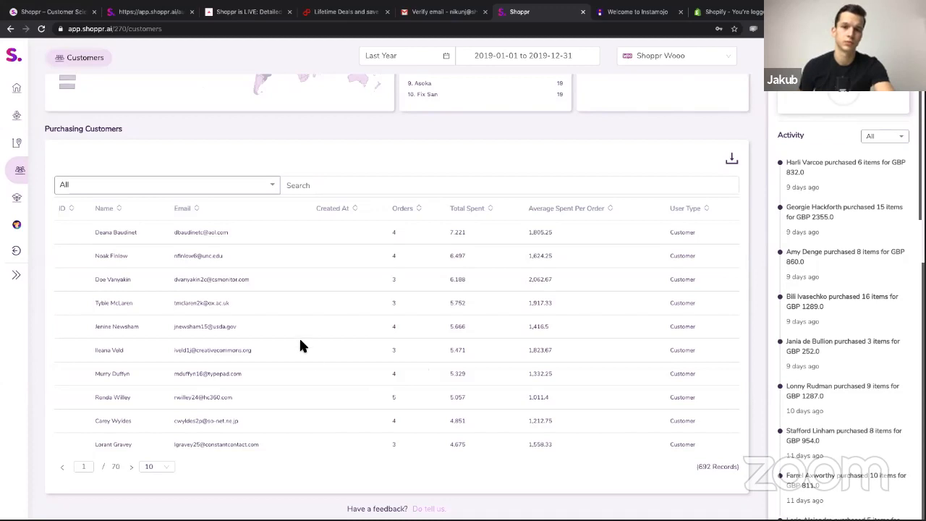
{"action": "scroll", "coordinate": [300, 345], "scroll_direction": "up", "scroll_amount": 1}
{"action": "scroll", "coordinate": [275, 382], "scroll_direction": "up", "scroll_amount": 10}
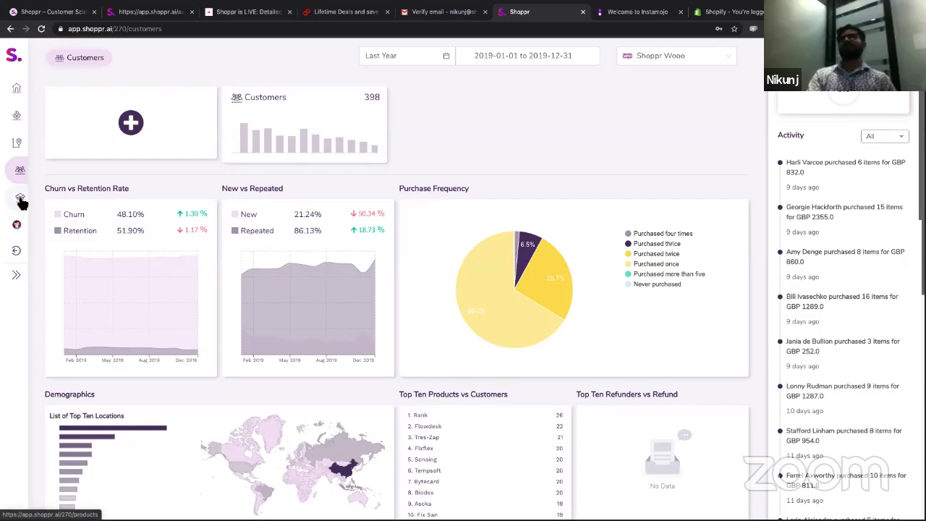
Create a Customers goal of 1,000 for This Year (366 days) and save it.
{"action": "left_click", "coordinate": [136, 126]}
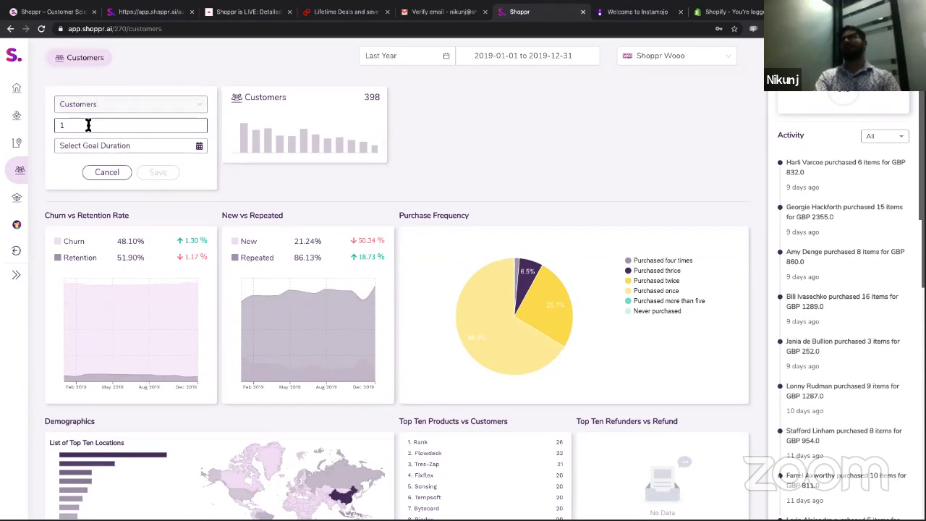
{"action": "type", "text": "000"}
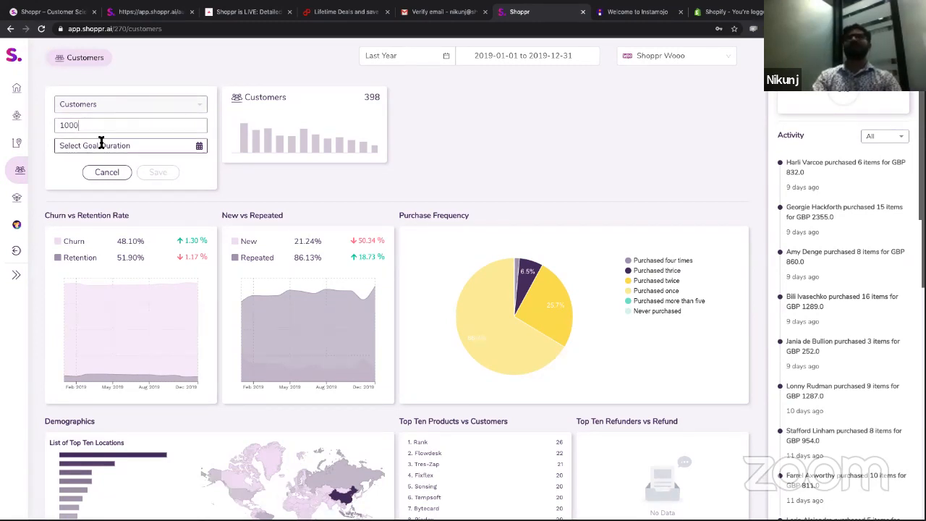
{"action": "left_click", "coordinate": [101, 145]}
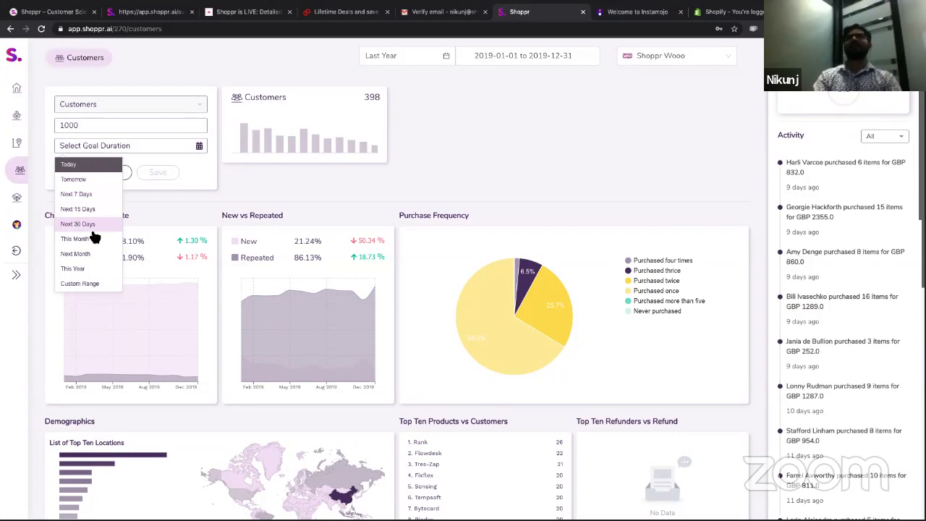
{"action": "left_click", "coordinate": [95, 269]}
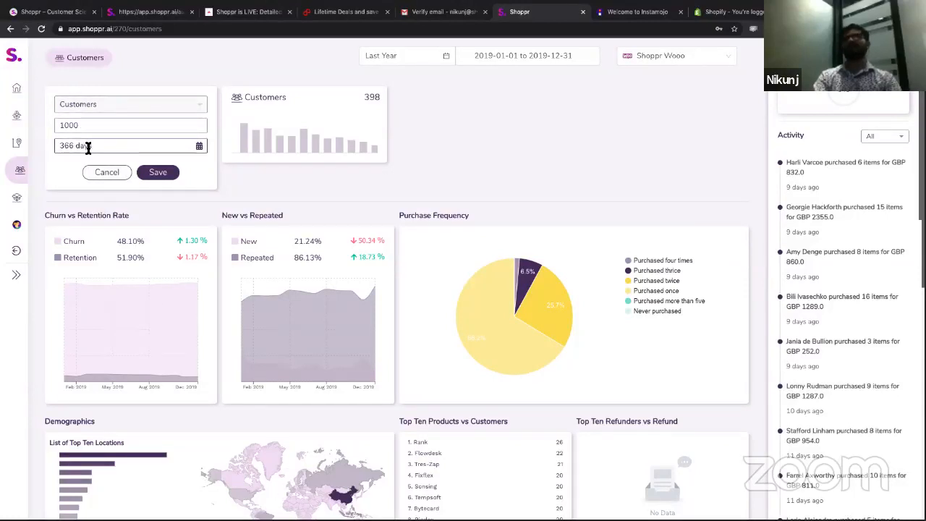
{"action": "left_click", "coordinate": [167, 176]}
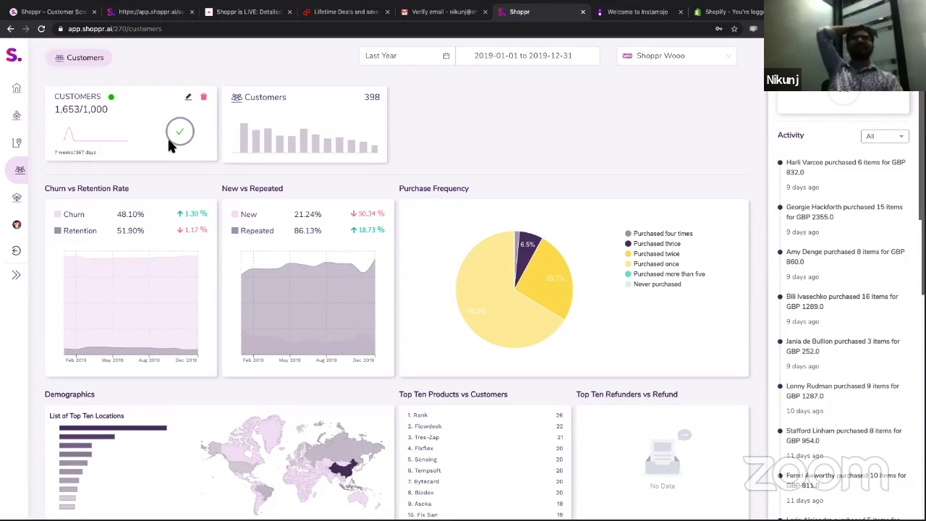
Raise the Customers goal target from 1,000 to 10,000 and save it.
{"action": "left_click", "coordinate": [188, 99]}
{"action": "left_click", "coordinate": [106, 128]}
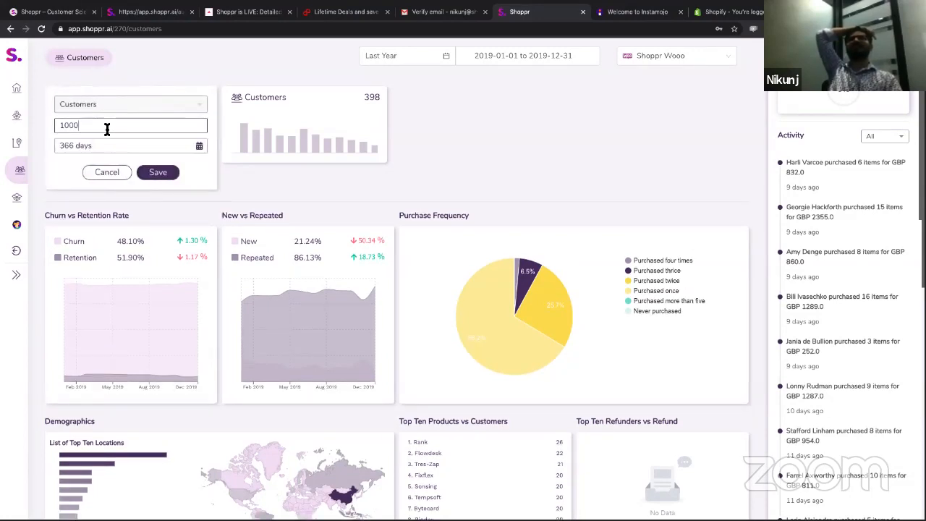
{"action": "type", "text": "0"}
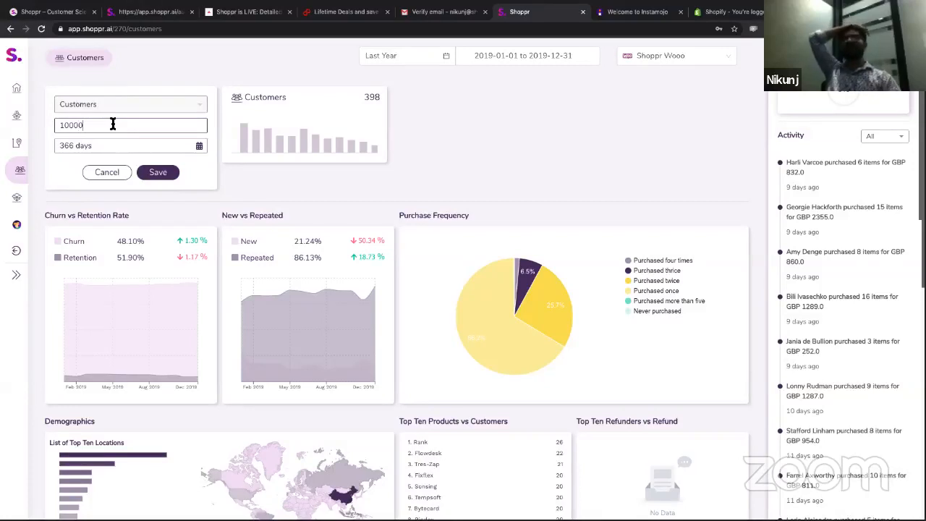
{"action": "left_click", "coordinate": [153, 173]}
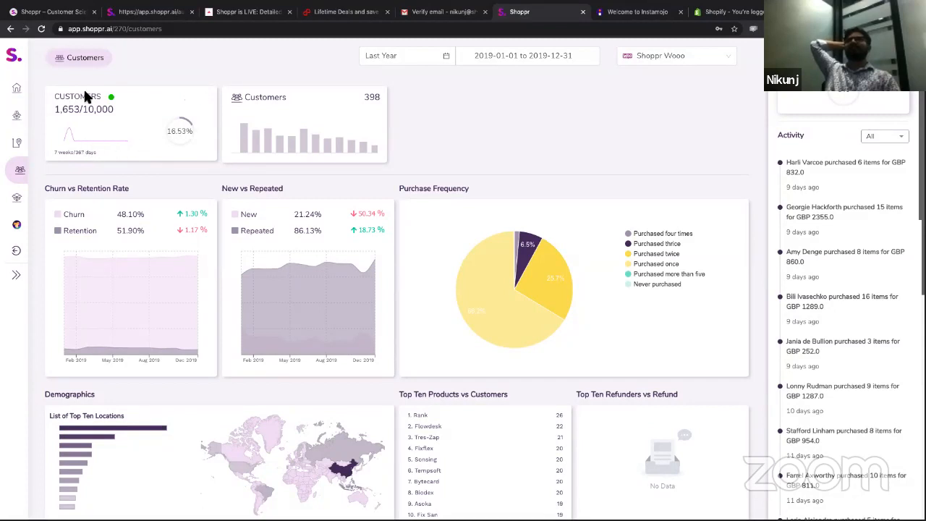
{"action": "scroll", "coordinate": [258, 244], "scroll_direction": "down", "scroll_amount": 1}
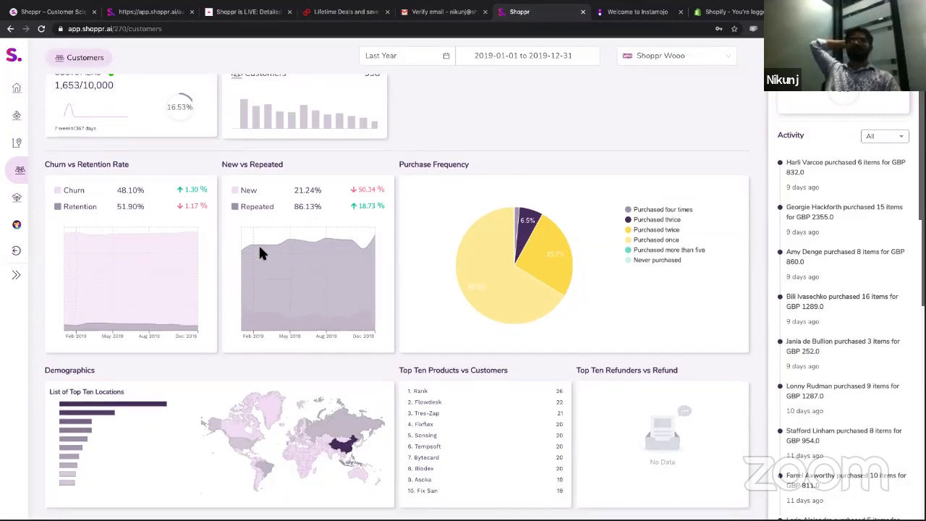
Open the Products dashboard and inspect its 2019 price-range chart for Shoppr Wooo.
{"action": "scroll", "coordinate": [167, 245], "scroll_direction": "up", "scroll_amount": 1}
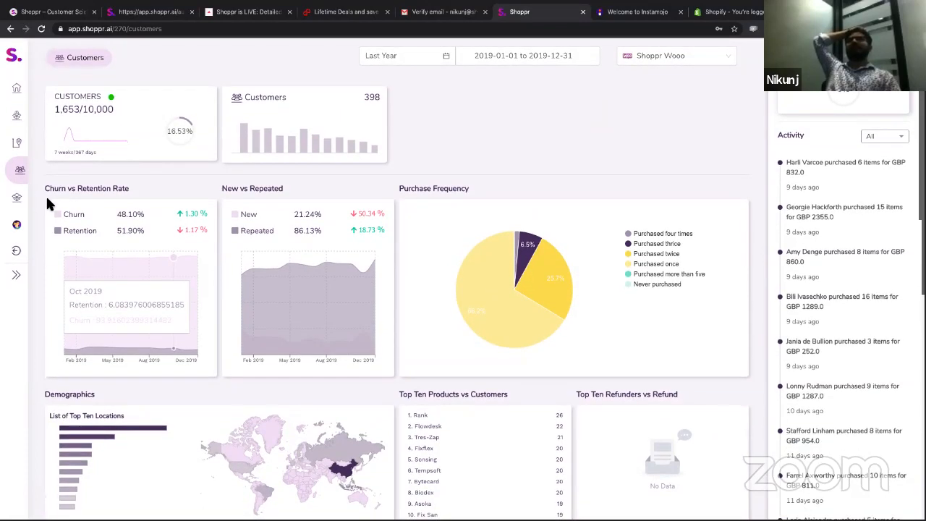
{"action": "left_click", "coordinate": [19, 200]}
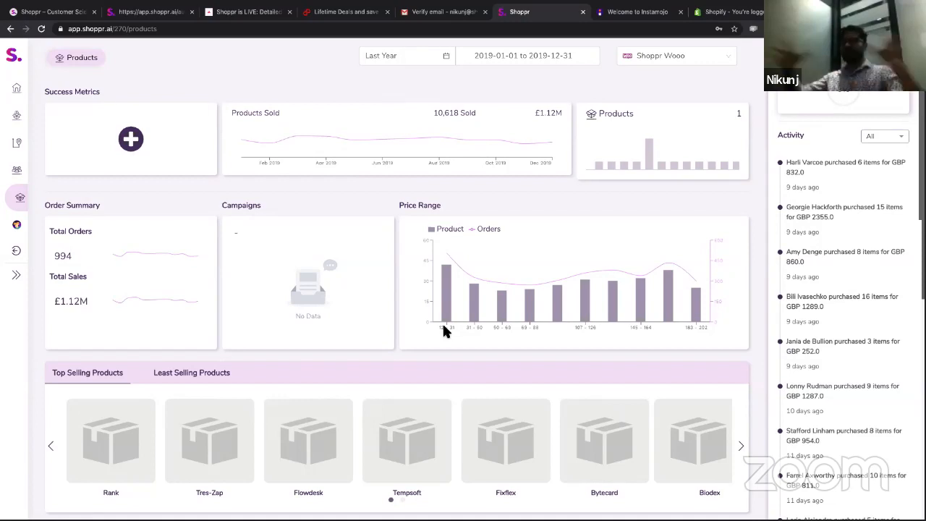
{"action": "mouse_move", "coordinate": [441, 269]}
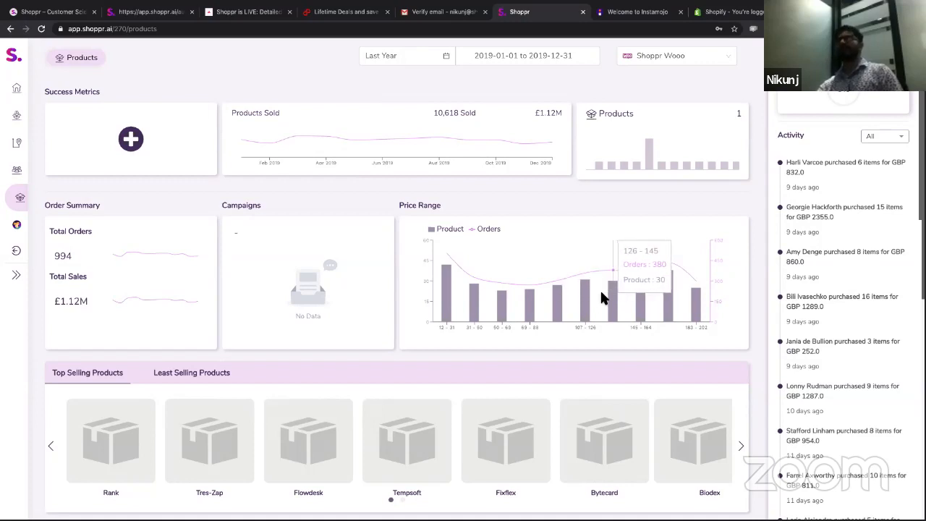
Page past the top sellers, then switch the carousel to Least Selling Products and page through them.
{"action": "scroll", "coordinate": [535, 308], "scroll_direction": "down", "scroll_amount": 1}
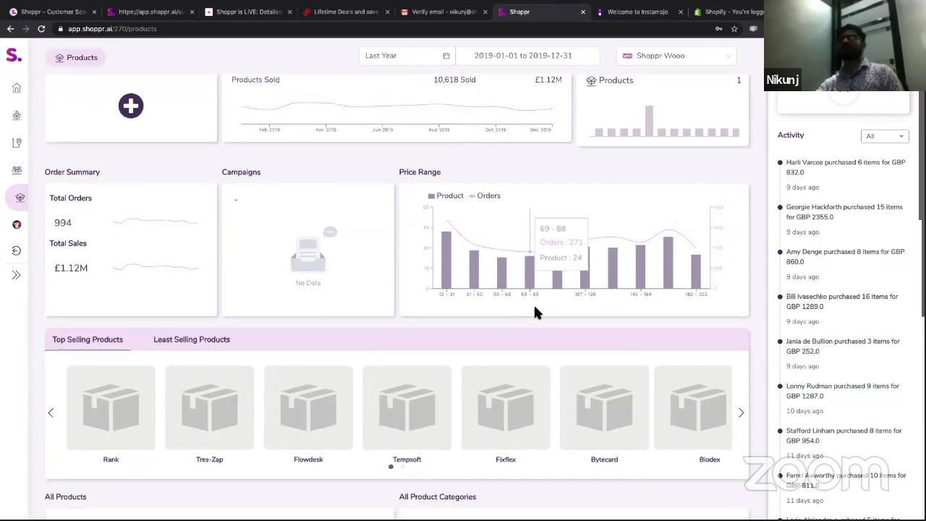
{"action": "scroll", "coordinate": [499, 289], "scroll_direction": "down", "scroll_amount": 2}
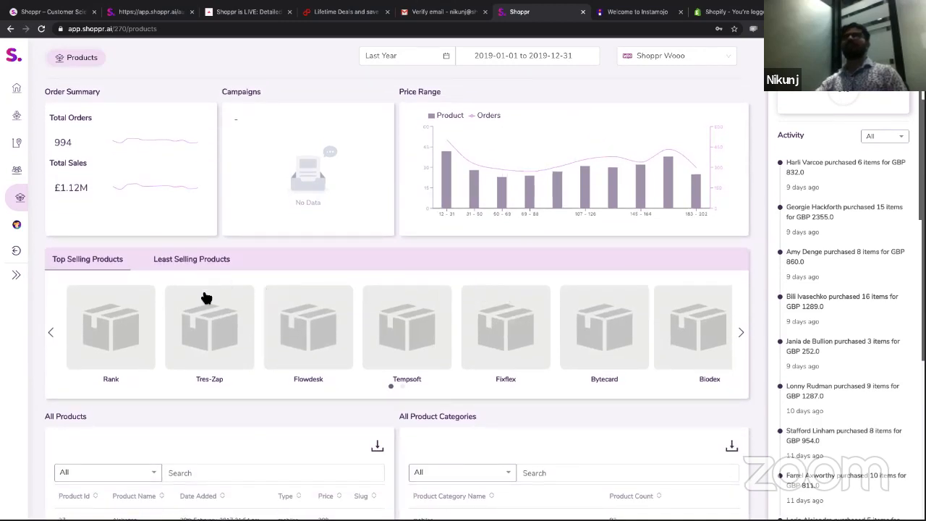
{"action": "scroll", "coordinate": [207, 304], "scroll_direction": "down", "scroll_amount": 1}
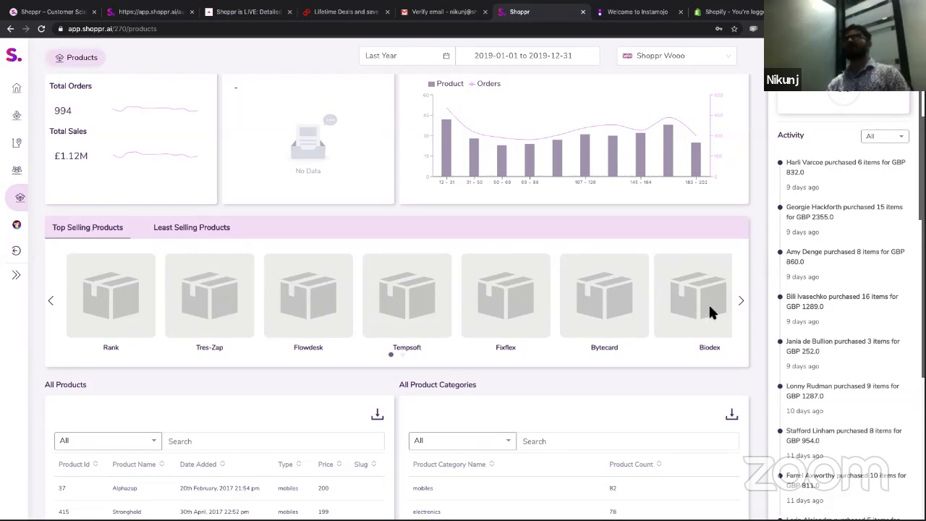
{"action": "left_click", "coordinate": [741, 301]}
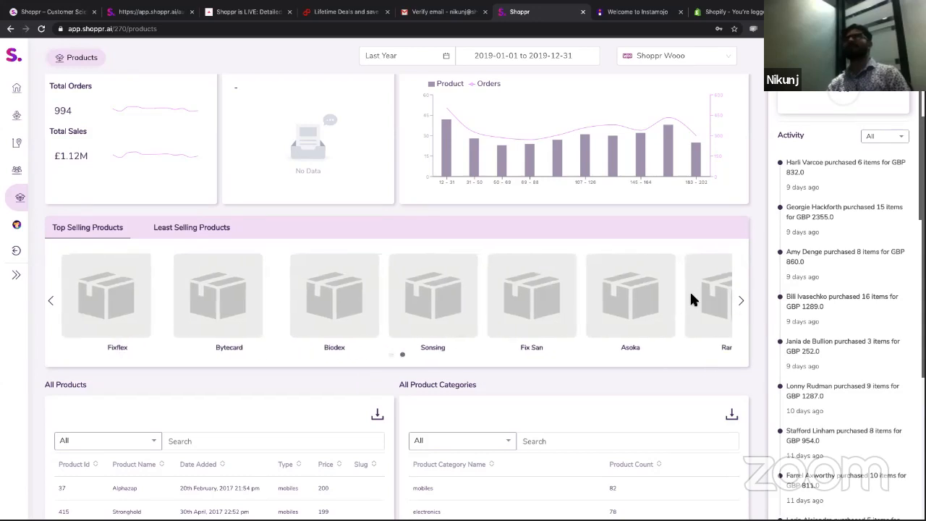
{"action": "left_click", "coordinate": [209, 233]}
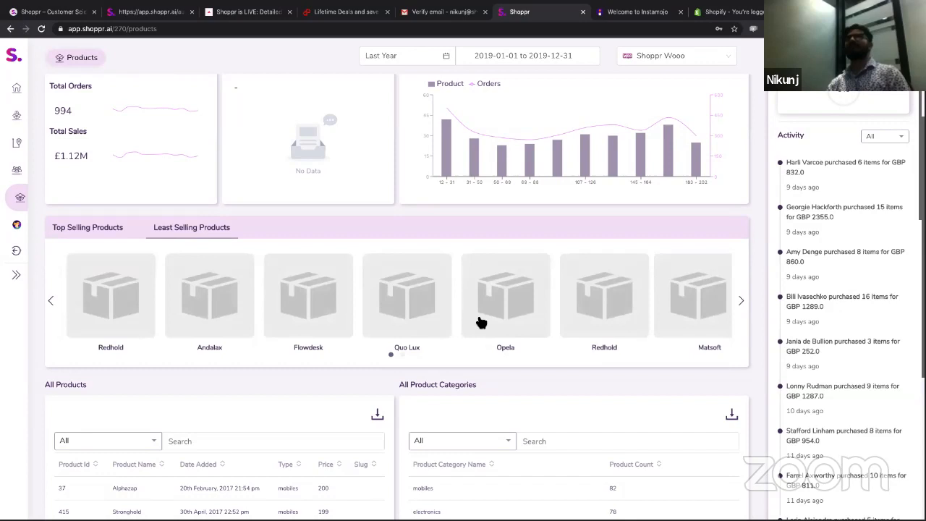
{"action": "left_click", "coordinate": [739, 304]}
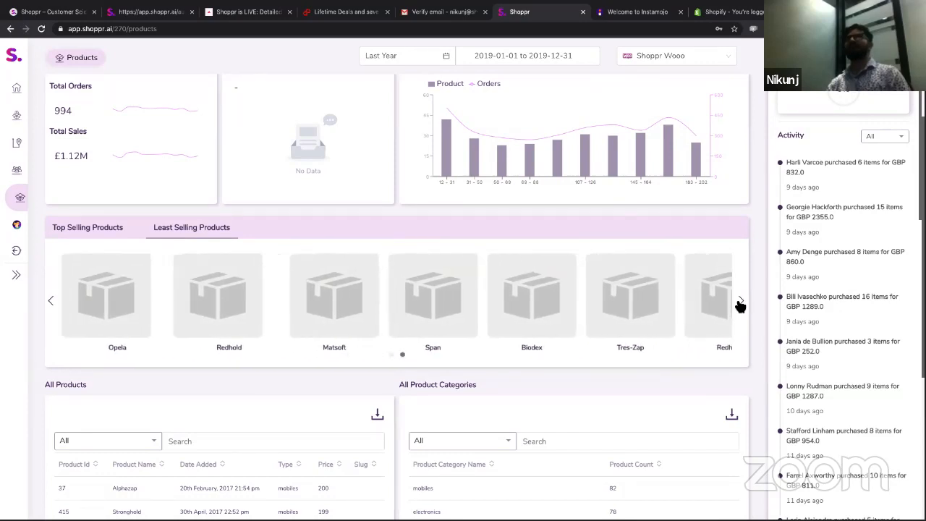
{"action": "scroll", "coordinate": [528, 357], "scroll_direction": "down", "scroll_amount": 3}
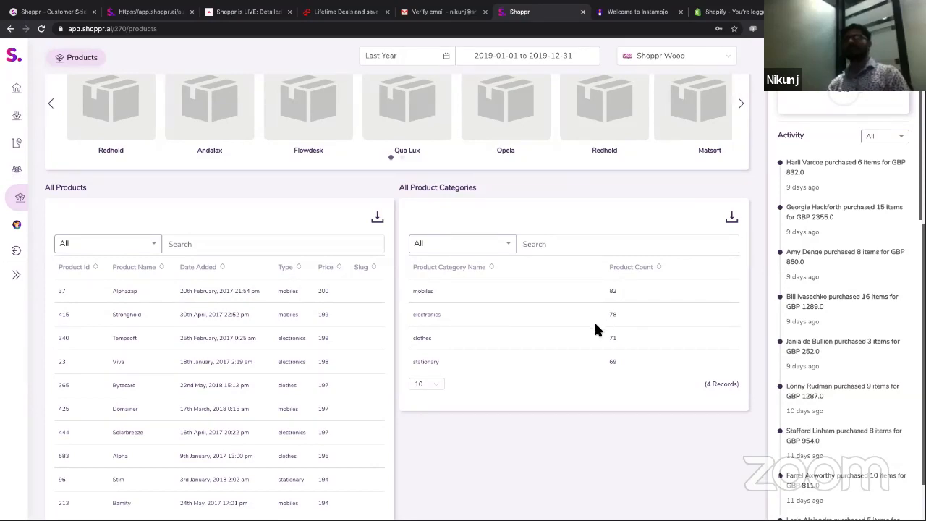
{"action": "scroll", "coordinate": [601, 334], "scroll_direction": "down", "scroll_amount": 1}
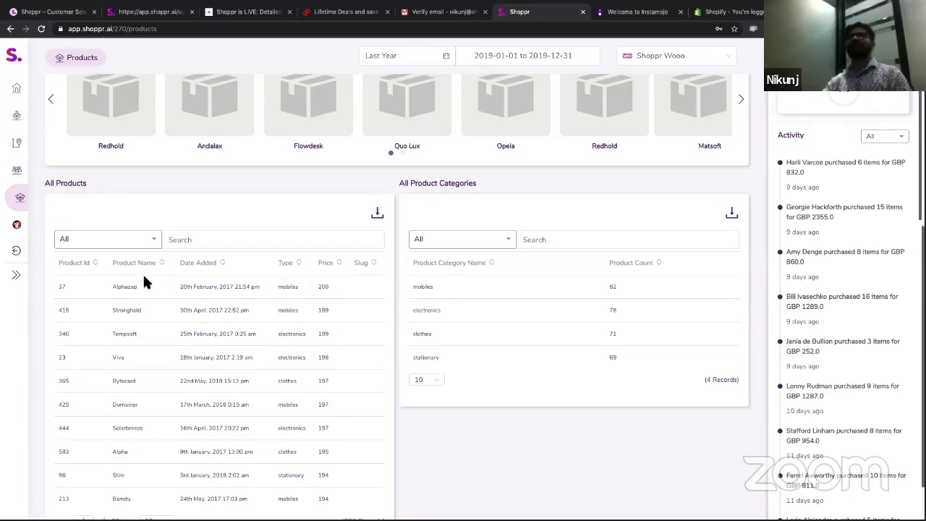
{"action": "scroll", "coordinate": [171, 320], "scroll_direction": "down", "scroll_amount": 1}
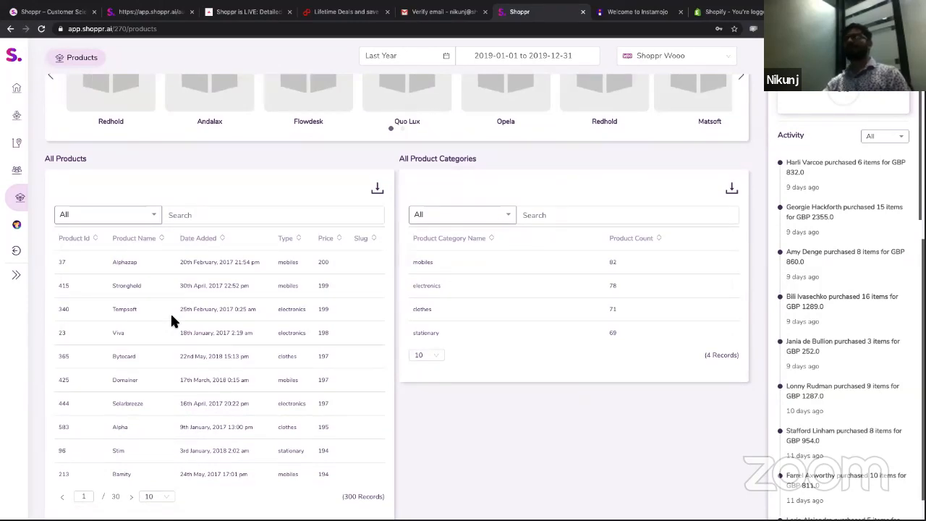
{"action": "left_click", "coordinate": [377, 189]}
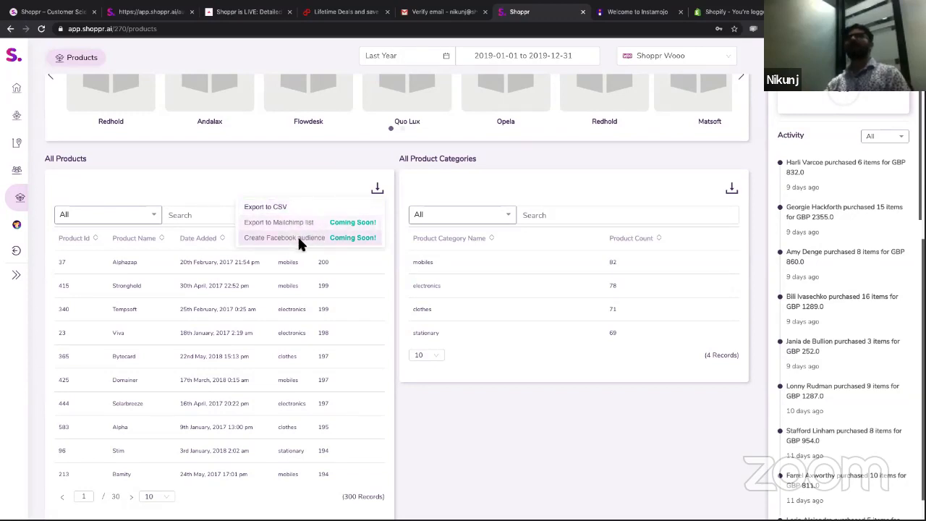
{"action": "left_click", "coordinate": [322, 186]}
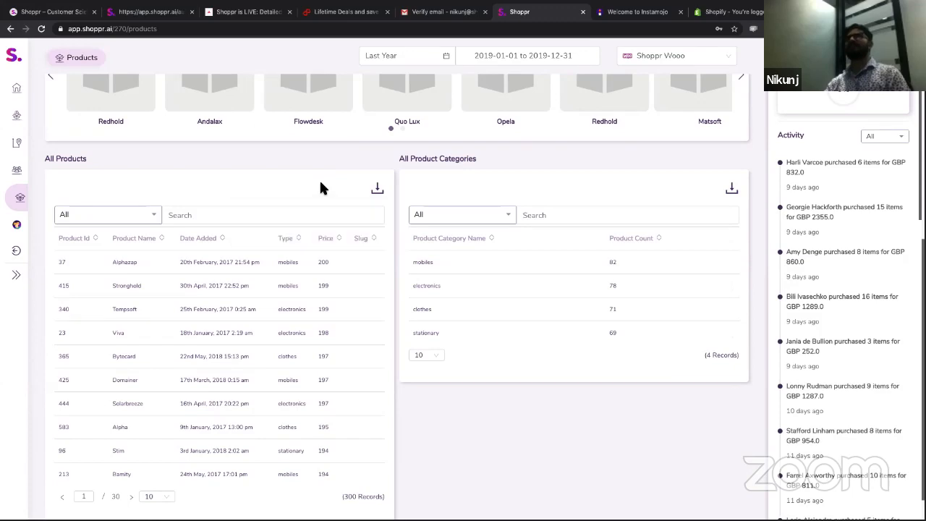
{"action": "scroll", "coordinate": [309, 234], "scroll_direction": "up", "scroll_amount": 5}
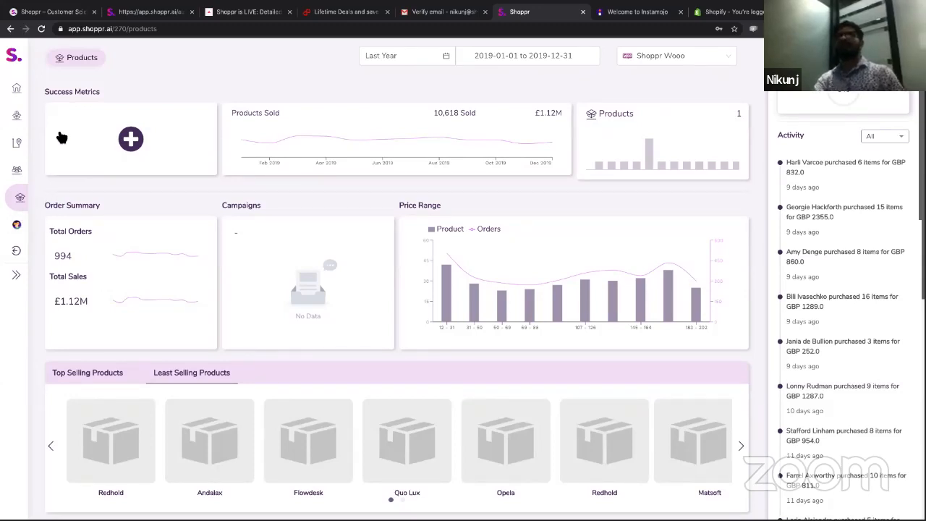
Add a Facebook Ads channel to the WooCommerce shop from the profile page.
{"action": "left_click", "coordinate": [21, 227]}
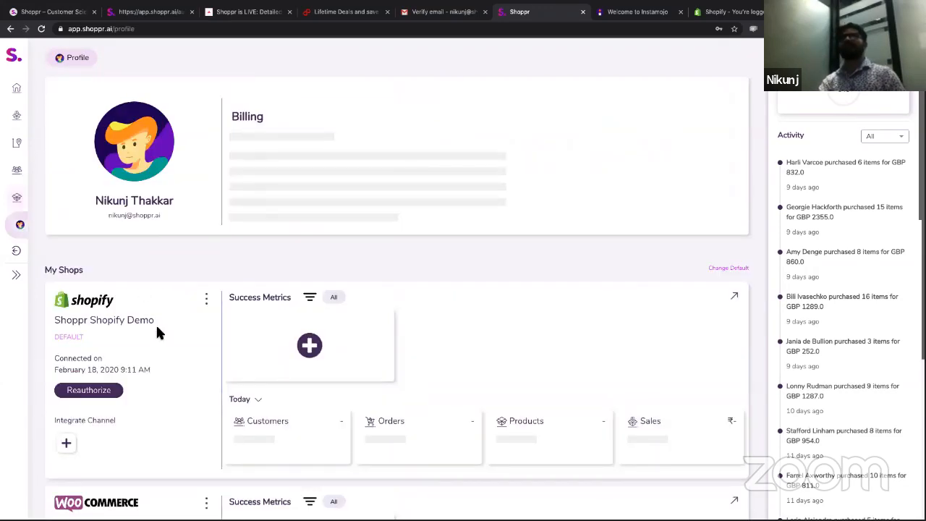
{"action": "scroll", "coordinate": [143, 369], "scroll_direction": "down", "scroll_amount": 2}
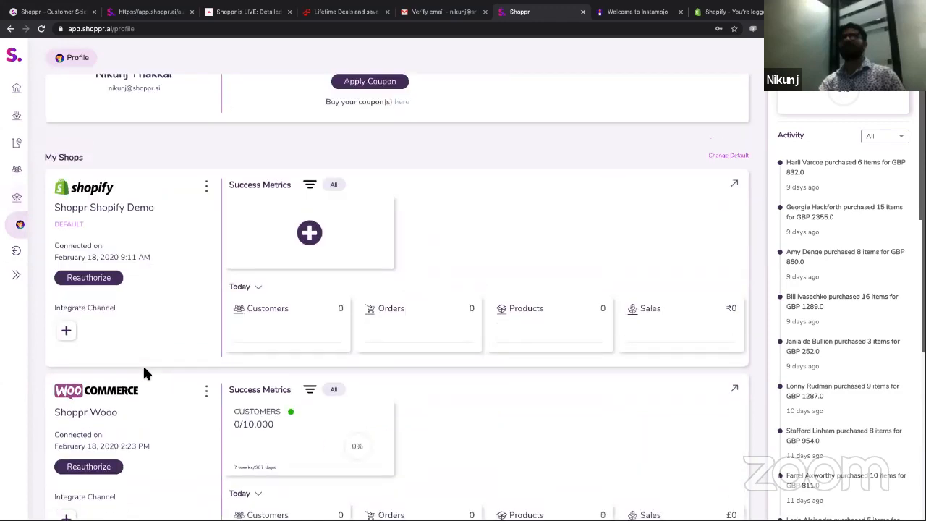
{"action": "scroll", "coordinate": [134, 331], "scroll_direction": "down", "scroll_amount": 2}
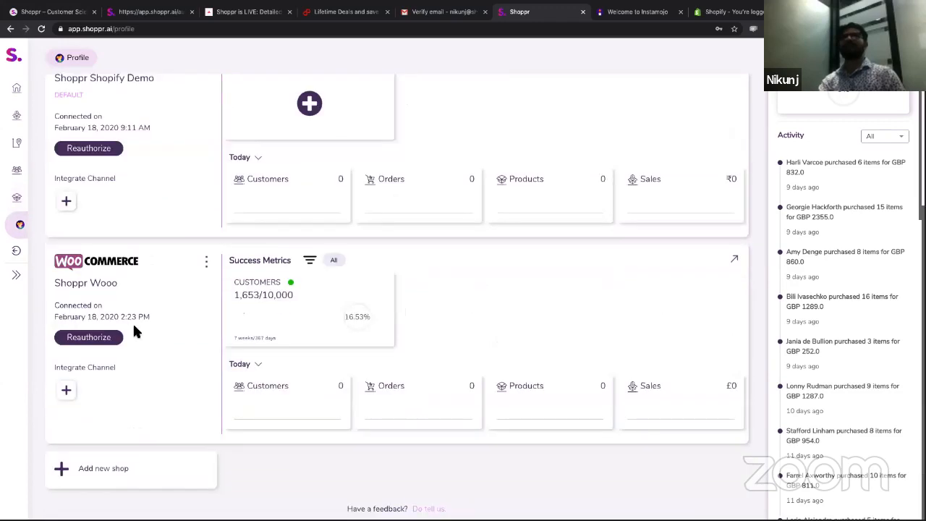
{"action": "left_click", "coordinate": [67, 391]}
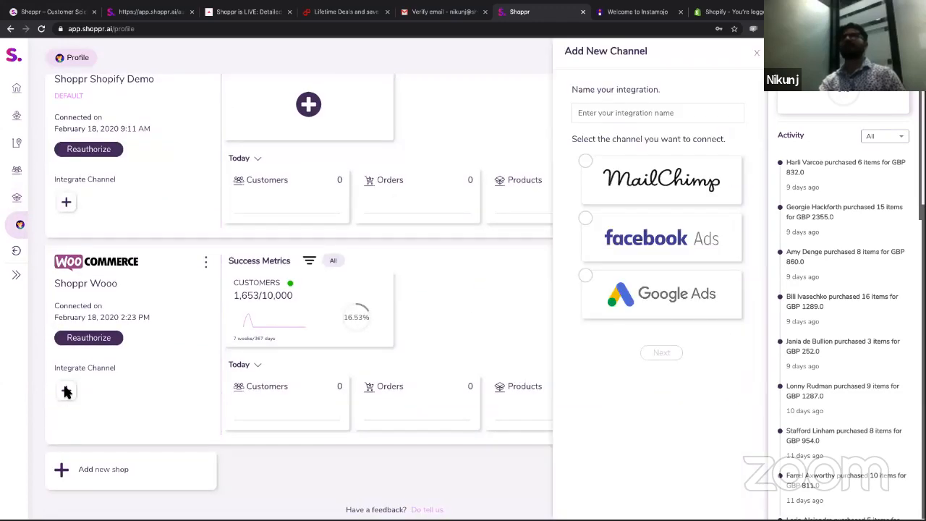
{"action": "left_click", "coordinate": [657, 243]}
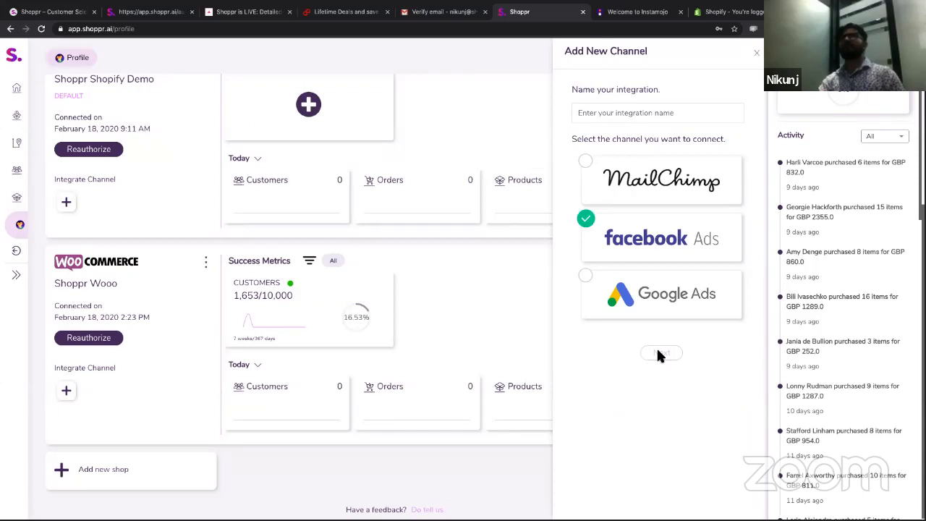
Name the integration 'Facebook Ads' and proceed to the Facebook sign-in.
{"action": "left_click", "coordinate": [617, 115]}
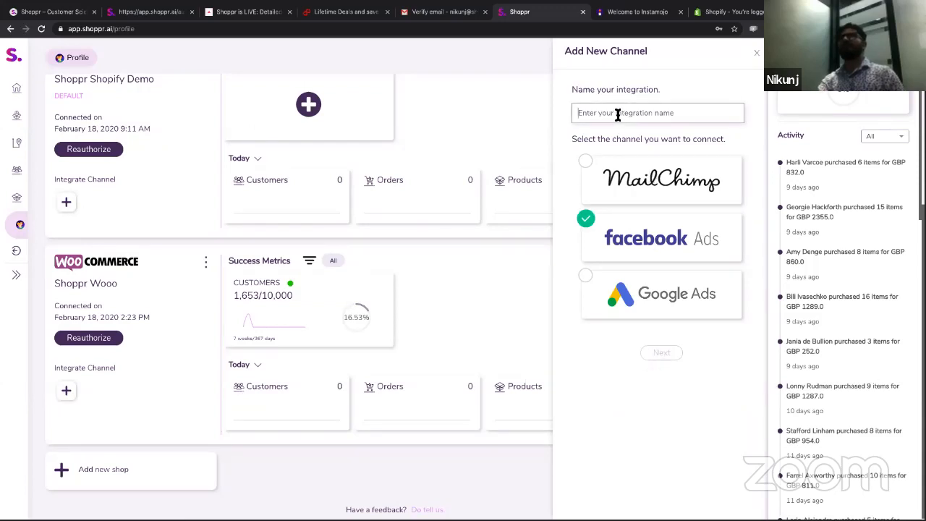
{"action": "type", "text": "F"}
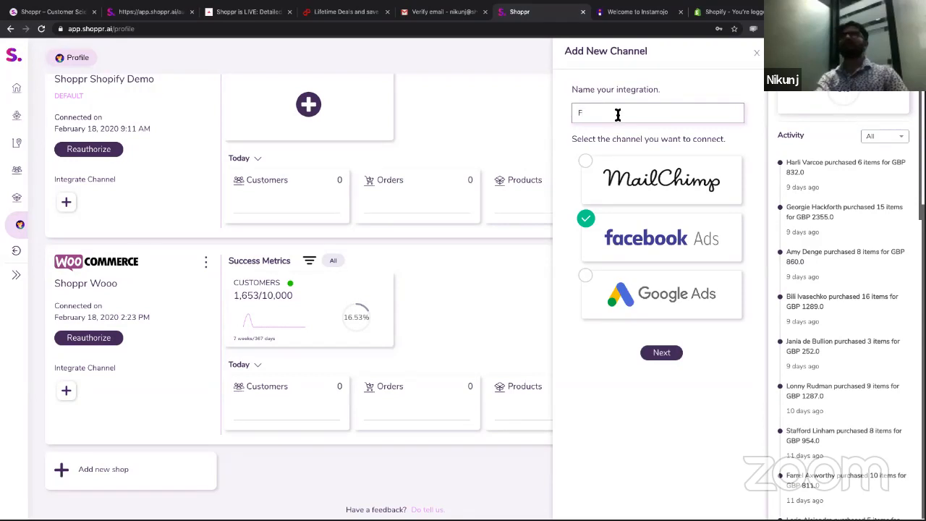
{"action": "type", "text": "acebook"}
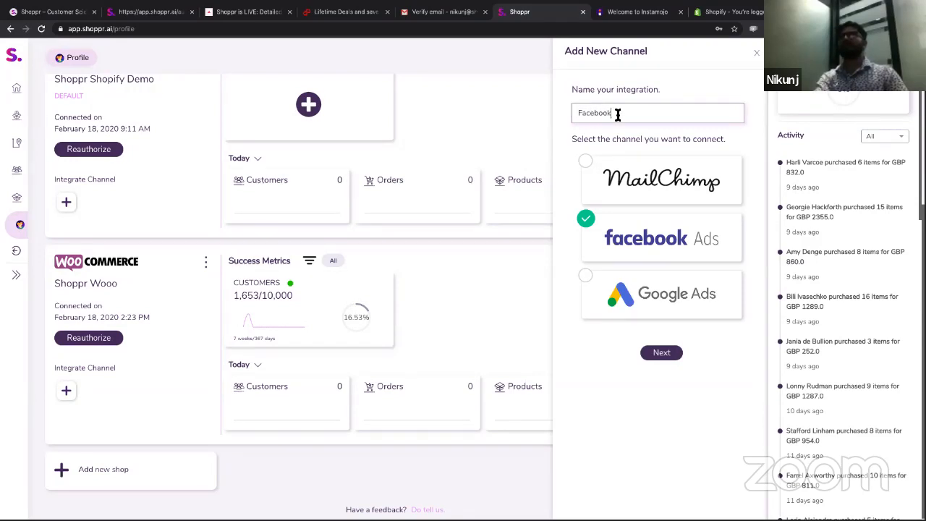
{"action": "type", "text": " Ads"}
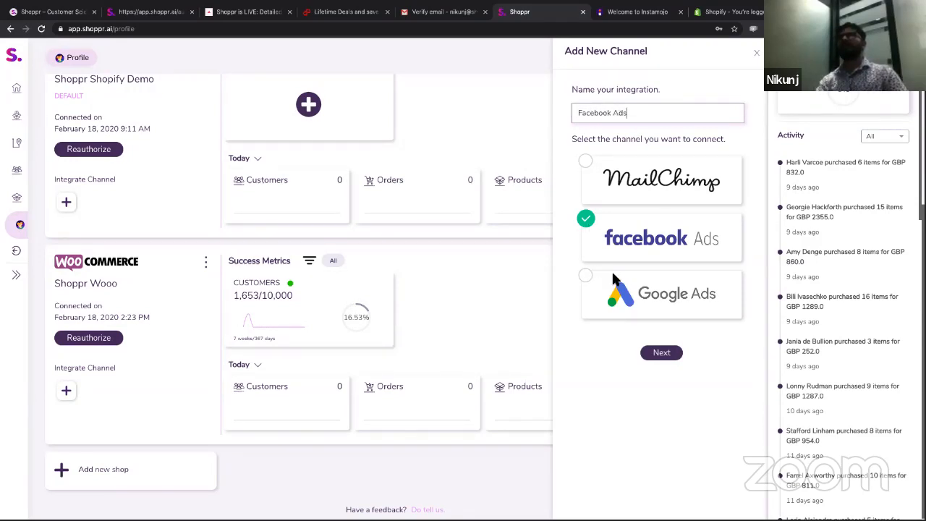
{"action": "left_click", "coordinate": [663, 355]}
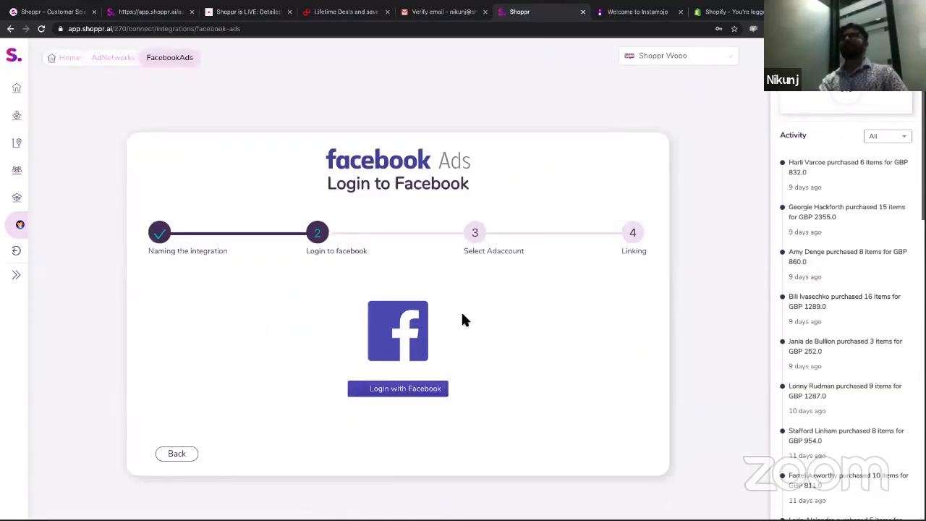
{"action": "left_click", "coordinate": [403, 390]}
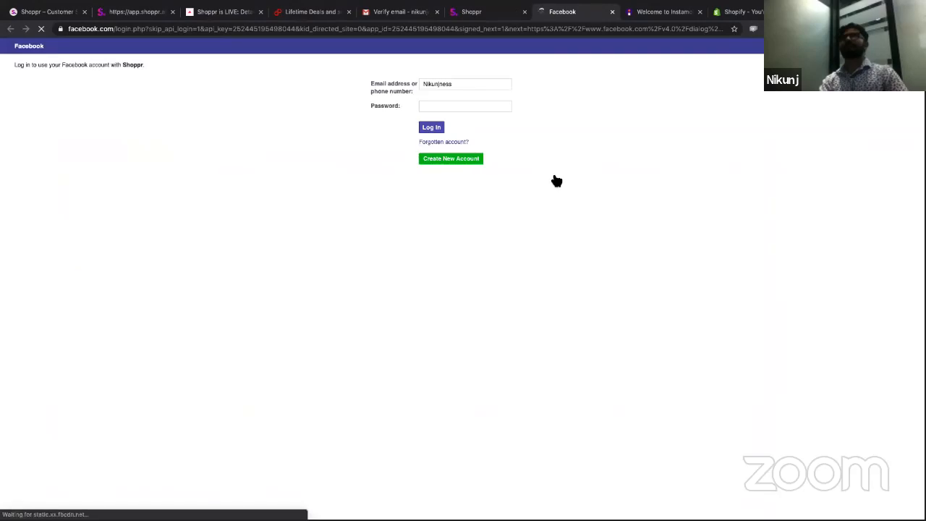
Log in to Facebook with the account password and continue as the linked user.
{"action": "left_click", "coordinate": [452, 105]}
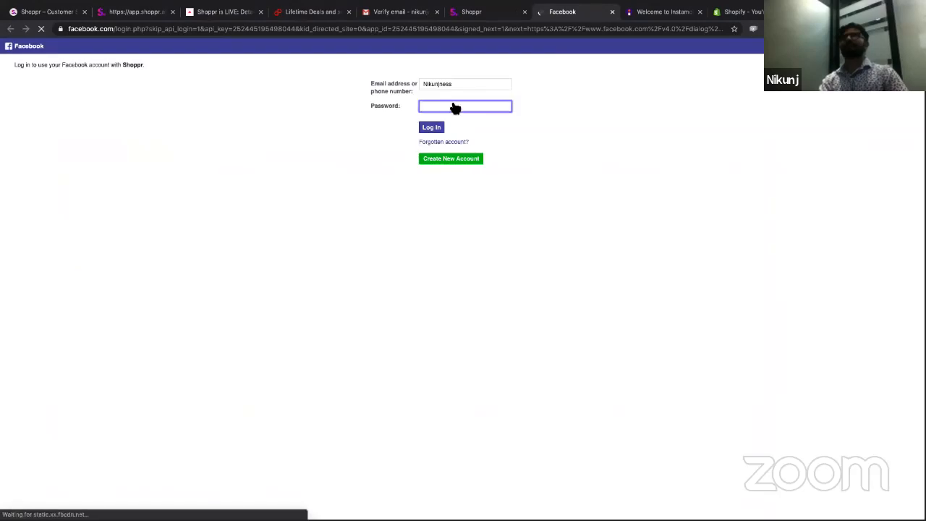
{"action": "type", "text": "•"}
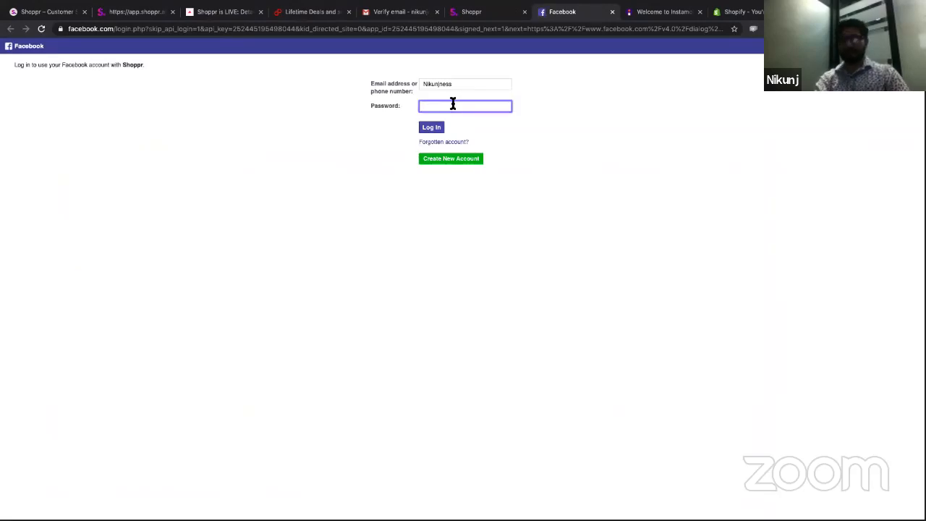
{"action": "type", "text": "••••••"}
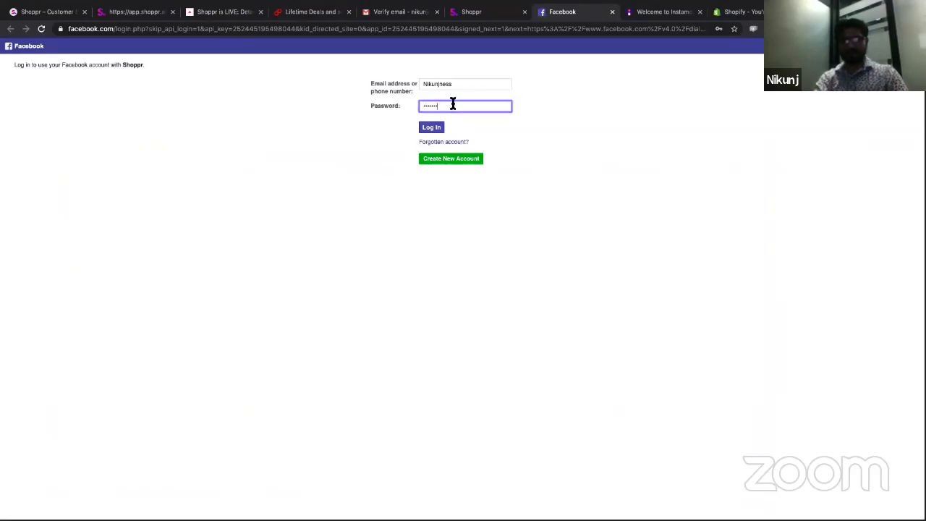
{"action": "type", "text": "••"}
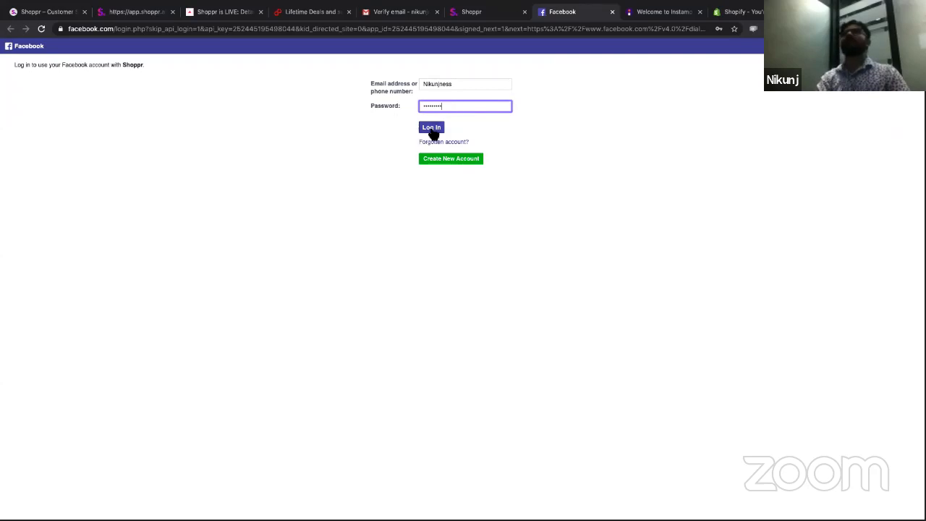
{"action": "left_click", "coordinate": [431, 128]}
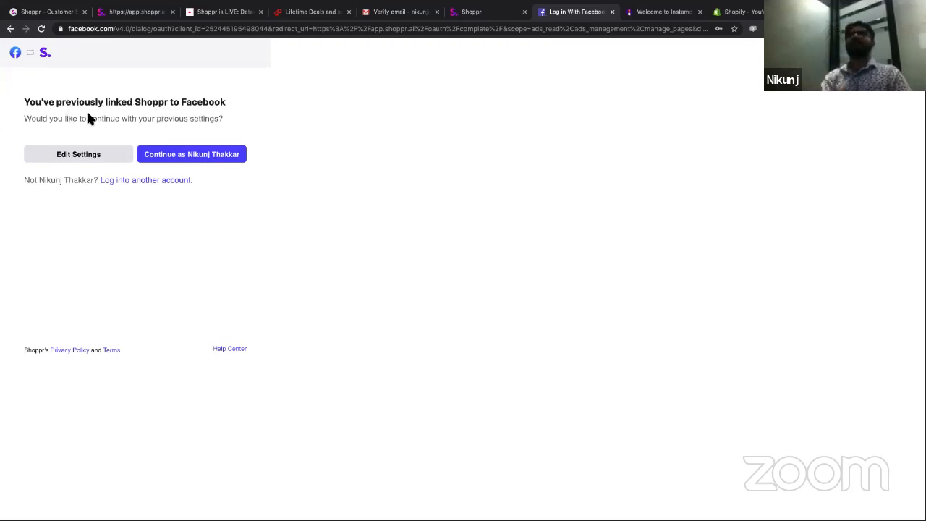
{"action": "left_click", "coordinate": [199, 160]}
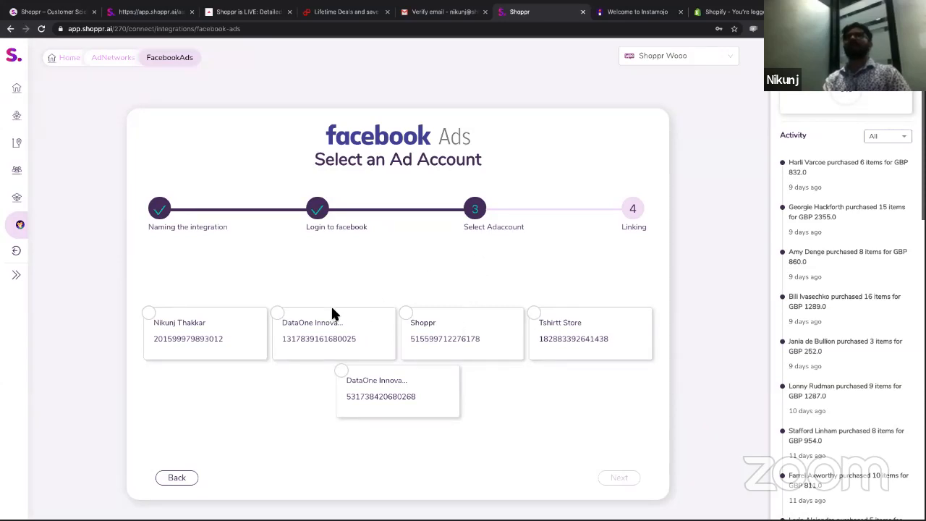
Select the Shoppr ad account and connect it to the WooCommerce store.
{"action": "left_click", "coordinate": [454, 333]}
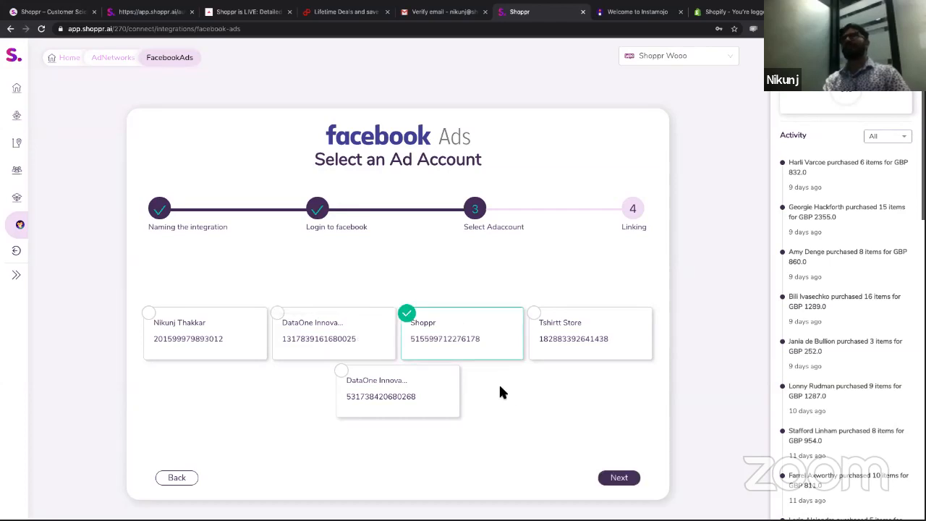
{"action": "left_click", "coordinate": [619, 479]}
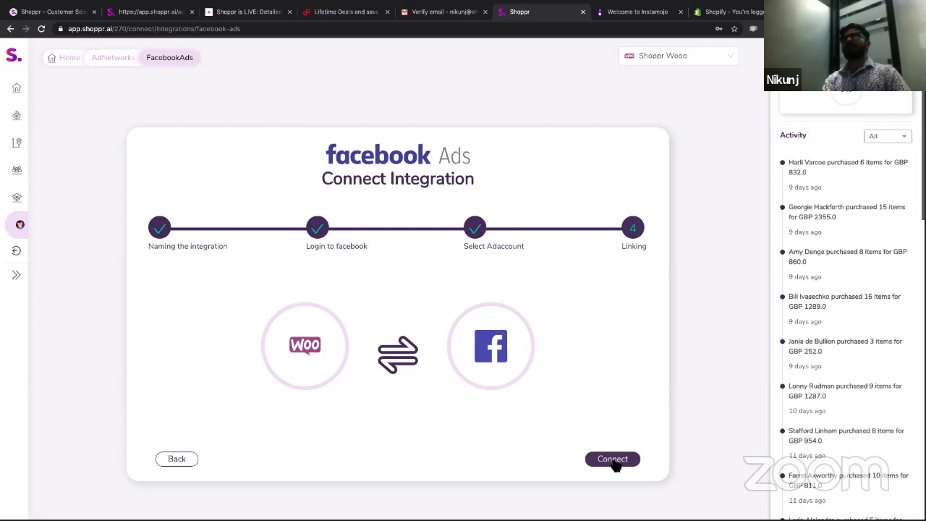
{"action": "left_click", "coordinate": [613, 461]}
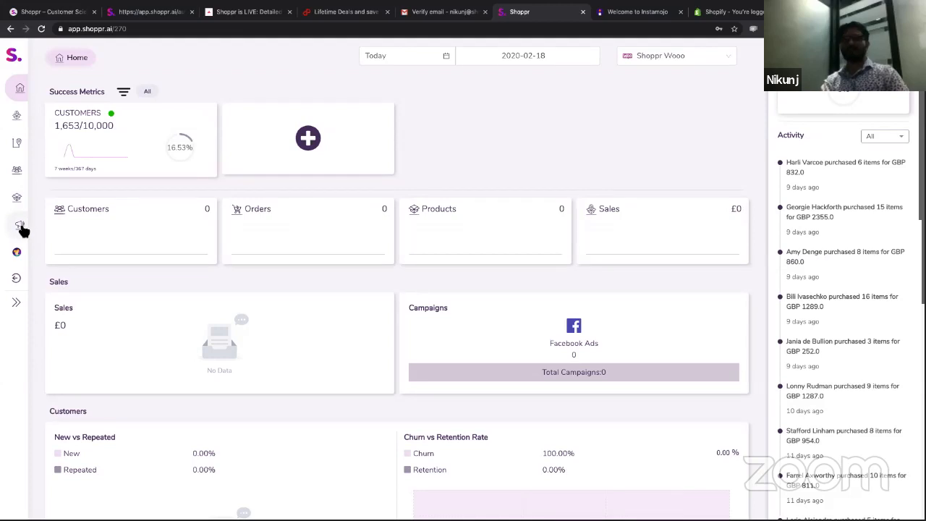
View the four paused Facebook Ads campaigns, then return to the Profile page.
{"action": "left_click", "coordinate": [22, 229]}
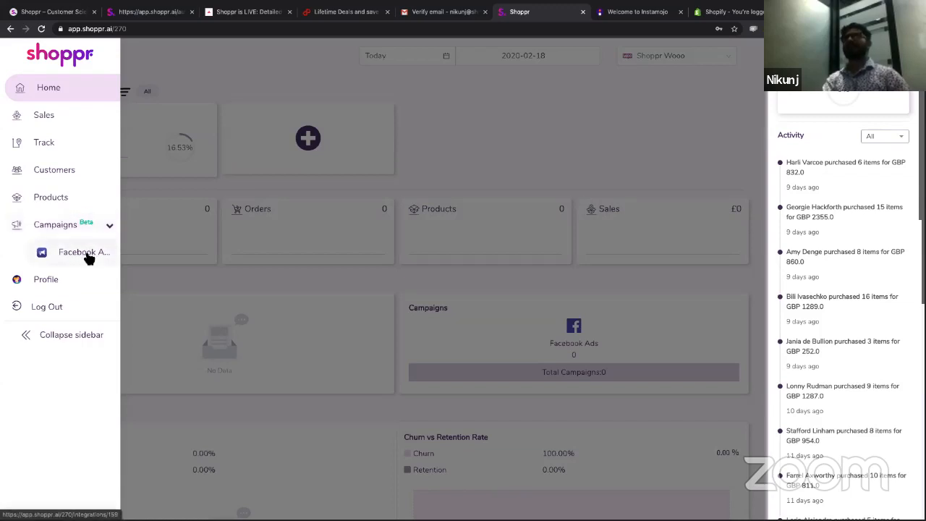
{"action": "left_click", "coordinate": [84, 253]}
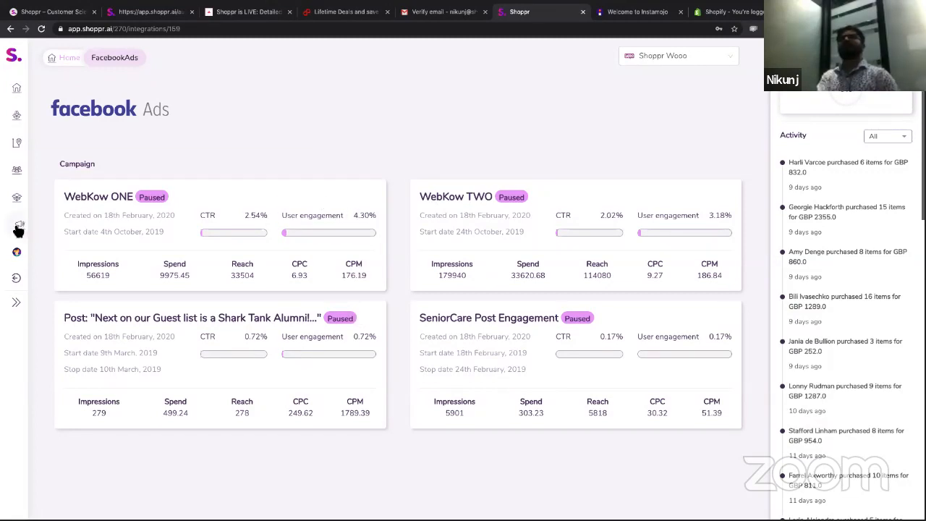
{"action": "left_click", "coordinate": [22, 254]}
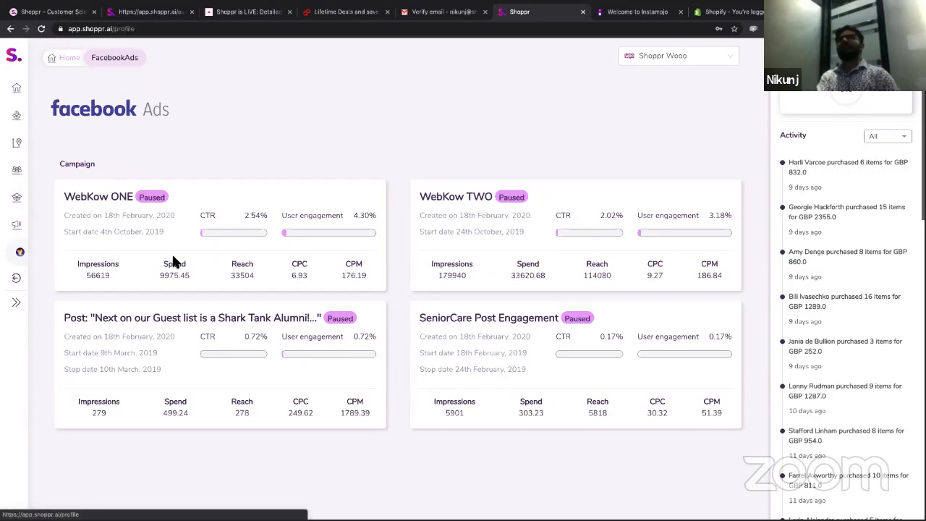
Add a Google Ads channel named 'Google Ads' to Shoppr Wooo and begin Google login.
{"action": "scroll", "coordinate": [134, 347], "scroll_direction": "down", "scroll_amount": 3}
{"action": "scroll", "coordinate": [134, 347], "scroll_direction": "down", "scroll_amount": 1}
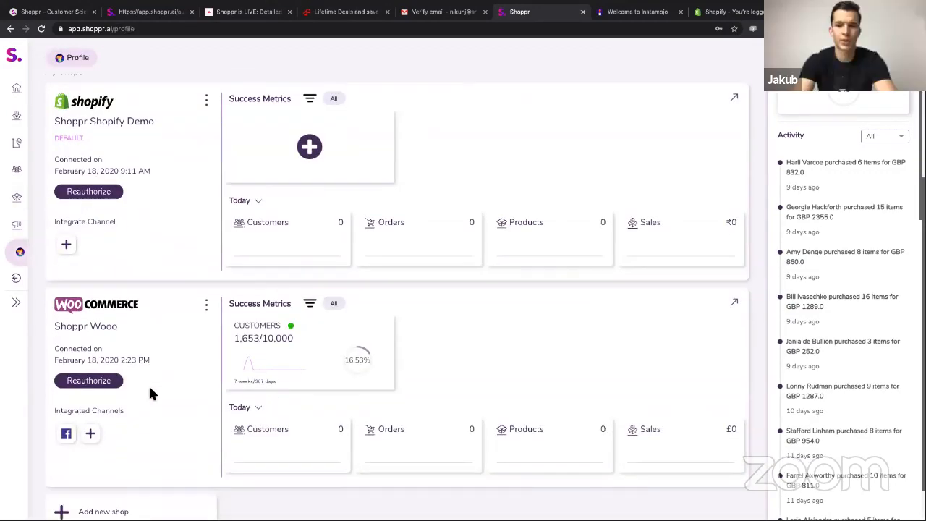
{"action": "left_click", "coordinate": [90, 433]}
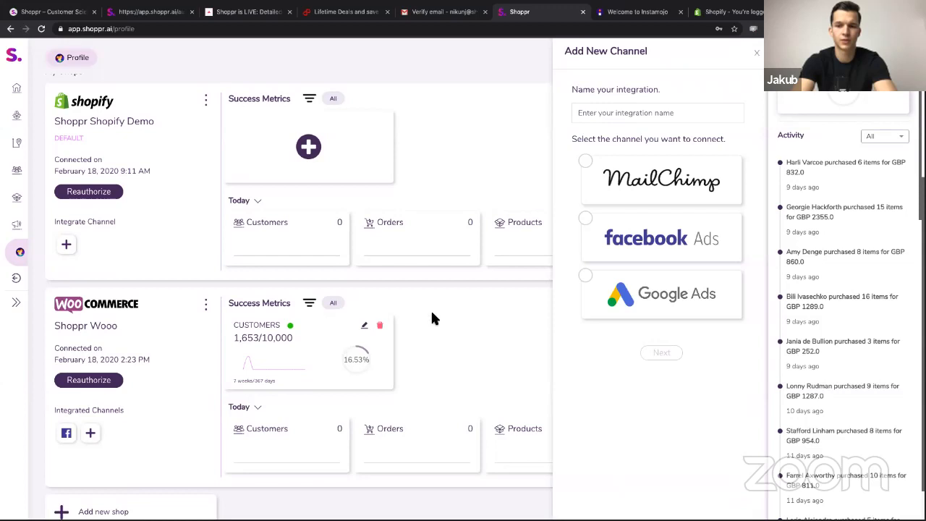
{"action": "left_click", "coordinate": [671, 299]}
{"action": "left_click", "coordinate": [623, 115]}
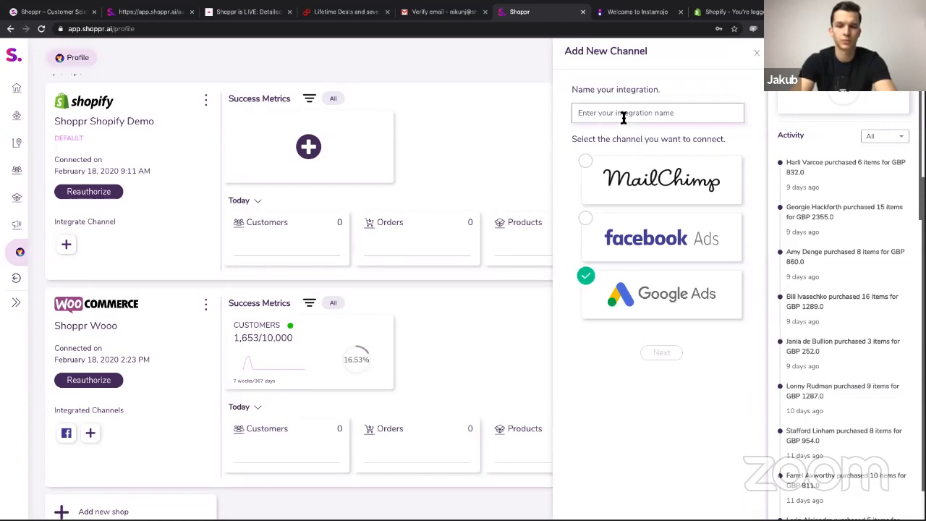
{"action": "type", "text": "Google Ads"}
{"action": "left_click", "coordinate": [662, 356]}
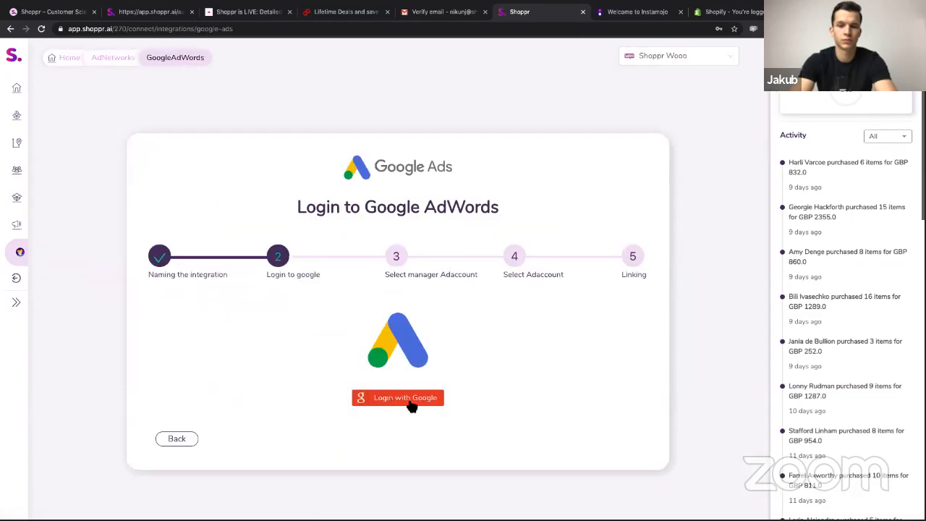
{"action": "left_click", "coordinate": [409, 403]}
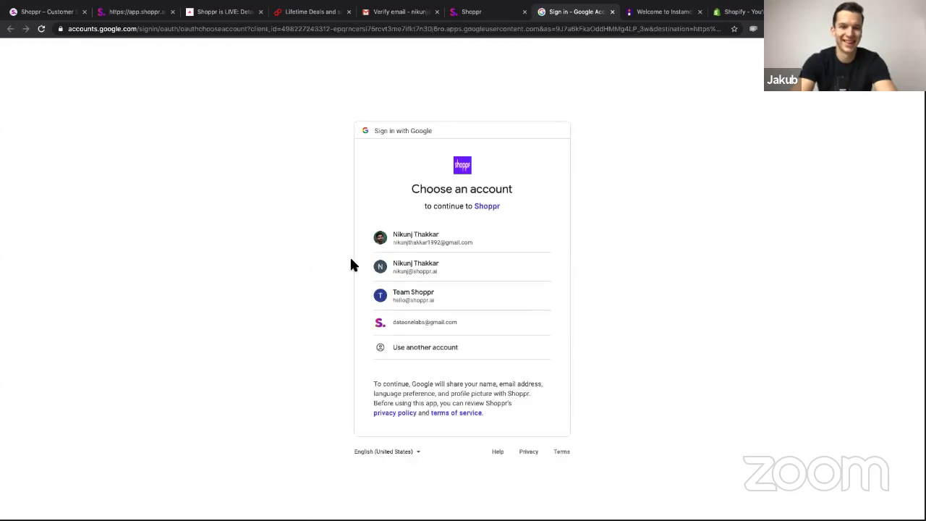
Choose the Google account to sign in with.
{"action": "left_click", "coordinate": [460, 326]}
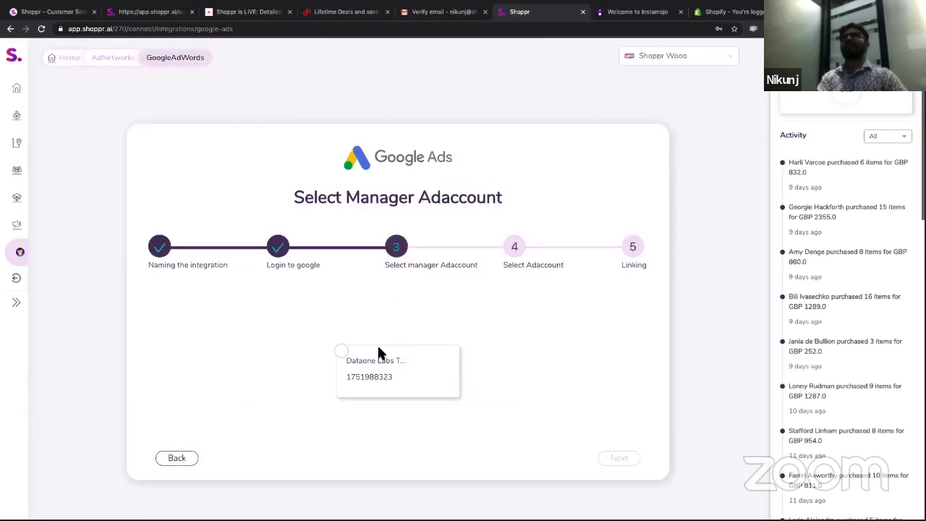
Connect Google Ads using the only manager account and the Shoppr Ads ad account.
{"action": "left_click", "coordinate": [391, 376]}
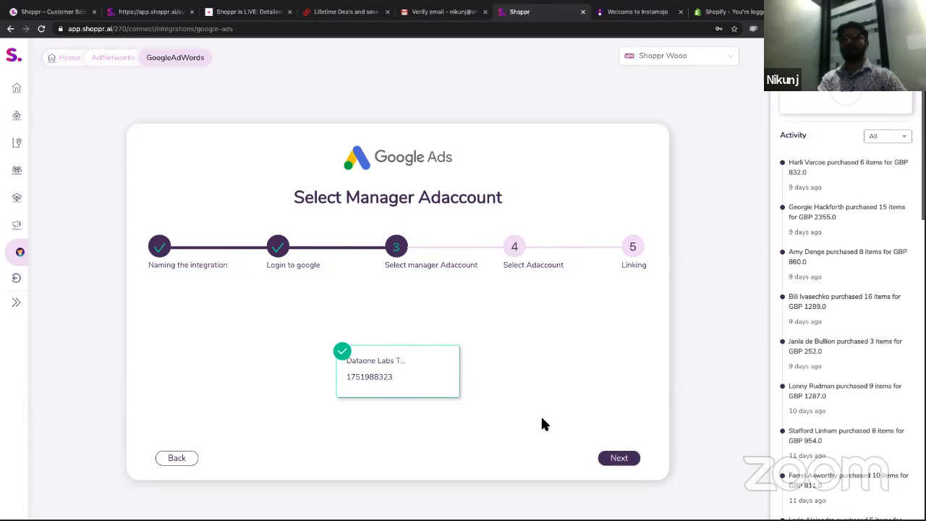
{"action": "left_click", "coordinate": [619, 461]}
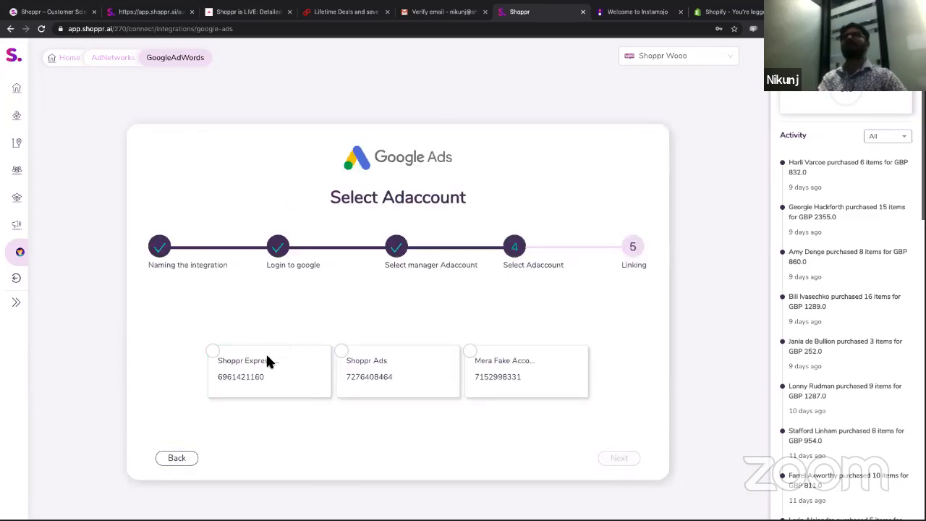
{"action": "left_click", "coordinate": [278, 369]}
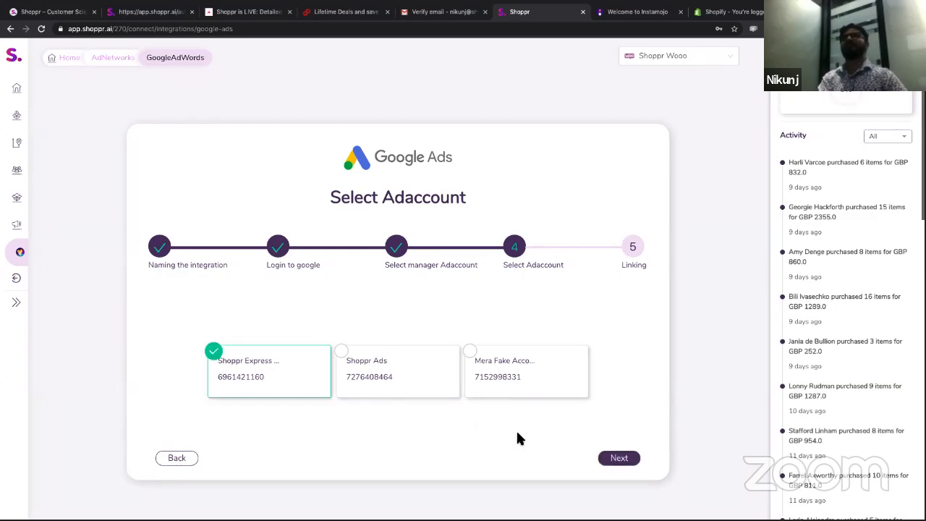
{"action": "left_click", "coordinate": [498, 371]}
{"action": "left_click", "coordinate": [410, 382]}
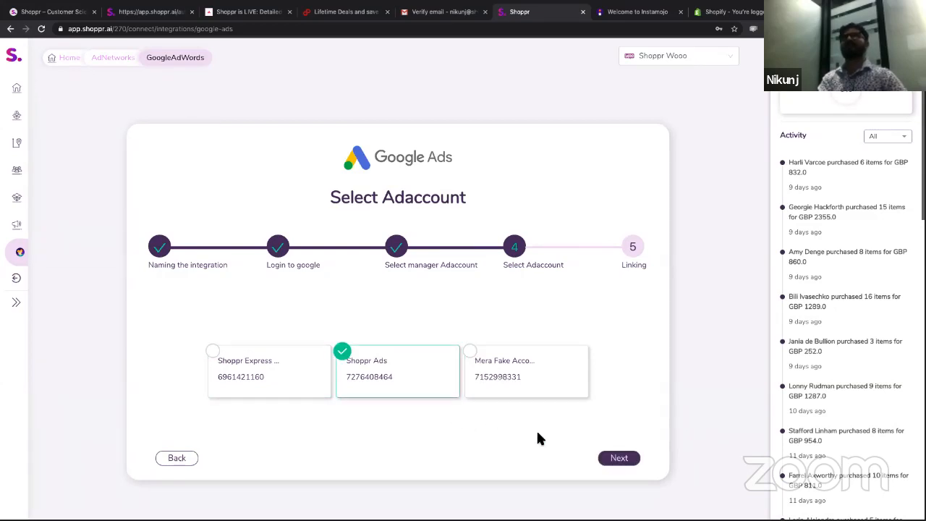
{"action": "left_click", "coordinate": [624, 461]}
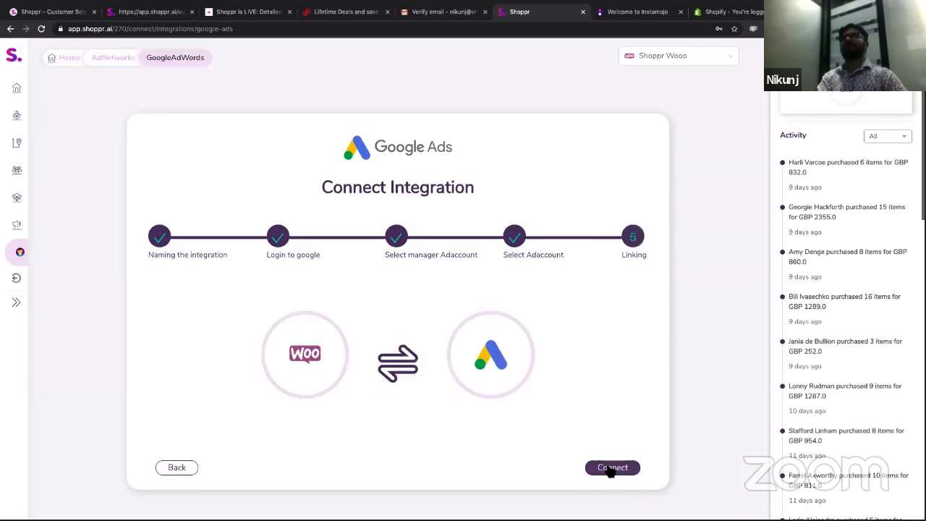
{"action": "left_click", "coordinate": [609, 469]}
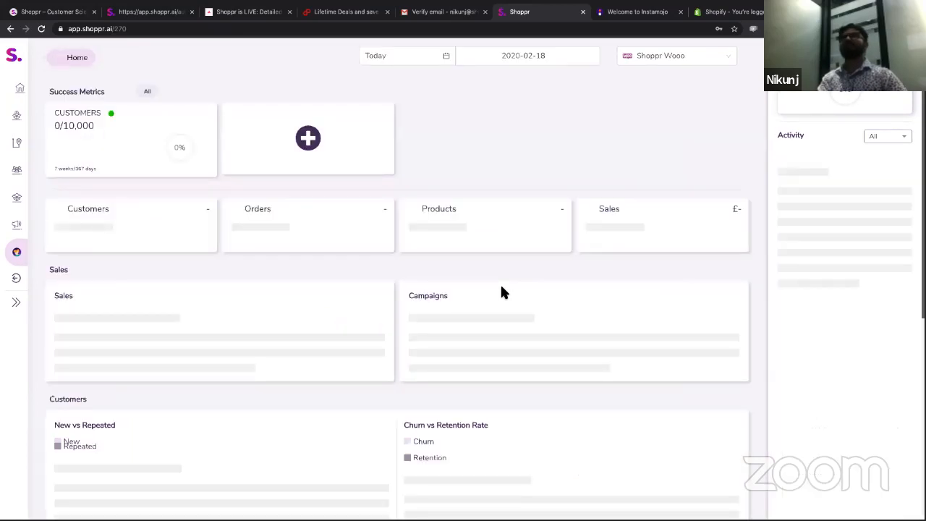
Review Google Ads campaigns (Shoppr Ads enabled, cruise banners paused), then return to Profile.
{"action": "left_click", "coordinate": [24, 231]}
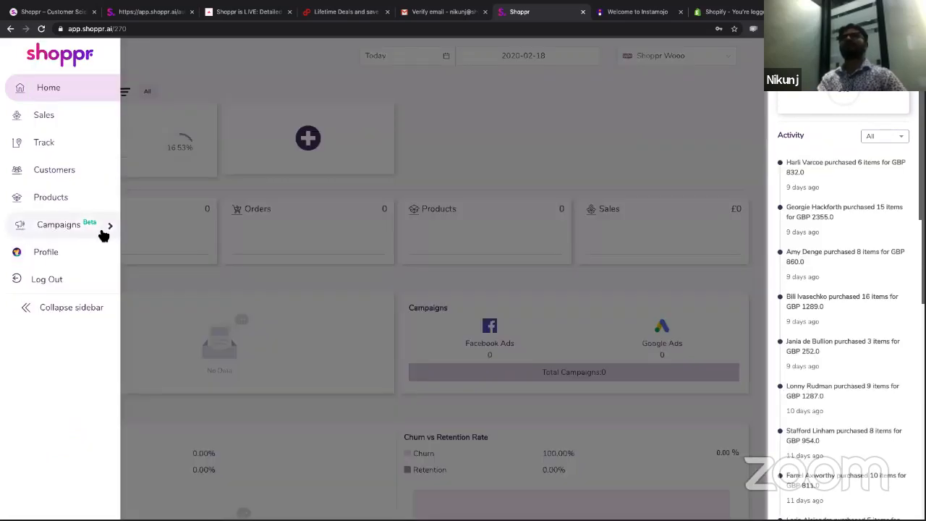
{"action": "left_click", "coordinate": [102, 233]}
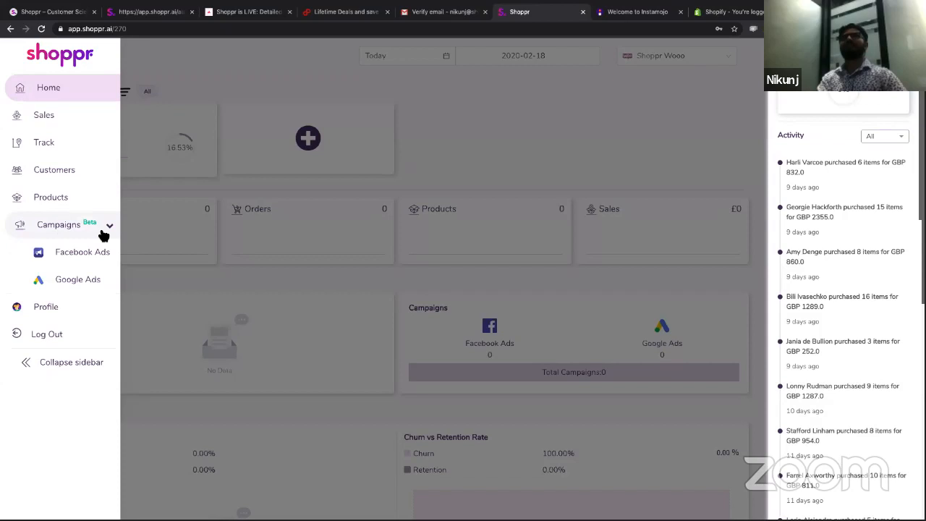
{"action": "left_click", "coordinate": [83, 280]}
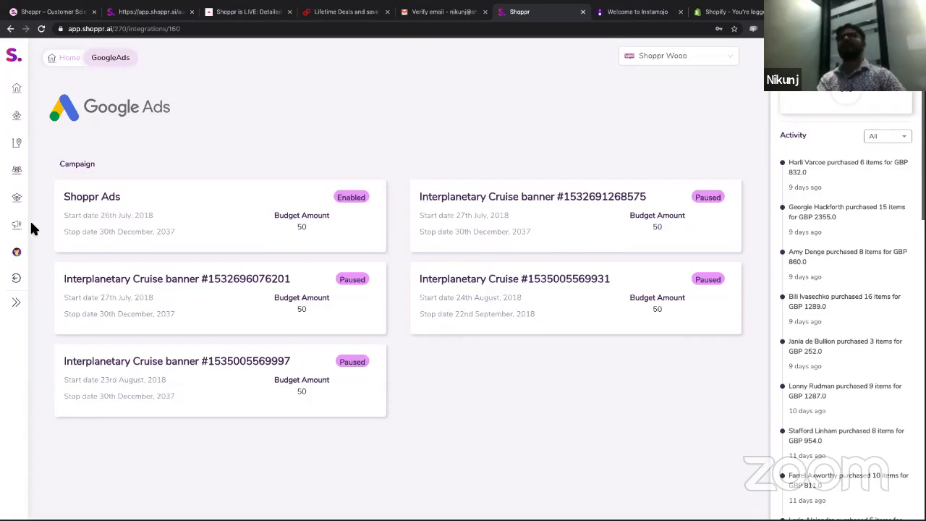
{"action": "left_click", "coordinate": [18, 253]}
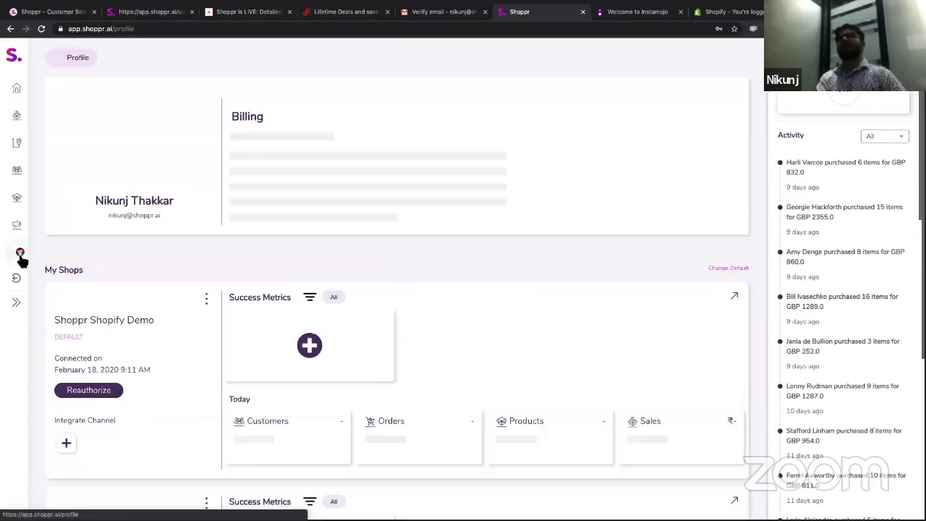
Add a MailChimp channel named 'Mailchimp' to the WooCommerce shop and connect it.
{"action": "scroll", "coordinate": [149, 356], "scroll_direction": "down", "scroll_amount": 3}
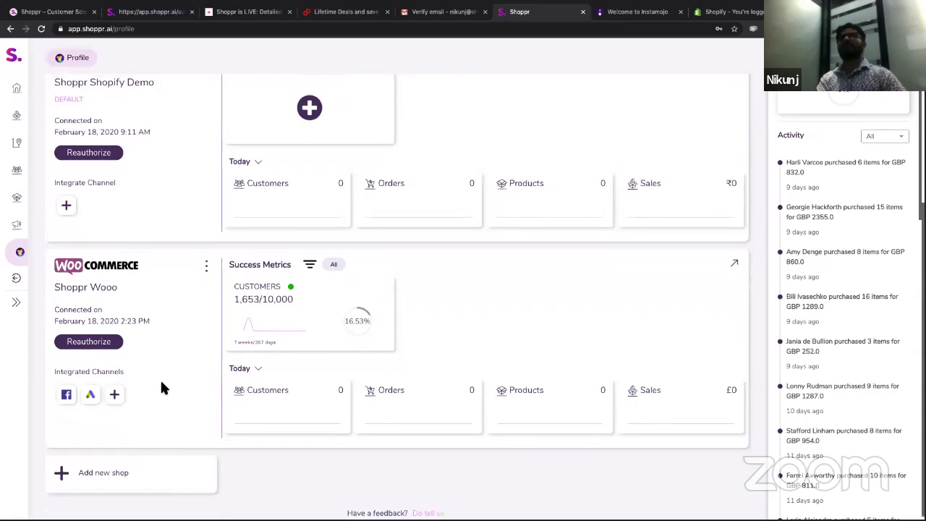
{"action": "left_click", "coordinate": [116, 393]}
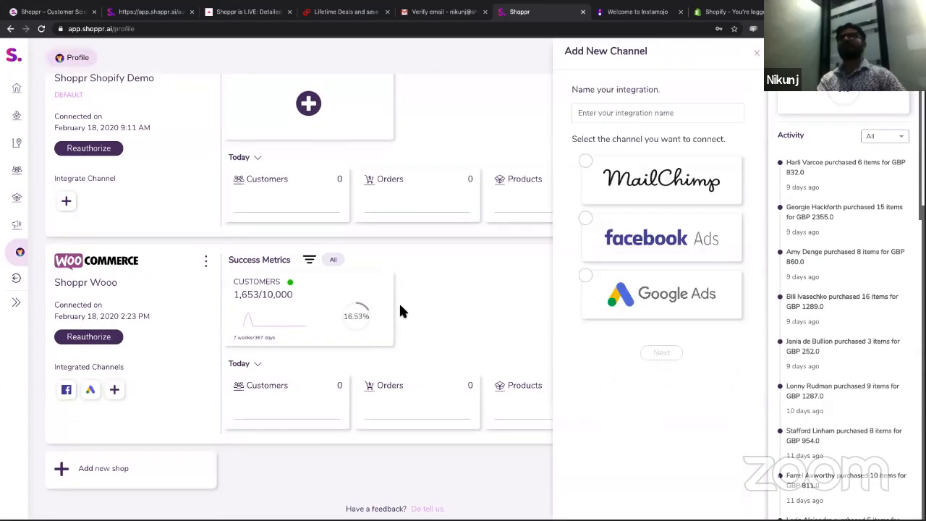
{"action": "left_click", "coordinate": [646, 183]}
{"action": "left_click", "coordinate": [607, 121]}
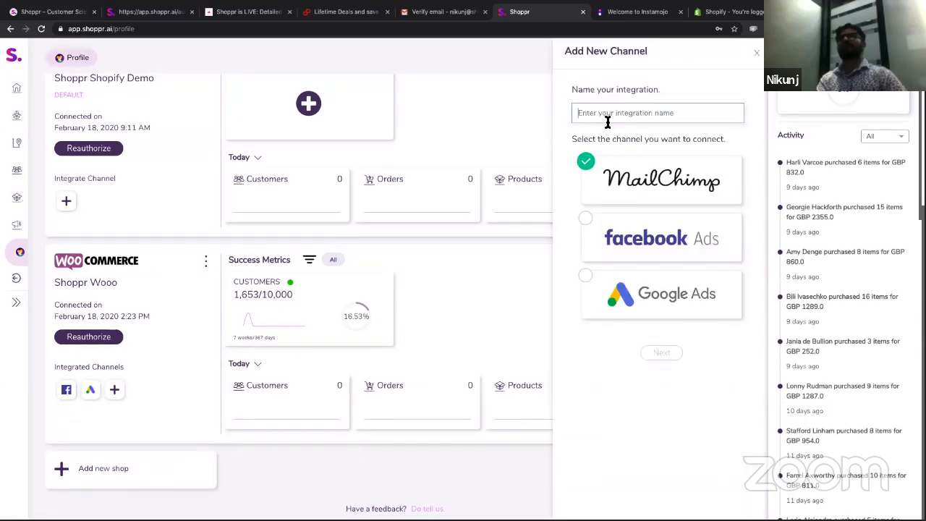
{"action": "type", "text": "Mailchimp"}
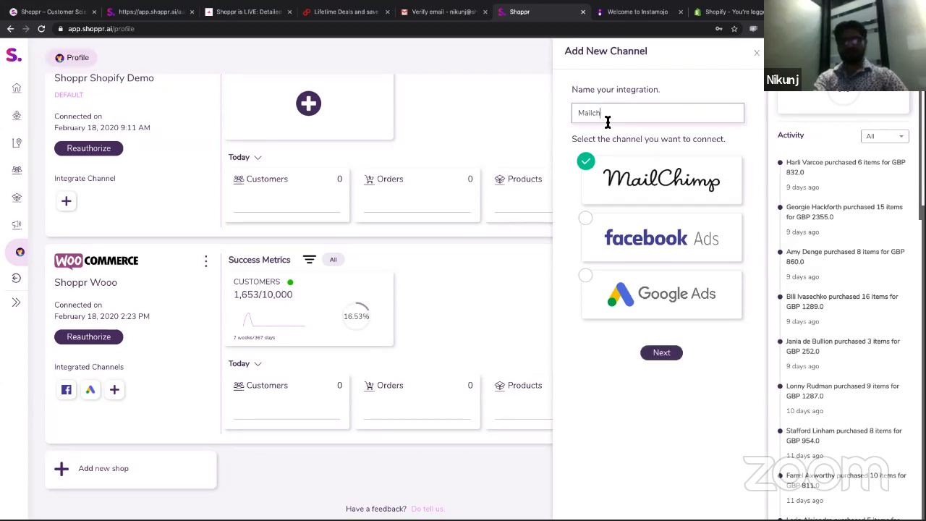
{"action": "left_click", "coordinate": [662, 354]}
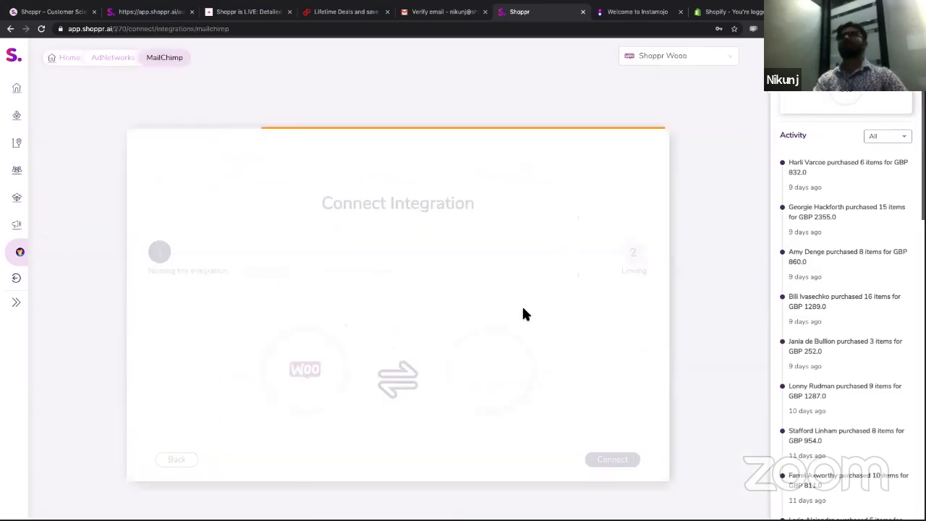
{"action": "left_click", "coordinate": [612, 461]}
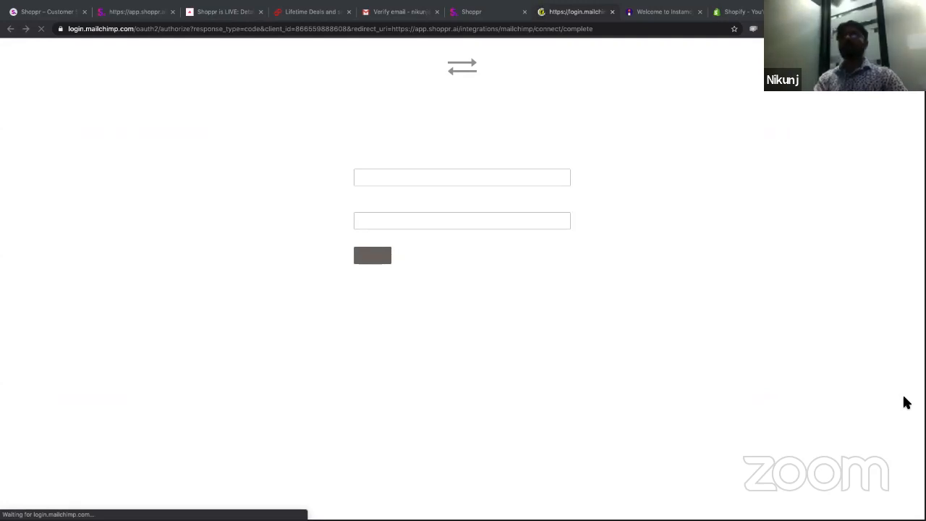
Log in to Mailchimp with the saved username and account password to authorize Shoppr.
{"action": "left_click", "coordinate": [468, 177]}
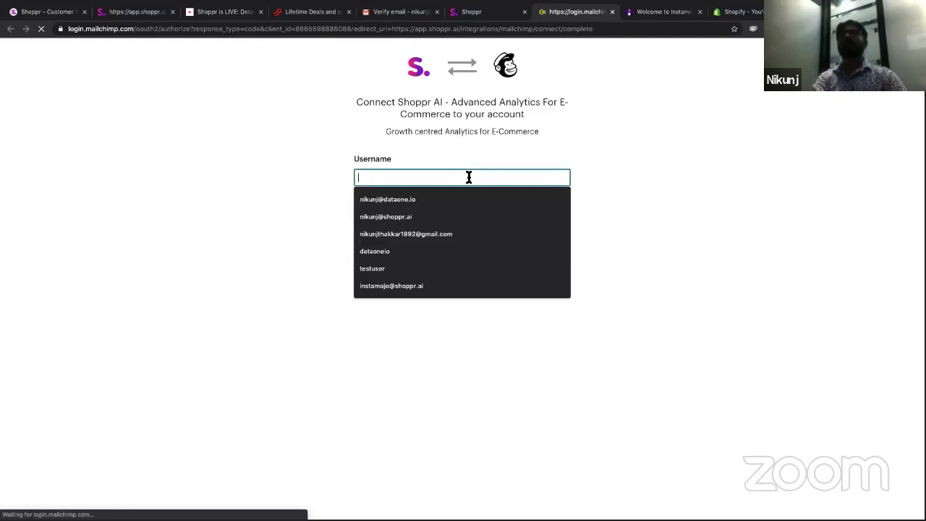
{"action": "type", "text": "dataineio"}
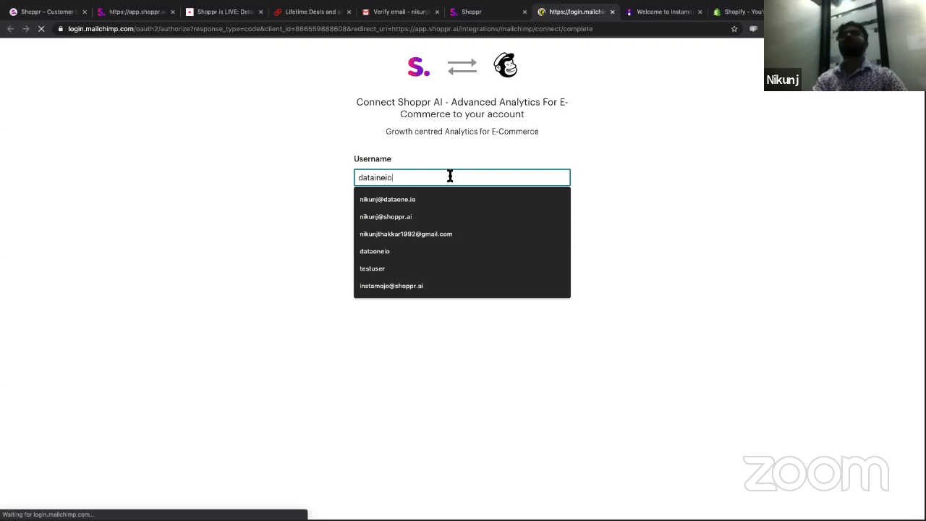
{"action": "key", "text": "BackSpace"}
{"action": "key", "text": "BackSpace"}
{"action": "key", "text": "BackSpace"}
{"action": "key", "text": "BackSpace"}
{"action": "key", "text": "BackSpace"}
{"action": "key", "text": "BackSpace"}
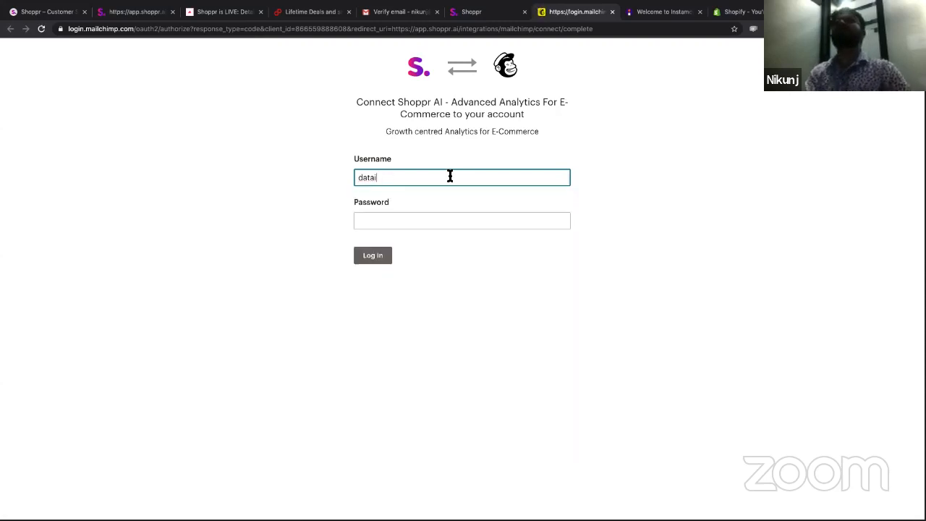
{"action": "type", "text": "a"}
{"action": "key", "text": "Down"}
{"action": "key", "text": "Return"}
{"action": "left_click", "coordinate": [412, 219]}
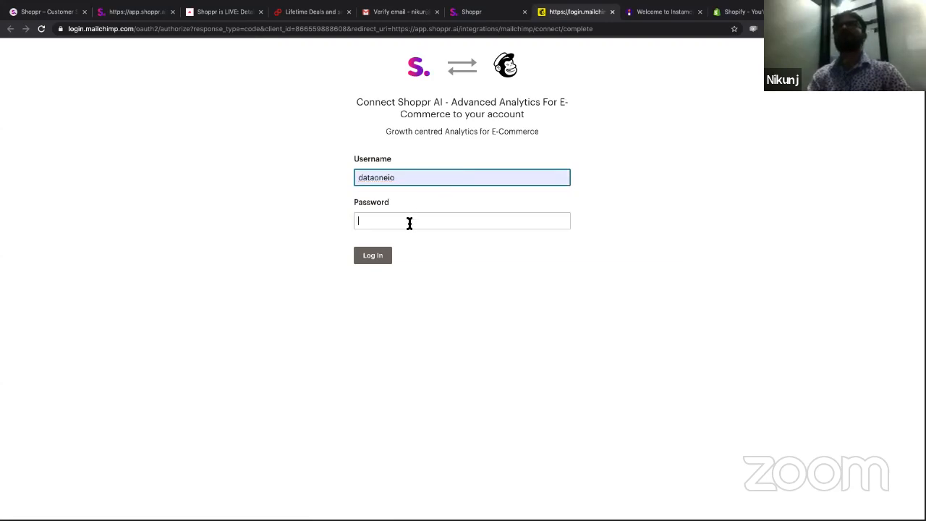
{"action": "key", "text": "ctrl+v"}
{"action": "left_click", "coordinate": [379, 260]}
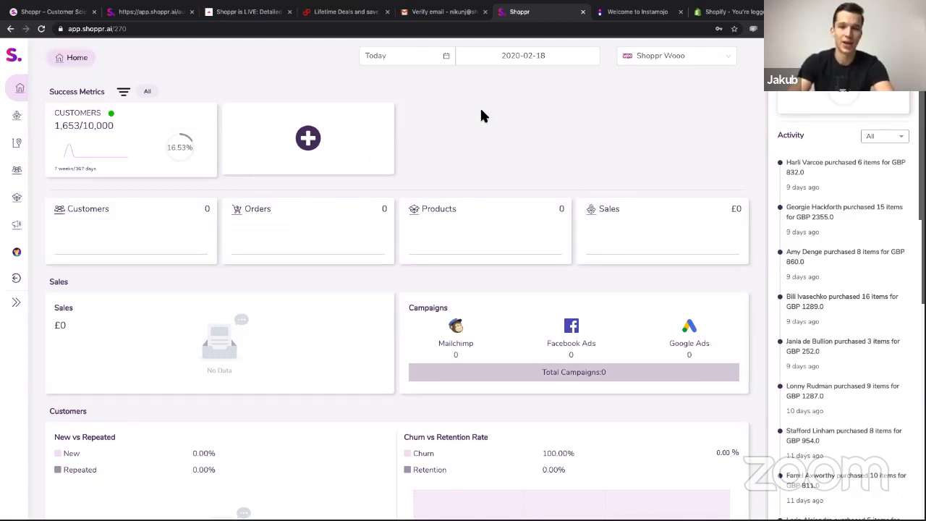
Look over today's Shoppr Wooo dashboard figures and open the date-range list.
{"action": "scroll", "coordinate": [349, 374], "scroll_direction": "down", "scroll_amount": 1}
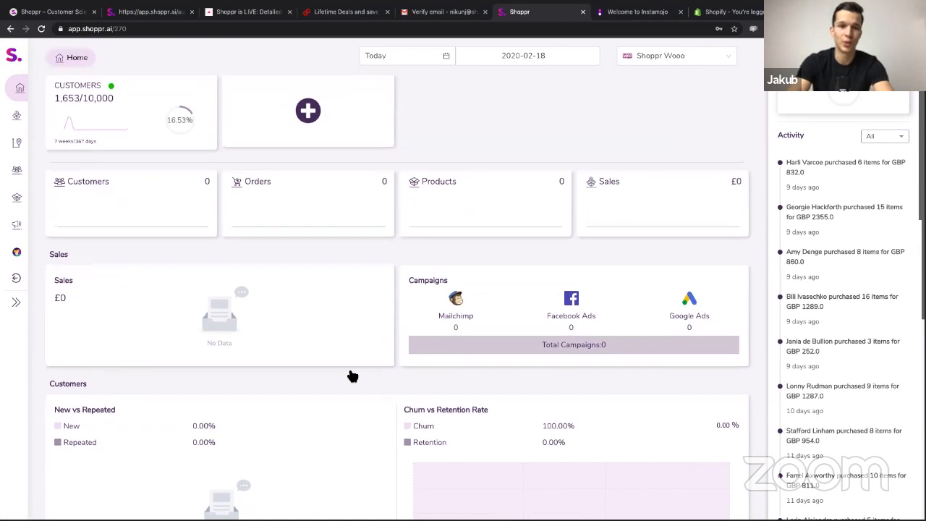
{"action": "scroll", "coordinate": [380, 380], "scroll_direction": "down", "scroll_amount": 5}
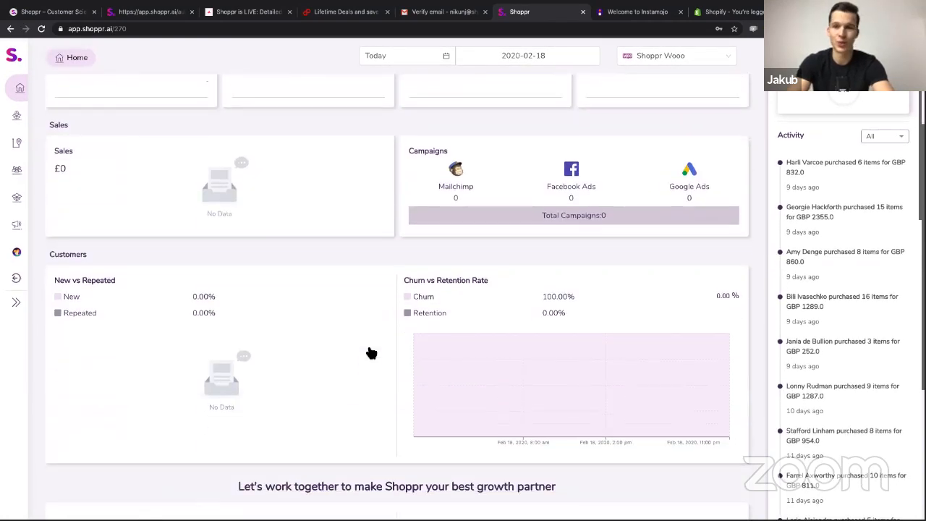
{"action": "scroll", "coordinate": [371, 353], "scroll_direction": "up", "scroll_amount": 5}
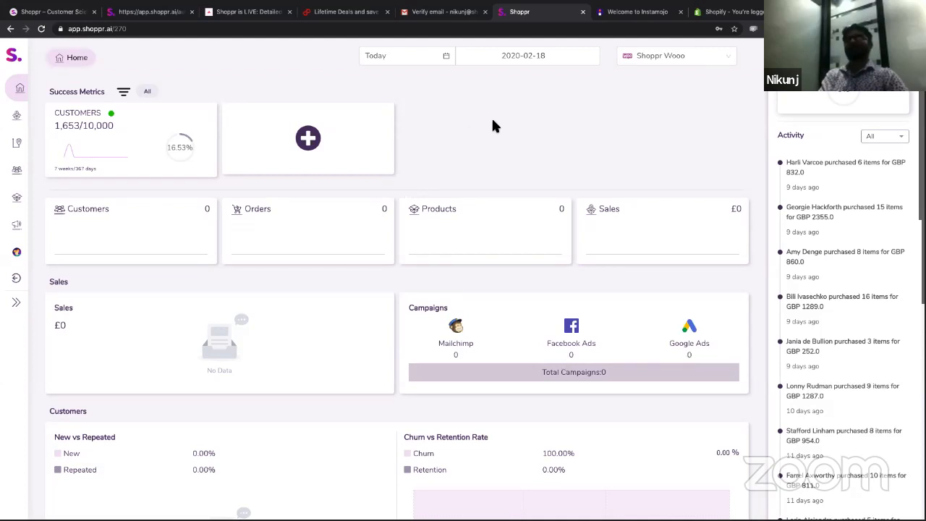
{"action": "left_click", "coordinate": [404, 61]}
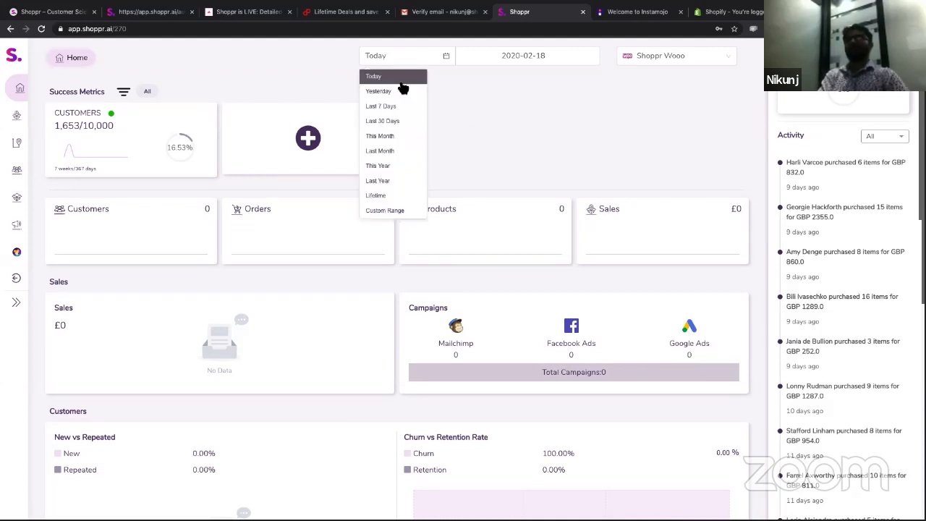
Switch the dashboard to Lifetime (2017-01-01 to 2020-02-18) and review its widgets.
{"action": "left_click", "coordinate": [403, 197]}
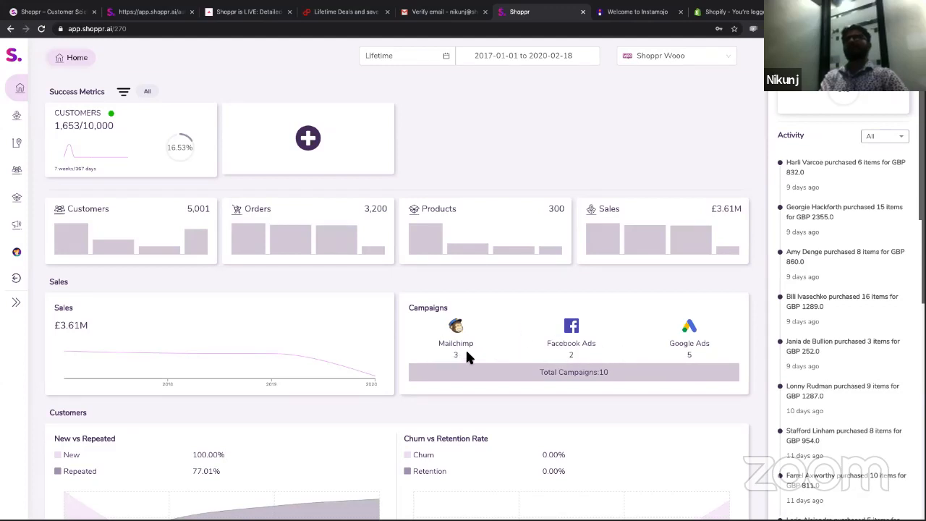
{"action": "scroll", "coordinate": [327, 346], "scroll_direction": "down", "scroll_amount": 4}
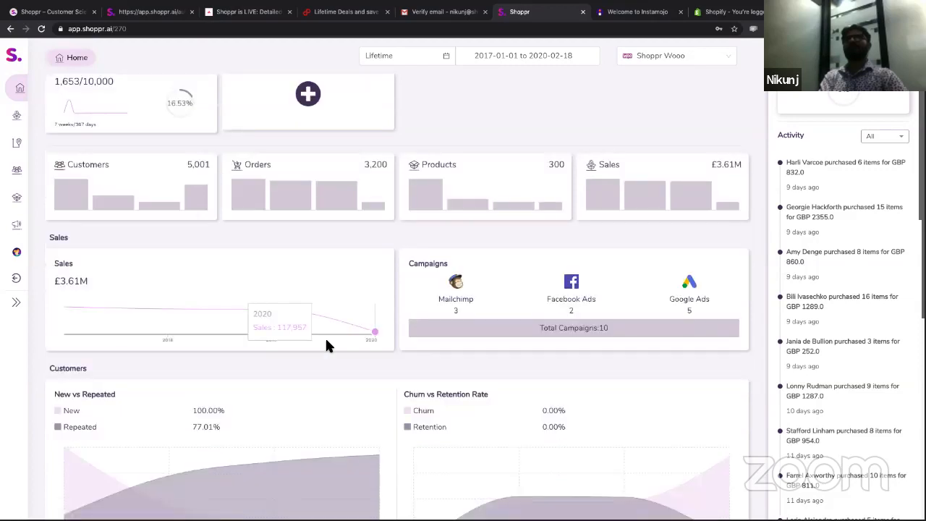
{"action": "scroll", "coordinate": [474, 388], "scroll_direction": "up", "scroll_amount": 2}
{"action": "scroll", "coordinate": [473, 385], "scroll_direction": "up", "scroll_amount": 3}
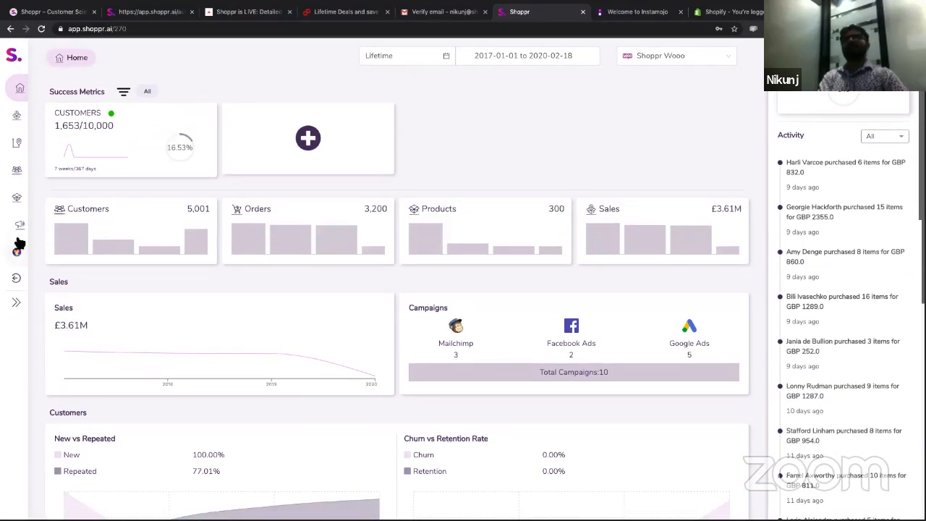
{"action": "left_click", "coordinate": [21, 226]}
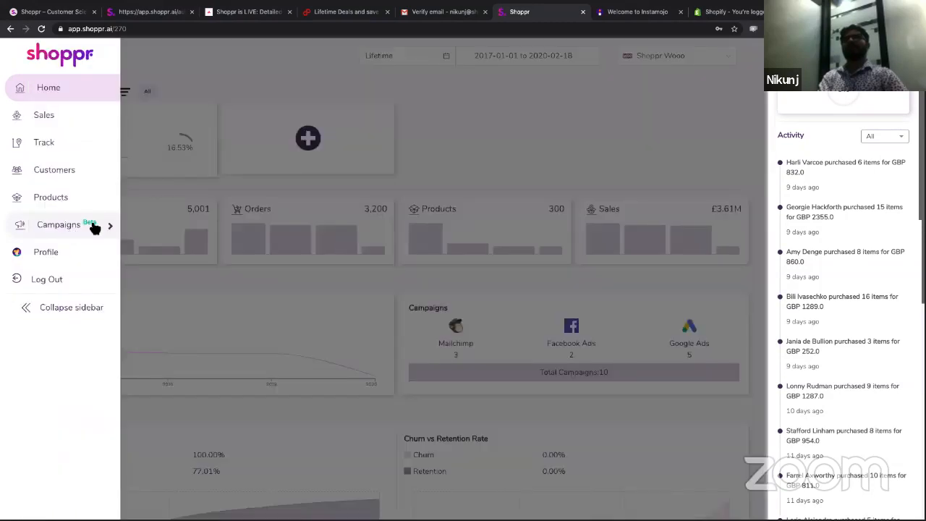
Open the Mailchimp campaign report and browse the sent campaigns and mailing lists.
{"action": "left_click", "coordinate": [94, 226]}
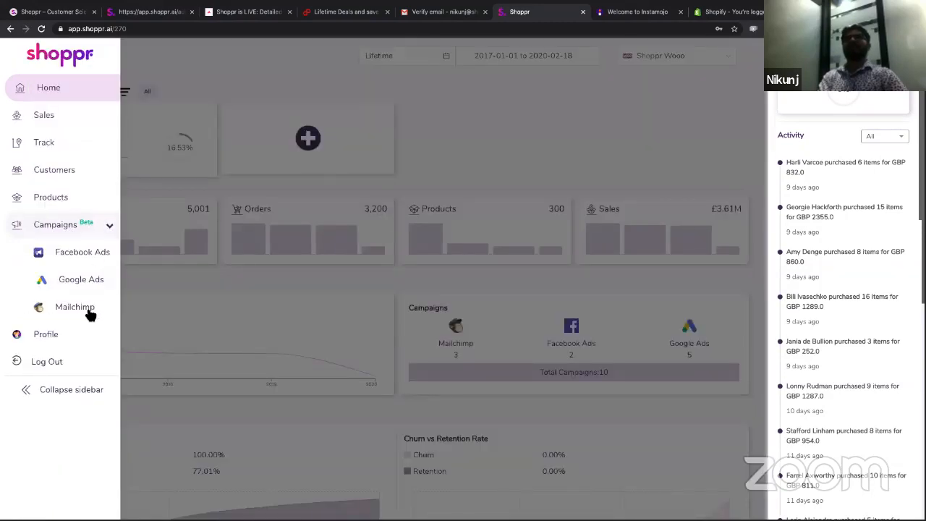
{"action": "left_click", "coordinate": [84, 307]}
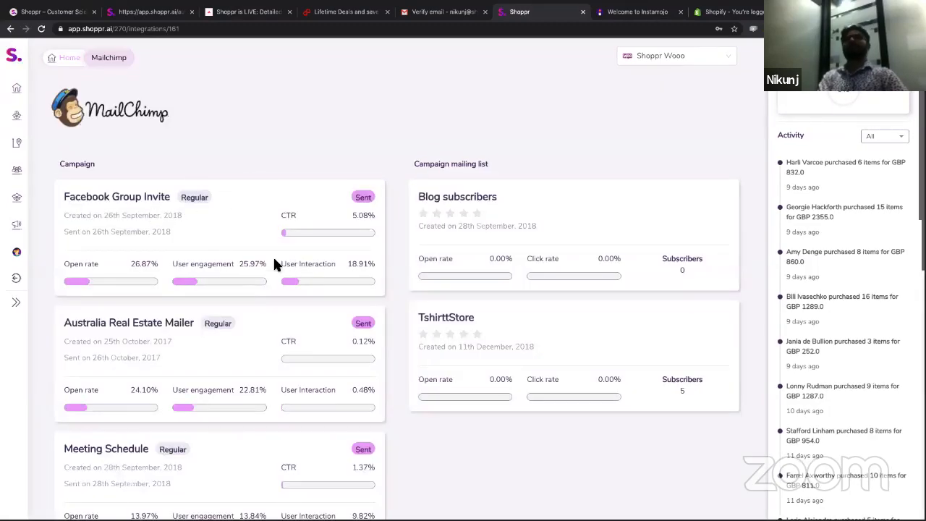
{"action": "scroll", "coordinate": [612, 232], "scroll_direction": "down", "scroll_amount": 1}
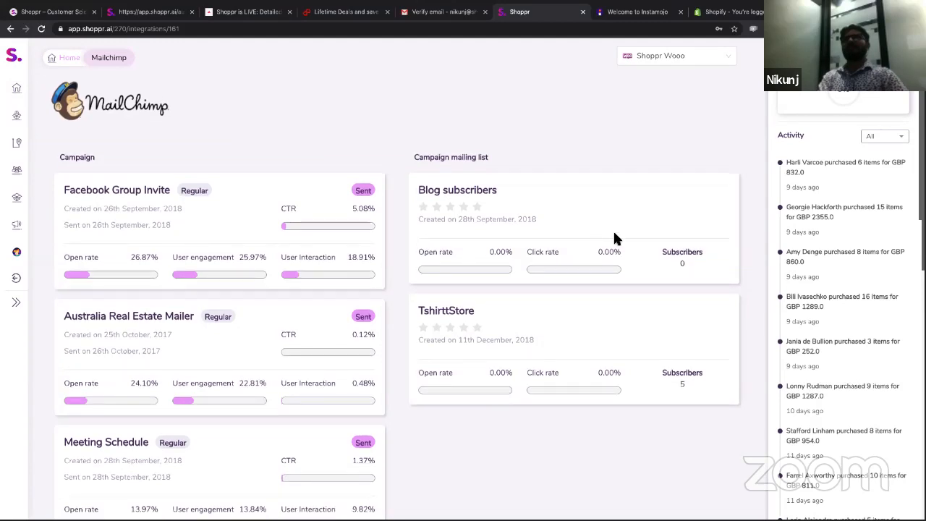
{"action": "scroll", "coordinate": [559, 329], "scroll_direction": "up", "scroll_amount": 1}
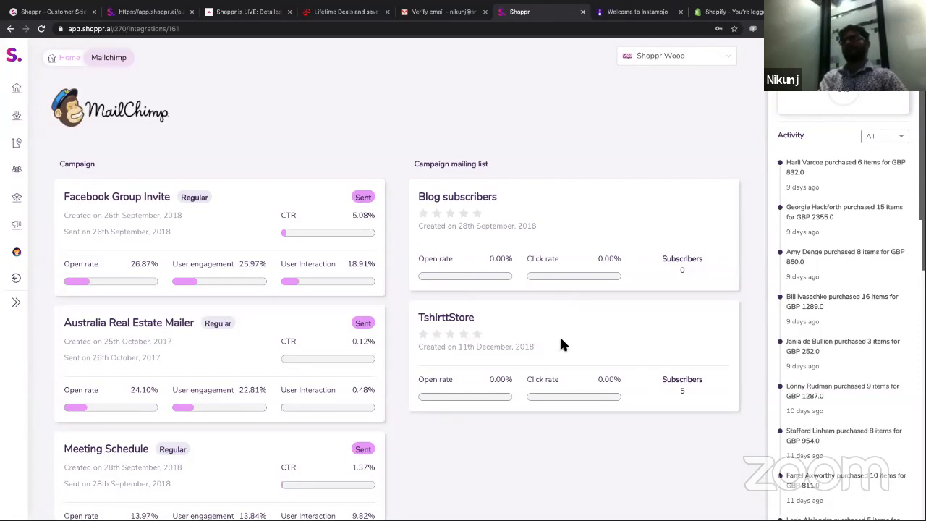
{"action": "scroll", "coordinate": [560, 345], "scroll_direction": "down", "scroll_amount": 1}
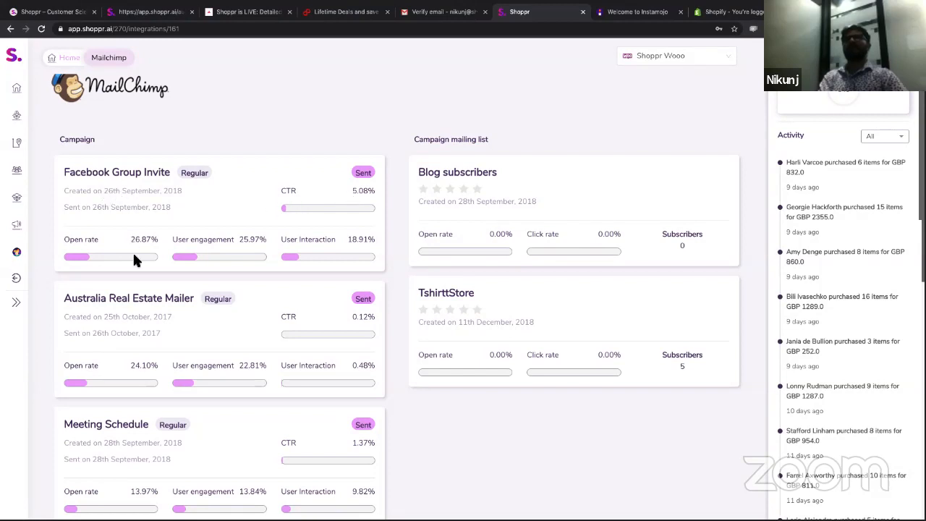
{"action": "scroll", "coordinate": [224, 309], "scroll_direction": "down", "scroll_amount": 5}
{"action": "scroll", "coordinate": [223, 310], "scroll_direction": "down", "scroll_amount": 5}
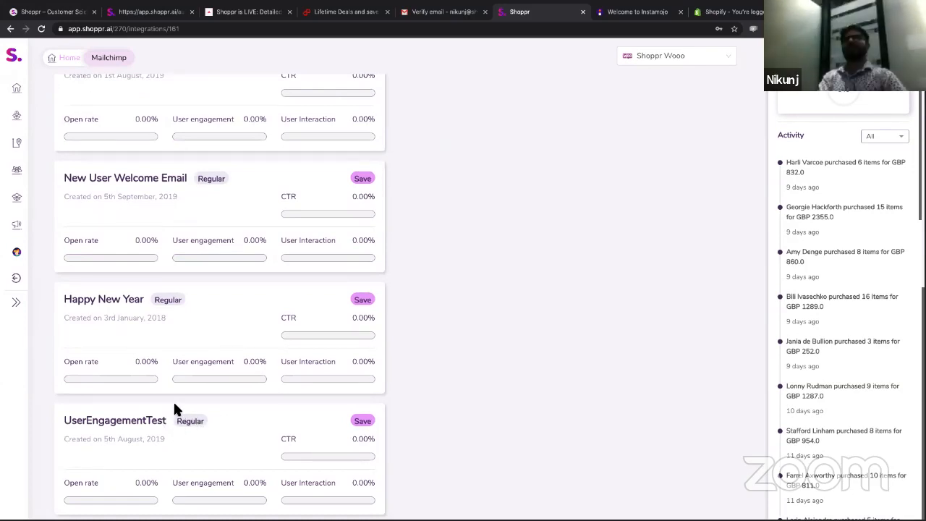
{"action": "scroll", "coordinate": [182, 389], "scroll_direction": "up", "scroll_amount": 10}
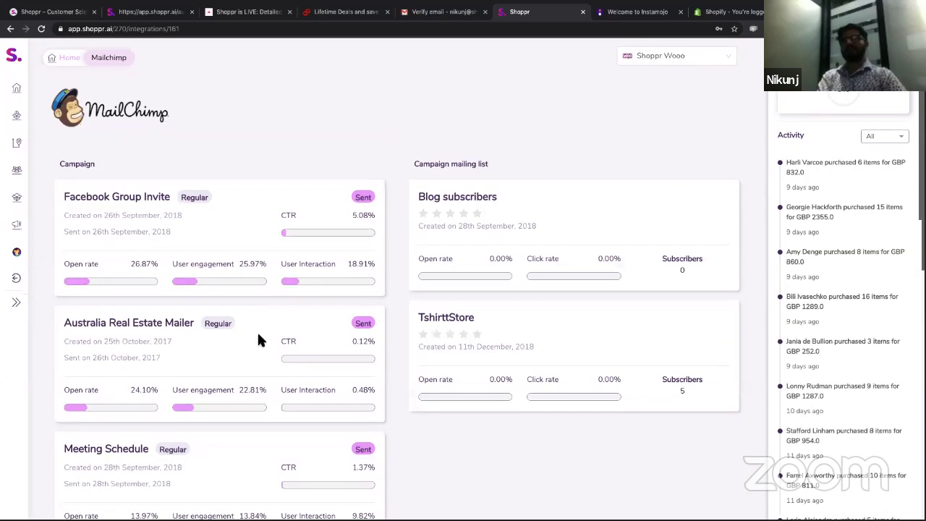
Go to the Track page showing the Customers Shift chart.
{"action": "left_click", "coordinate": [24, 228]}
{"action": "left_click", "coordinate": [106, 231]}
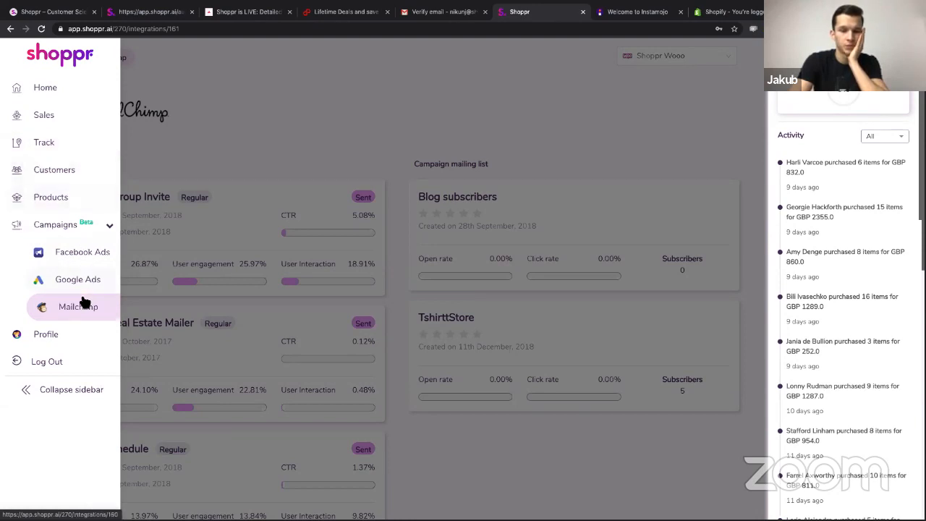
{"action": "left_click", "coordinate": [48, 143]}
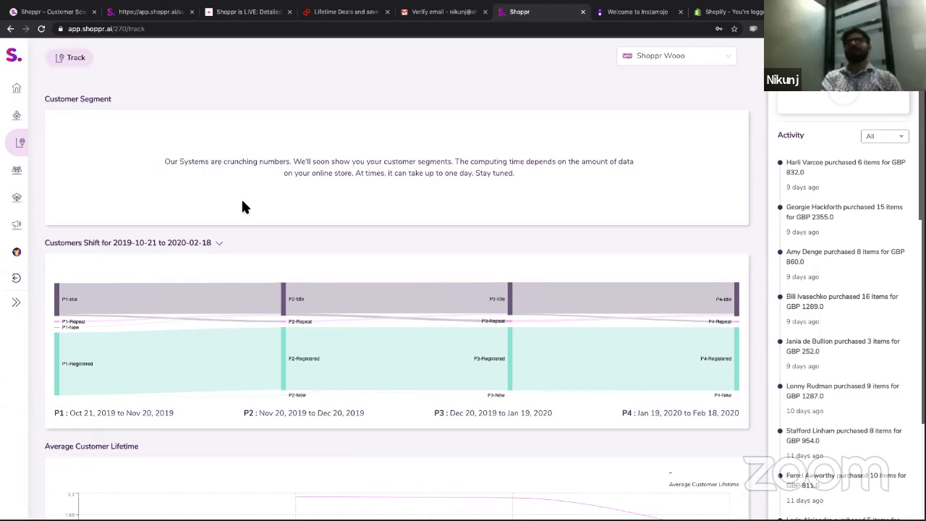
{"action": "scroll", "coordinate": [242, 202], "scroll_direction": "down", "scroll_amount": 1}
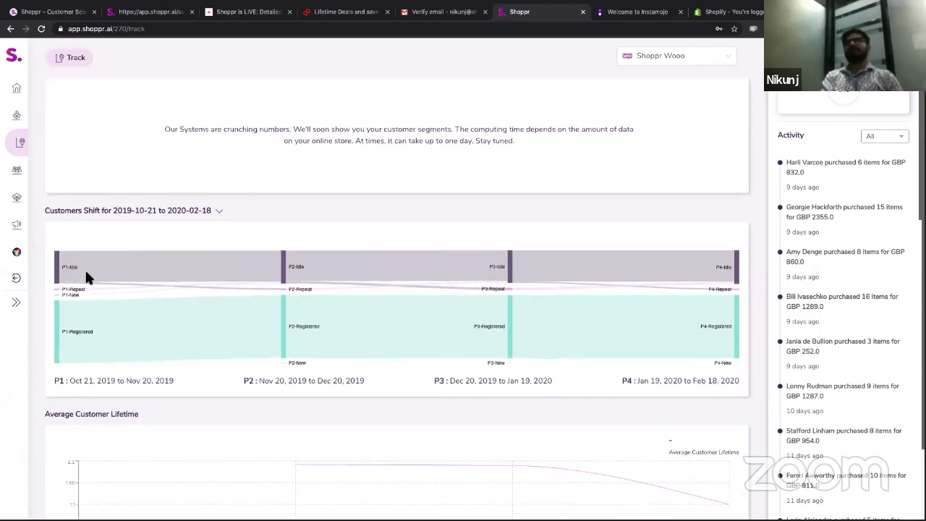
{"action": "mouse_move", "coordinate": [105, 273]}
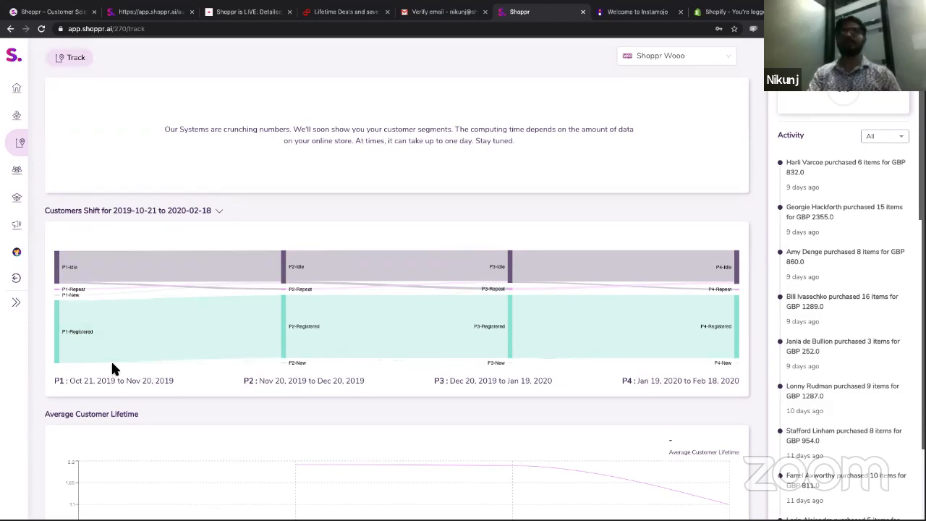
{"action": "mouse_move", "coordinate": [92, 256]}
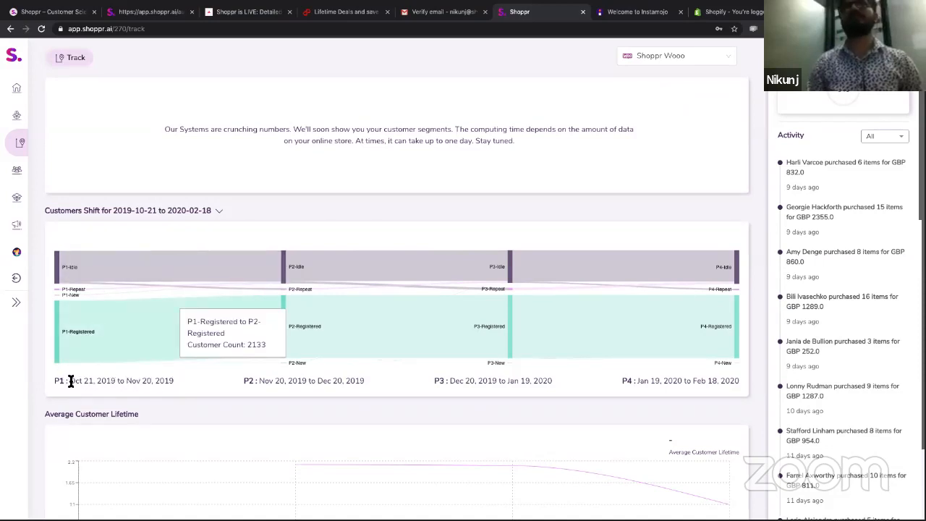
{"action": "left_click_drag", "start_coordinate": [70, 381], "coordinate": [94, 383]}
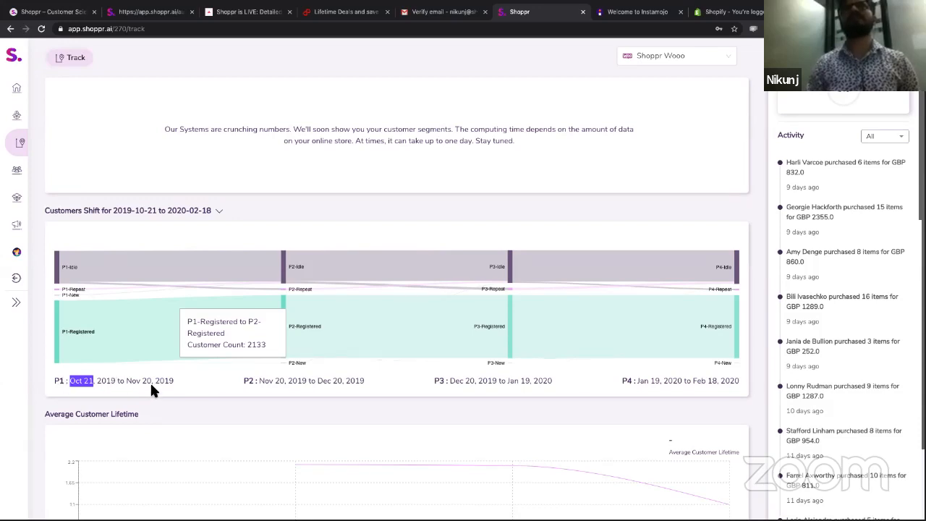
{"action": "left_click", "coordinate": [181, 378]}
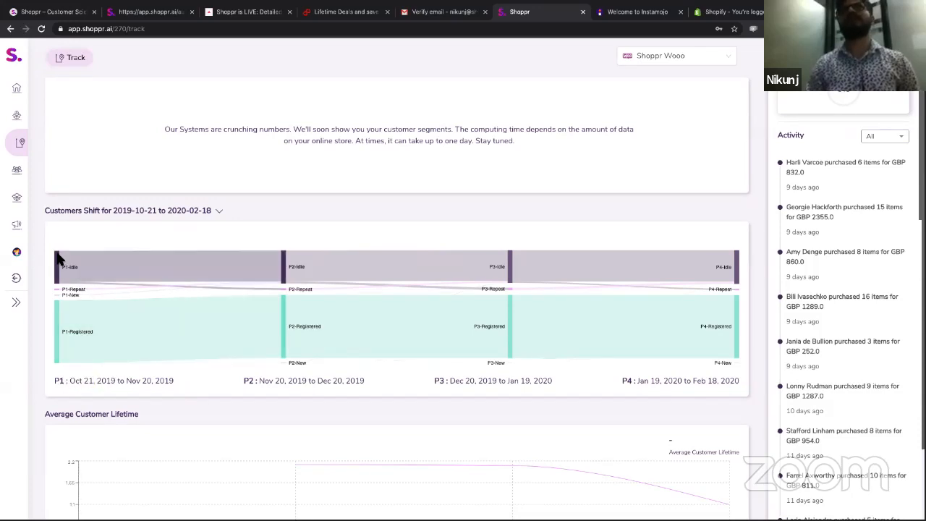
{"action": "mouse_move", "coordinate": [217, 351]}
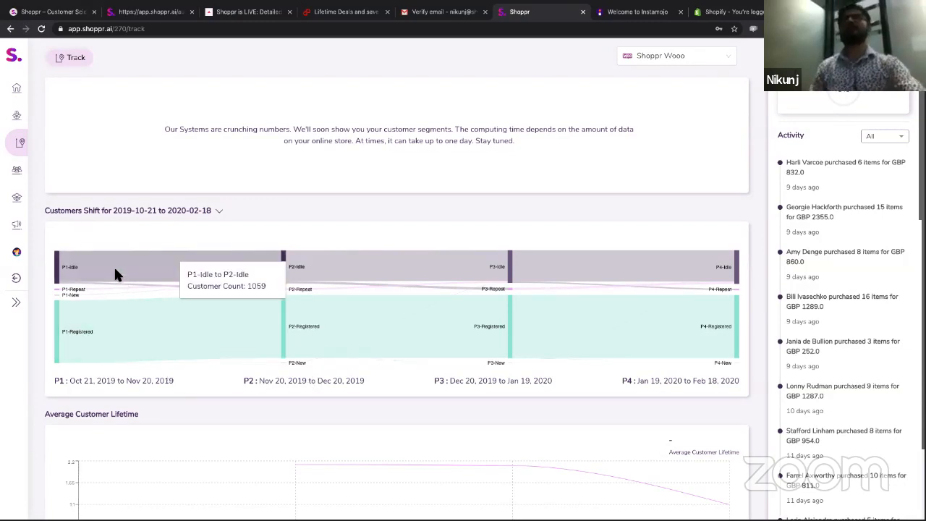
Set the Customers Shift range to Last 6 Months, Aug 1, 2019 to Jan 31, 2020.
{"action": "left_click", "coordinate": [224, 216]}
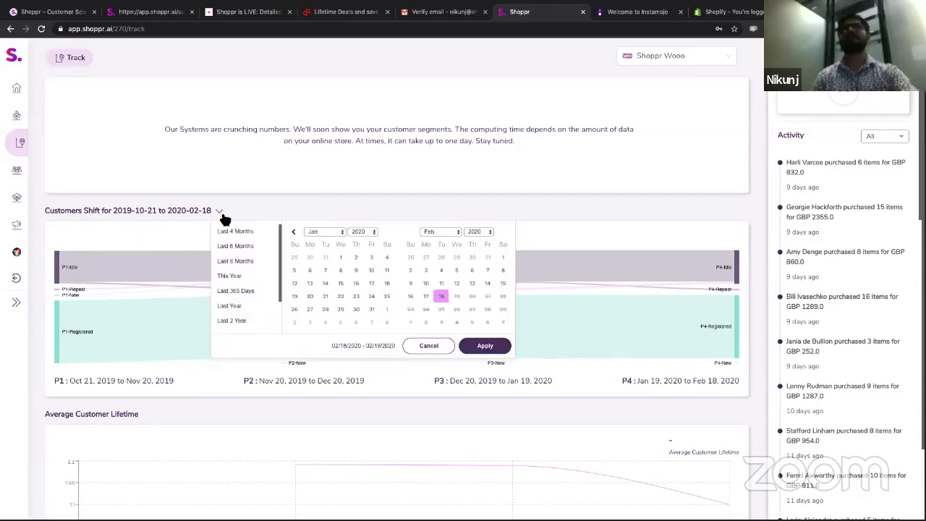
{"action": "left_click", "coordinate": [249, 248]}
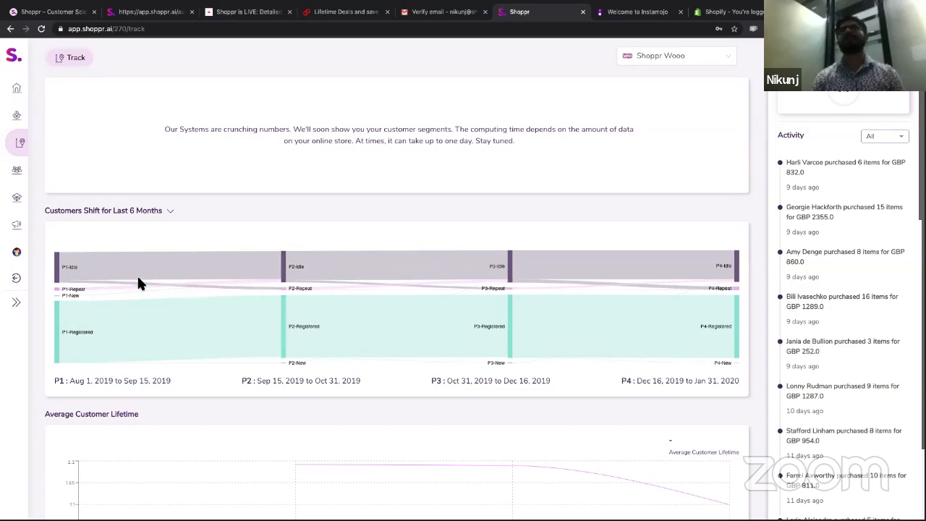
{"action": "scroll", "coordinate": [193, 229], "scroll_direction": "up", "scroll_amount": 1}
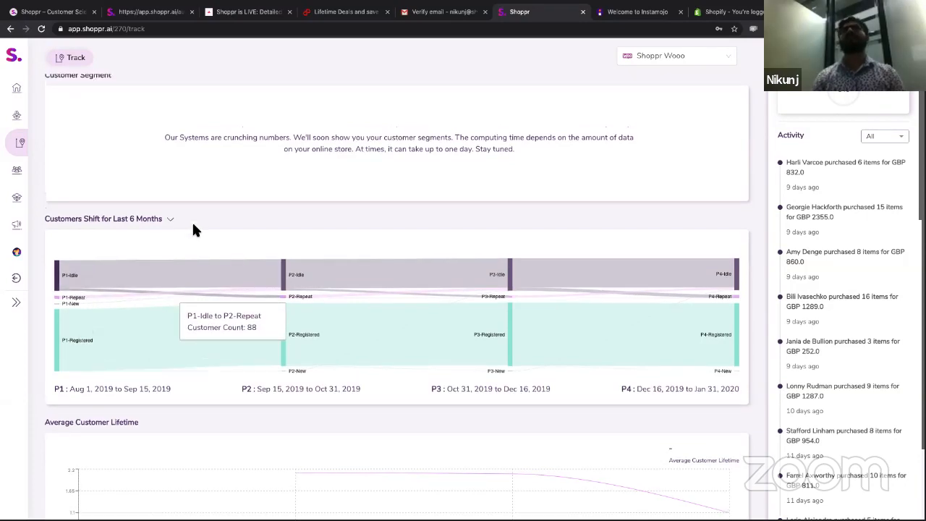
{"action": "scroll", "coordinate": [194, 226], "scroll_direction": "up", "scroll_amount": 3}
Switch to Shoppr Shopify Demo and view All-2018 segments: 5,091 Inactive, 585 Other, 153 Recent.
{"action": "left_click", "coordinate": [715, 65]}
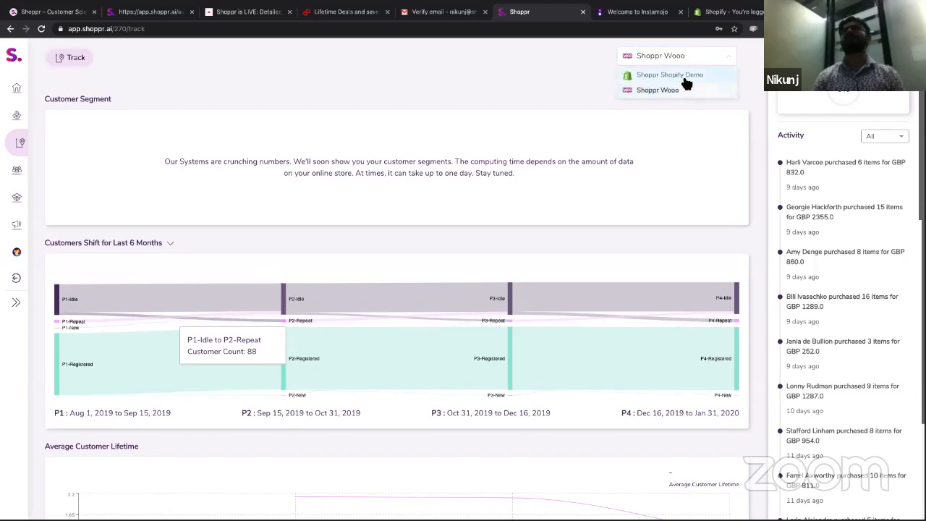
{"action": "left_click", "coordinate": [684, 78]}
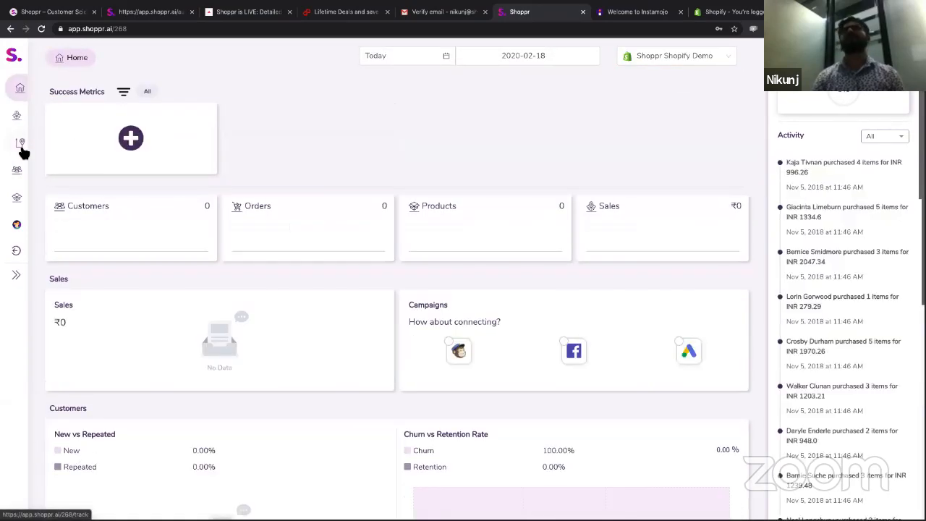
{"action": "left_click", "coordinate": [21, 148]}
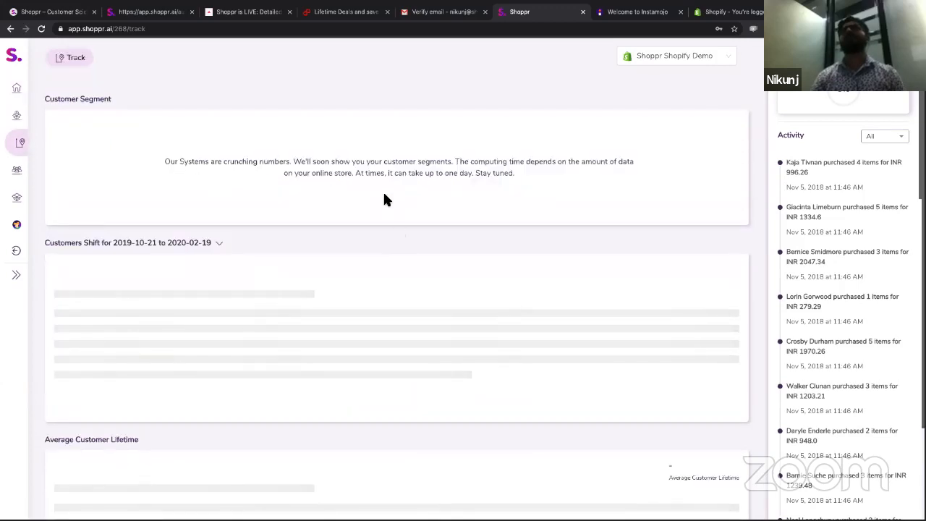
{"action": "scroll", "coordinate": [384, 197], "scroll_direction": "down", "scroll_amount": 4}
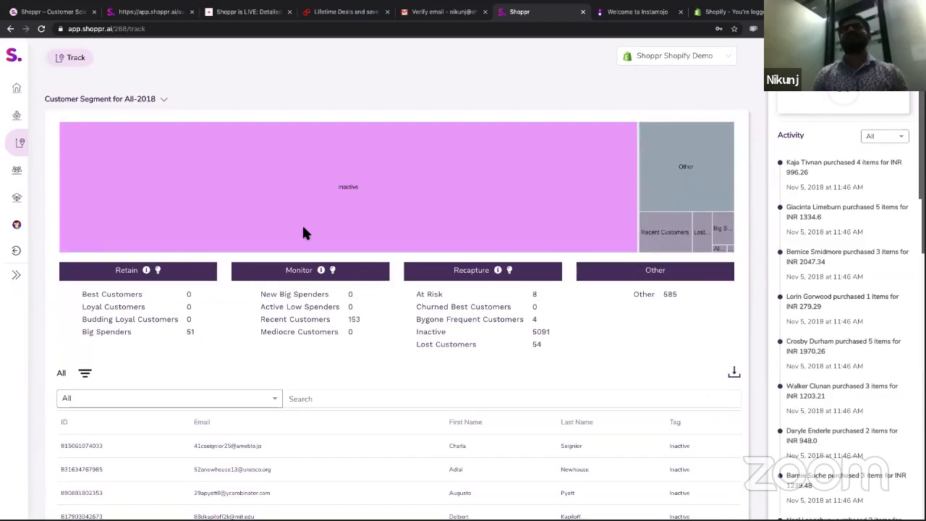
{"action": "mouse_move", "coordinate": [304, 233]}
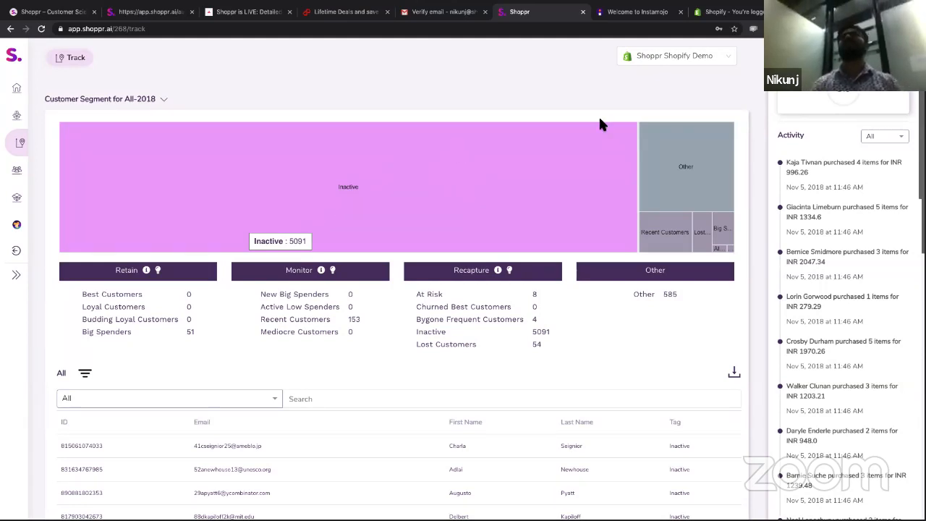
{"action": "mouse_move", "coordinate": [354, 177]}
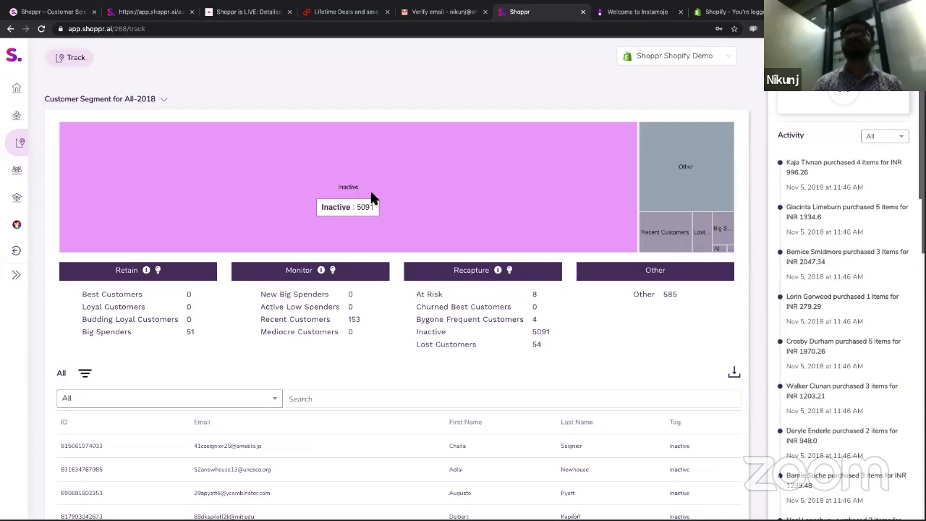
{"action": "mouse_move", "coordinate": [664, 174]}
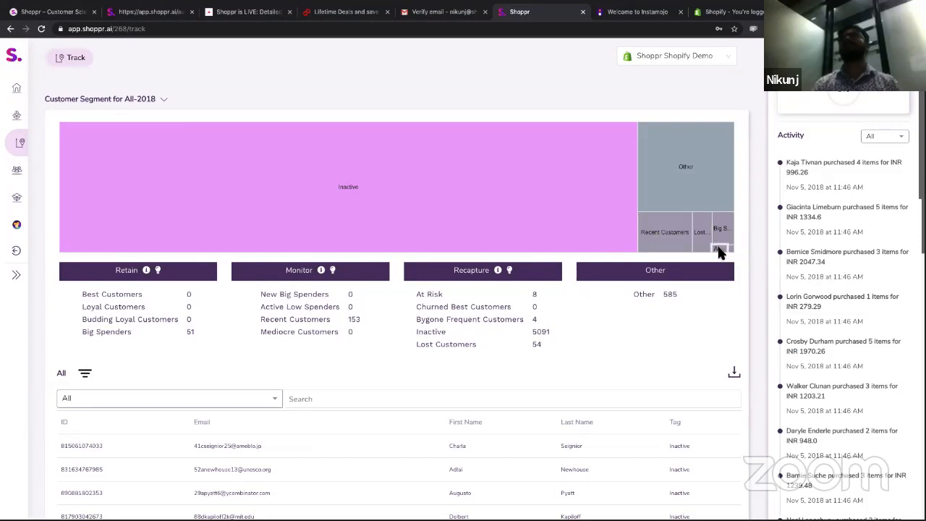
{"action": "mouse_move", "coordinate": [718, 252]}
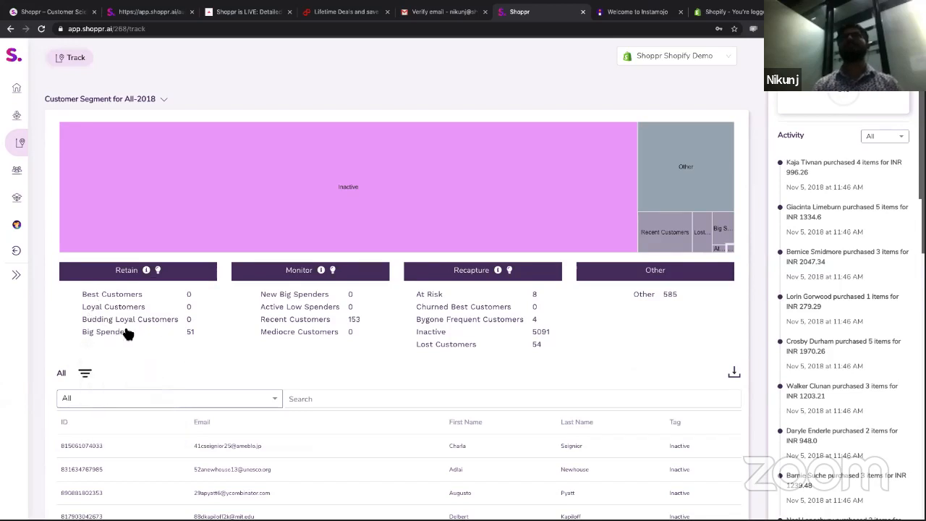
{"action": "mouse_move", "coordinate": [120, 321]}
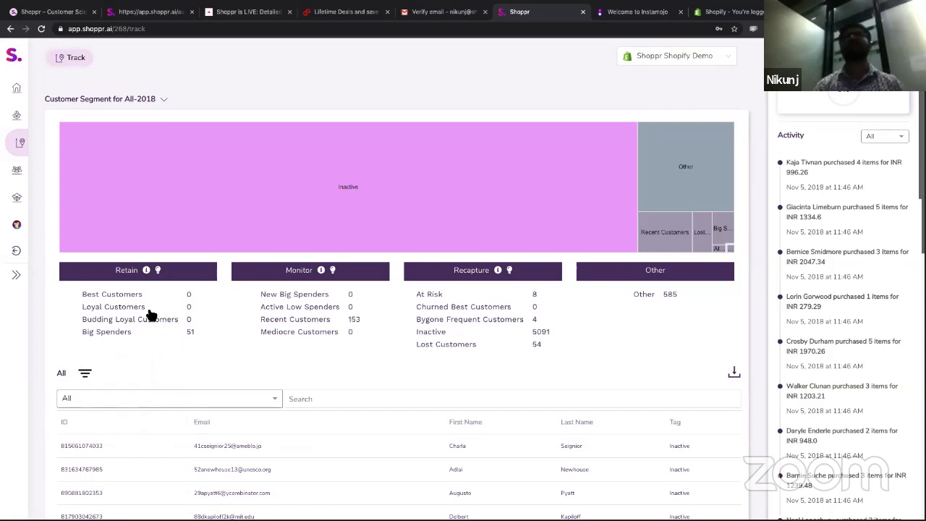
{"action": "mouse_move", "coordinate": [147, 271]}
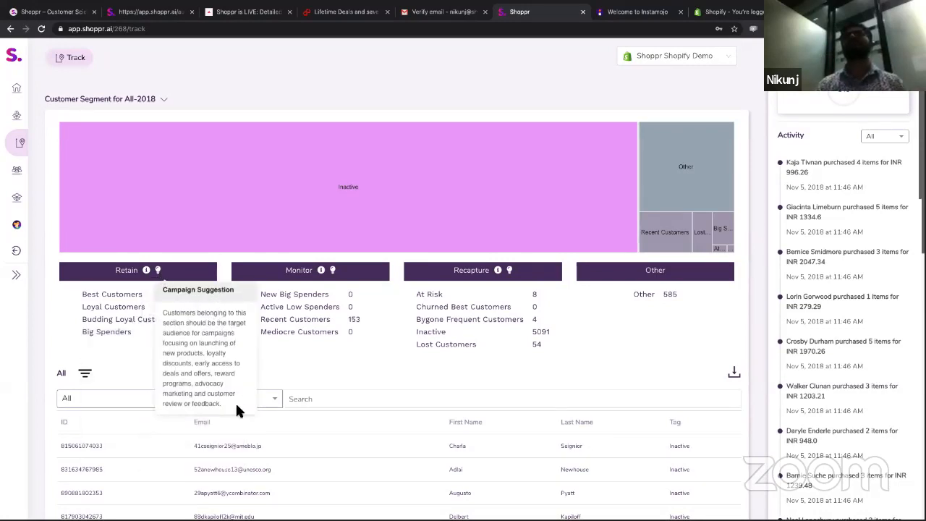
{"action": "left_click_drag", "start_coordinate": [222, 407], "coordinate": [109, 330]}
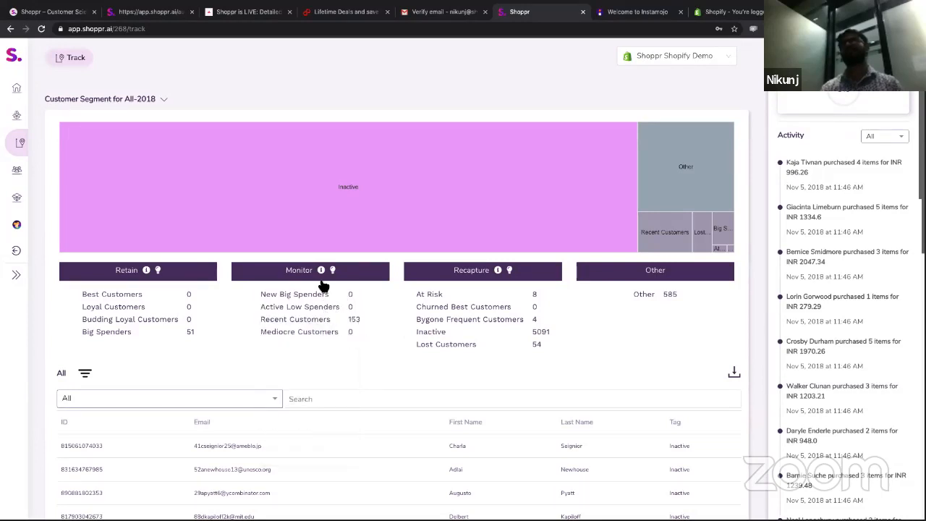
{"action": "mouse_move", "coordinate": [322, 274]}
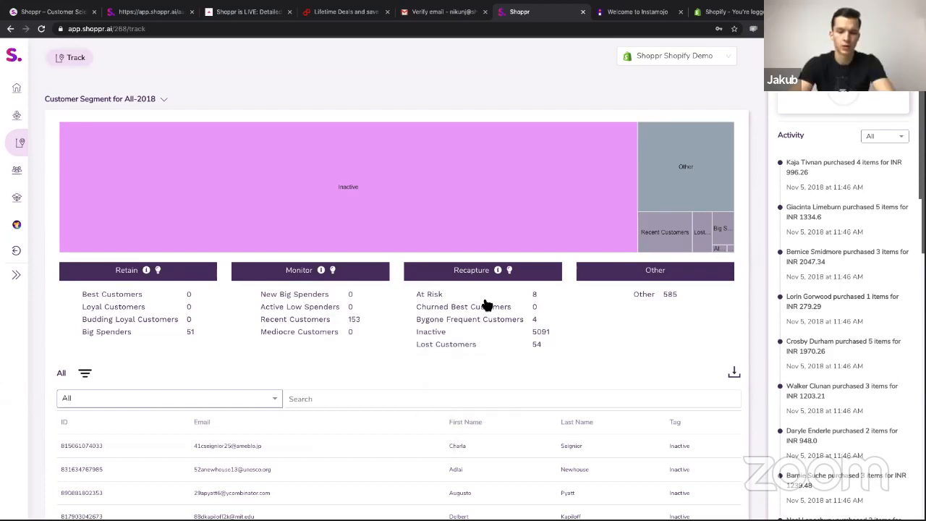
{"action": "left_click", "coordinate": [534, 330]}
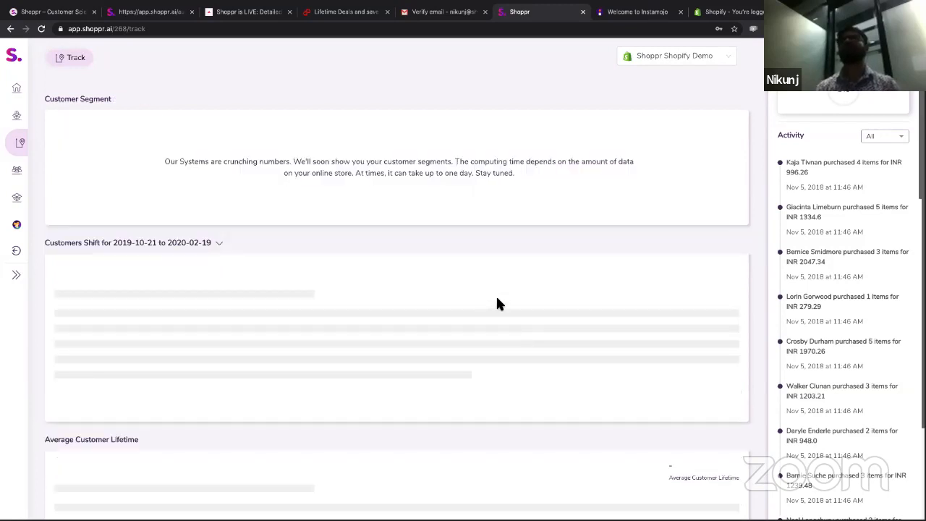
Filter the customer table to the 5,091 Inactive customers and glance at the export options.
{"action": "left_click", "coordinate": [19, 142]}
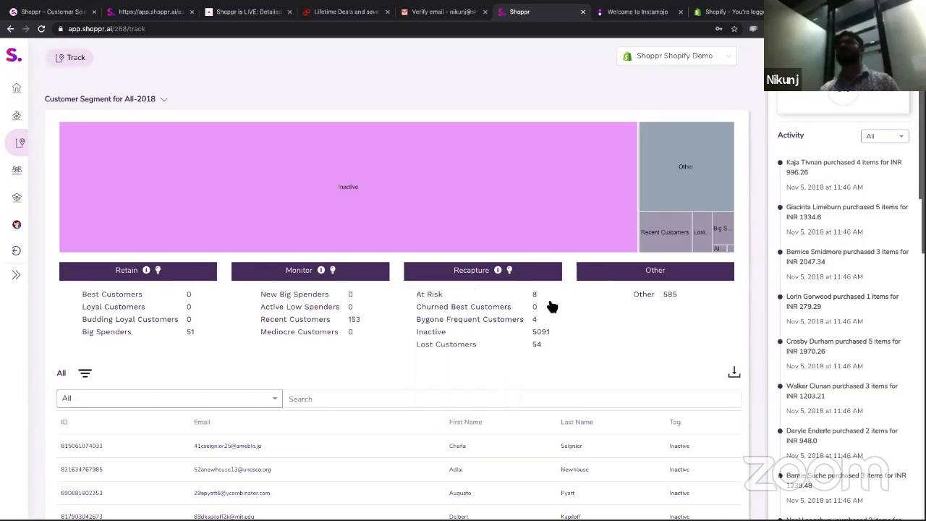
{"action": "mouse_move", "coordinate": [510, 277]}
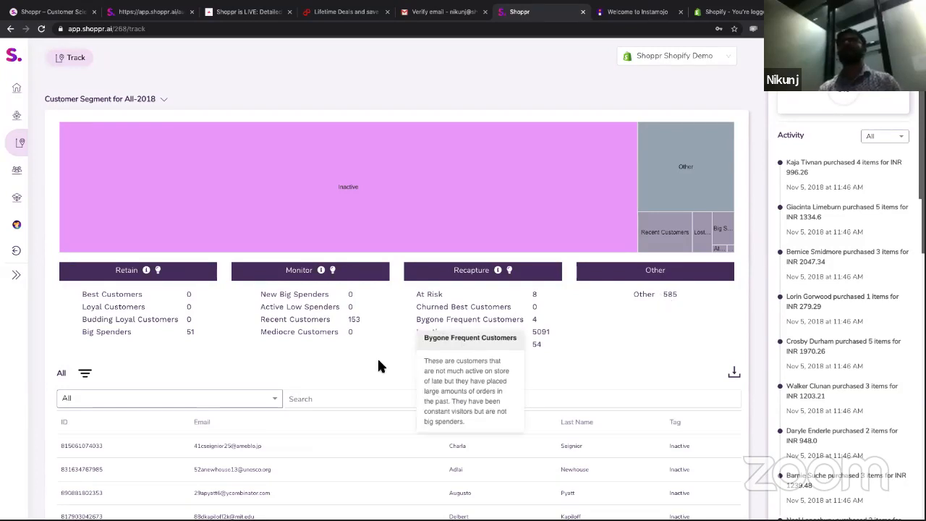
{"action": "scroll", "coordinate": [378, 360], "scroll_direction": "down", "scroll_amount": 2}
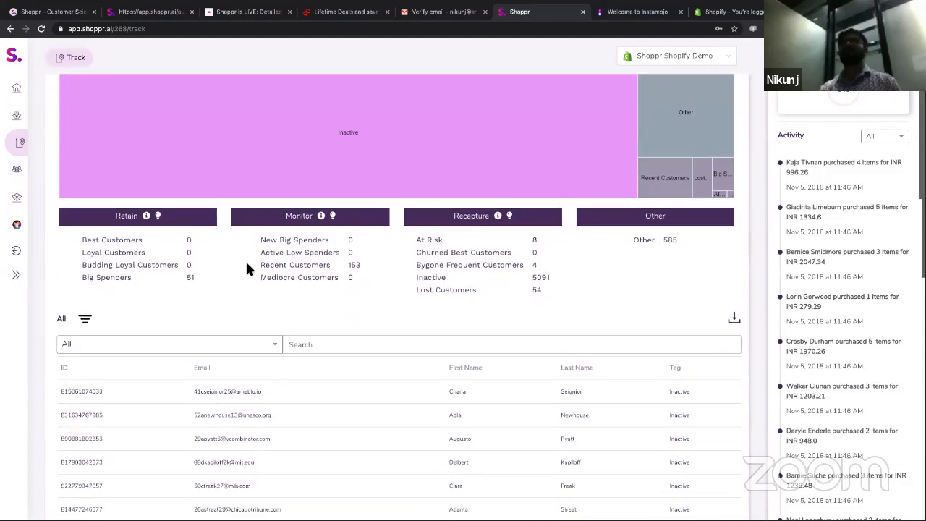
{"action": "scroll", "coordinate": [252, 261], "scroll_direction": "up", "scroll_amount": 2}
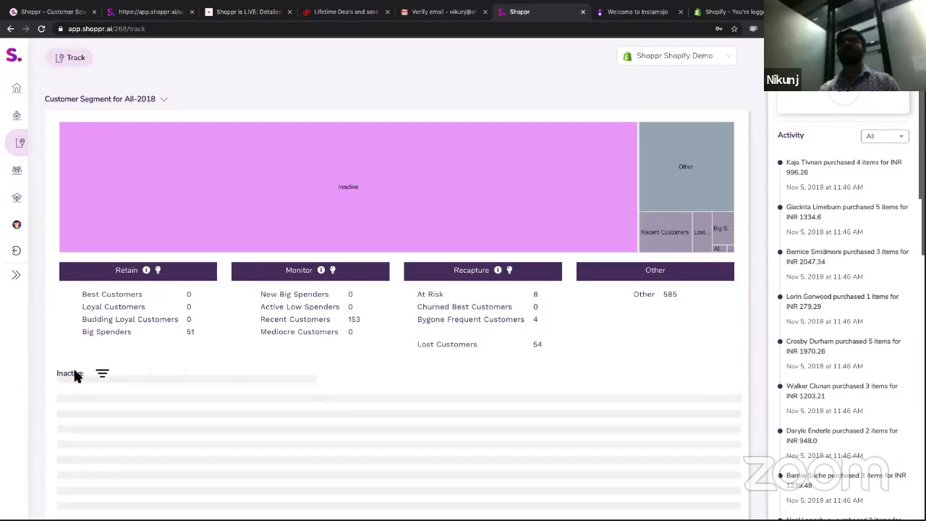
{"action": "scroll", "coordinate": [345, 381], "scroll_direction": "down", "scroll_amount": 2}
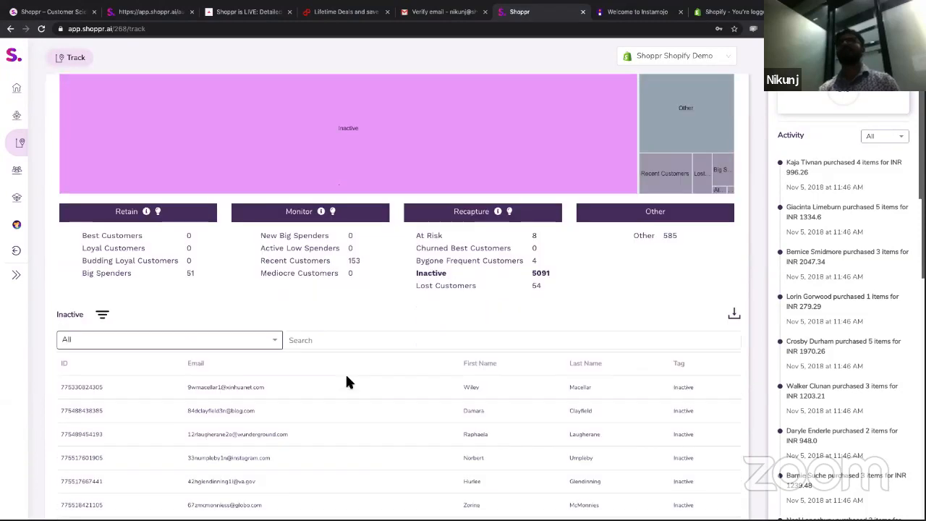
{"action": "scroll", "coordinate": [371, 379], "scroll_direction": "down", "scroll_amount": 1}
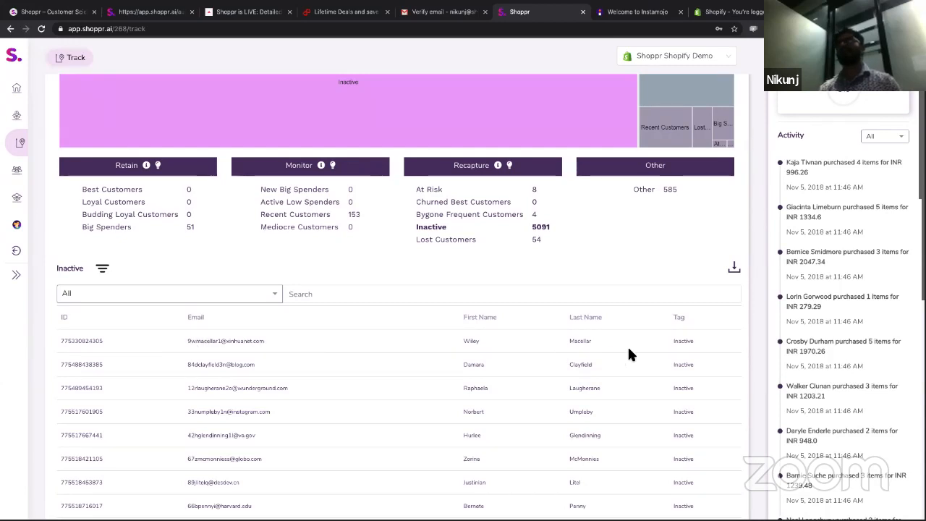
{"action": "left_click", "coordinate": [734, 272]}
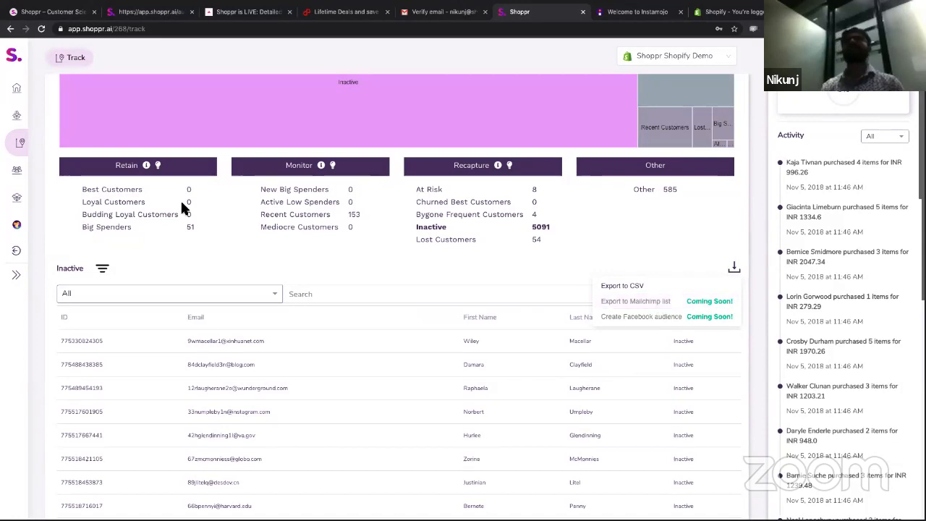
{"action": "left_click", "coordinate": [132, 270]}
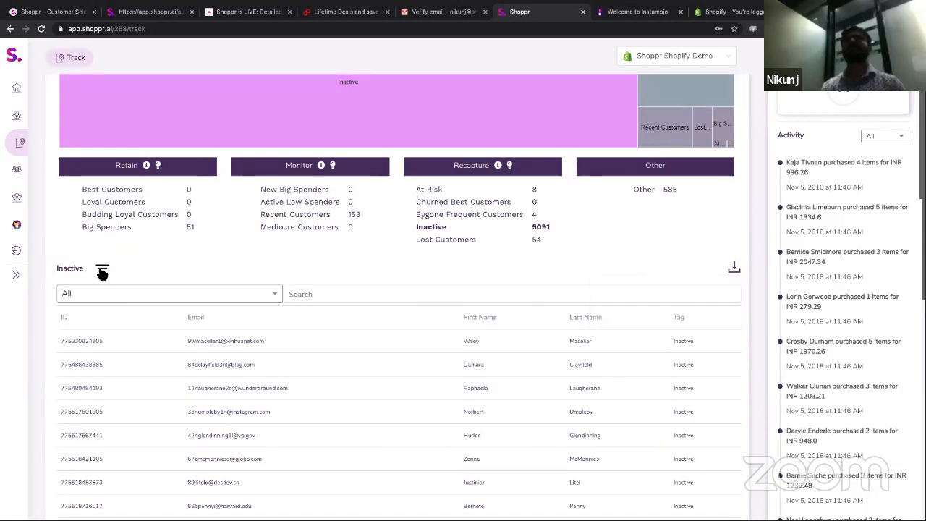
{"action": "left_click", "coordinate": [102, 270]}
{"action": "scroll", "coordinate": [148, 396], "scroll_direction": "down", "scroll_amount": 2}
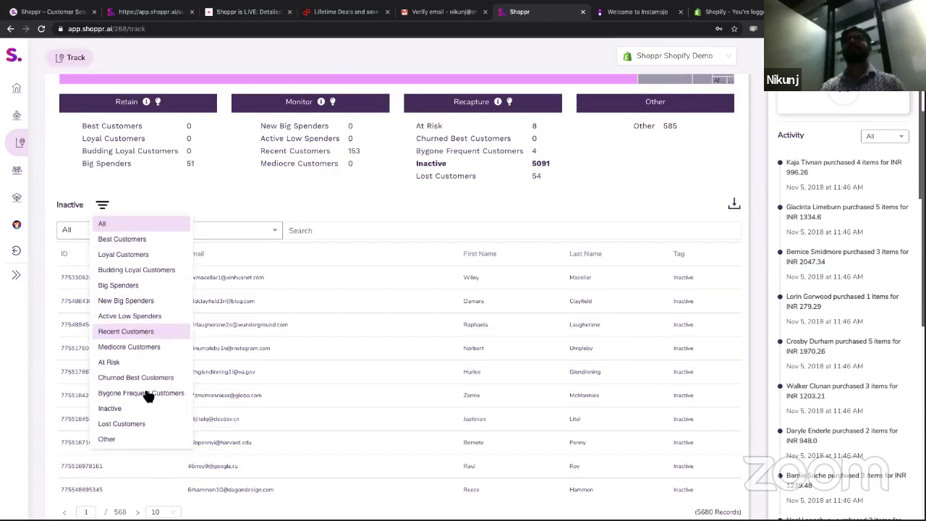
{"action": "left_click", "coordinate": [144, 285]}
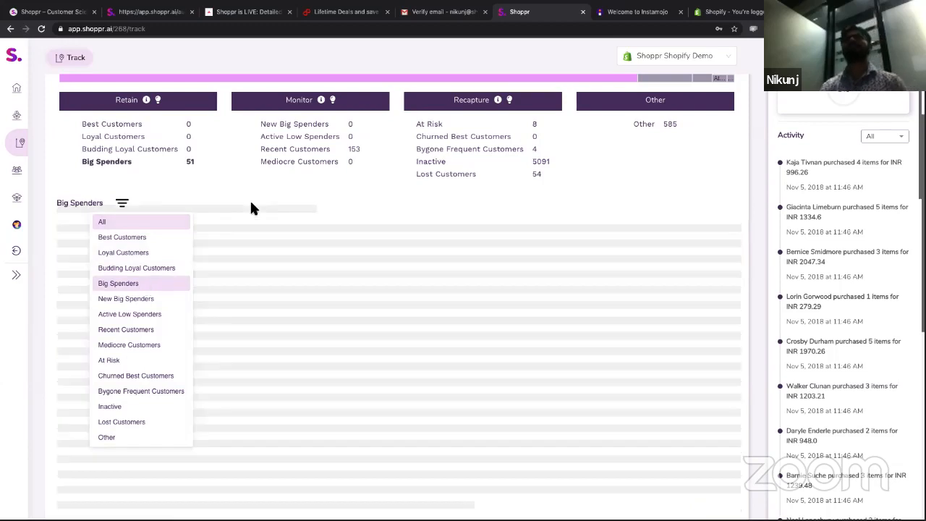
{"action": "scroll", "coordinate": [302, 393], "scroll_direction": "down", "scroll_amount": 2}
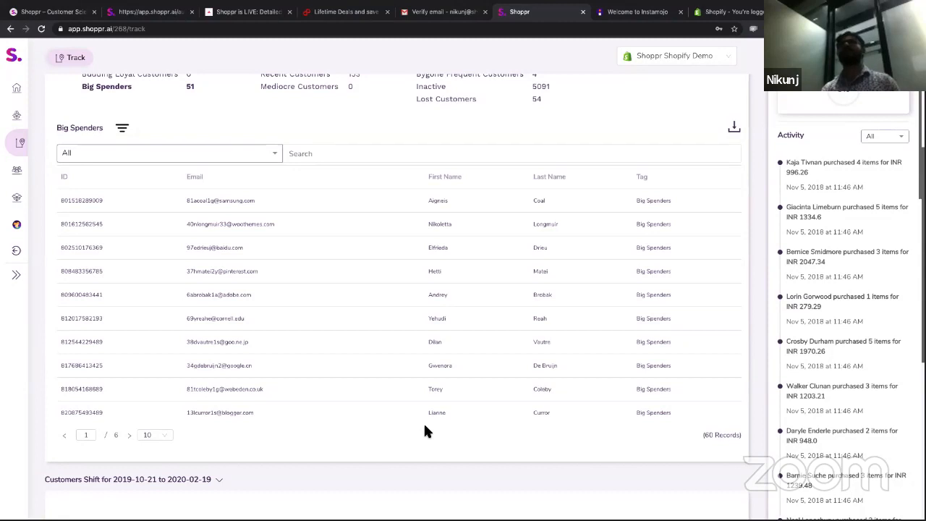
{"action": "scroll", "coordinate": [425, 431], "scroll_direction": "down", "scroll_amount": 5}
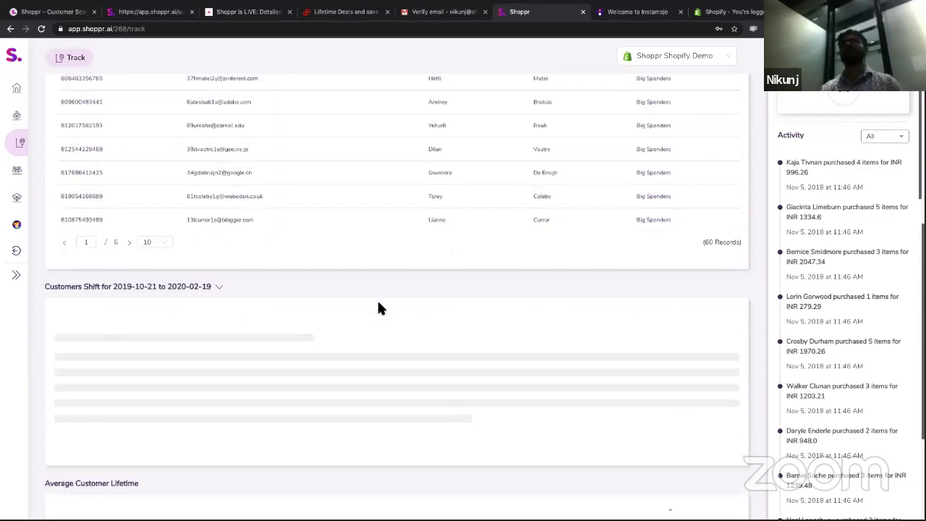
{"action": "scroll", "coordinate": [377, 308], "scroll_direction": "up", "scroll_amount": 7}
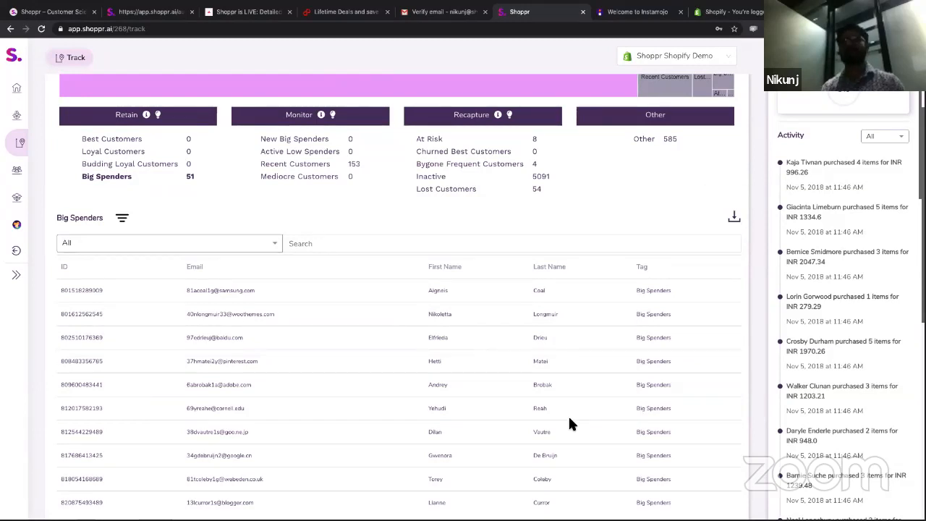
{"action": "scroll", "coordinate": [314, 300], "scroll_direction": "up", "scroll_amount": 4}
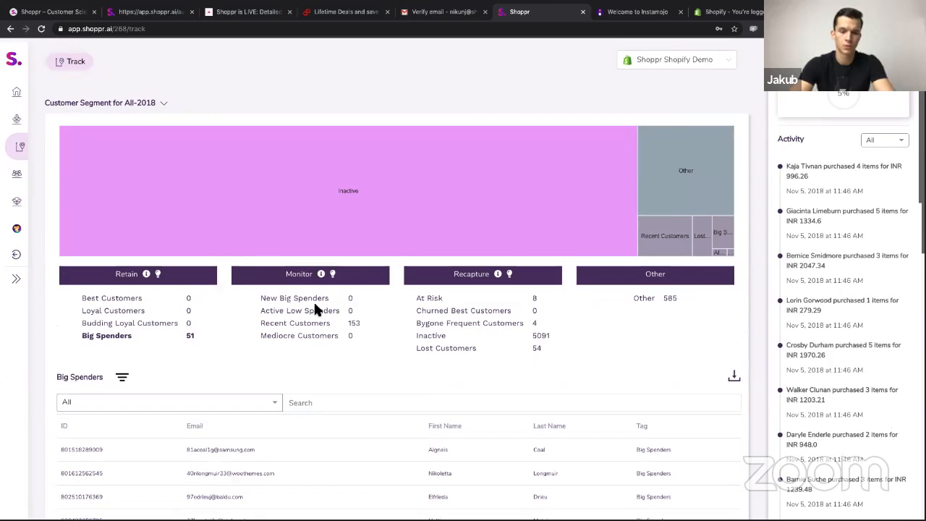
{"action": "scroll", "coordinate": [314, 300], "scroll_direction": "down", "scroll_amount": 6}
{"action": "scroll", "coordinate": [314, 307], "scroll_direction": "down", "scroll_amount": 4}
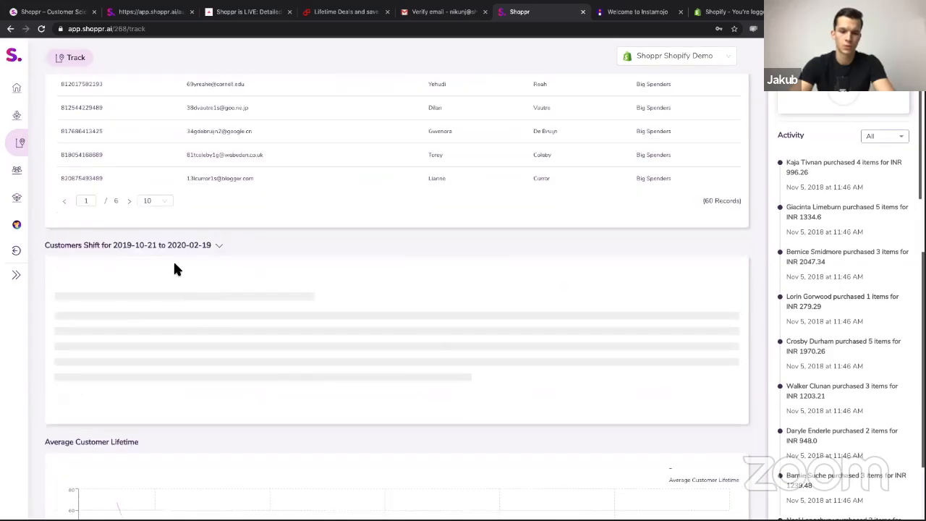
{"action": "scroll", "coordinate": [254, 357], "scroll_direction": "down", "scroll_amount": 2}
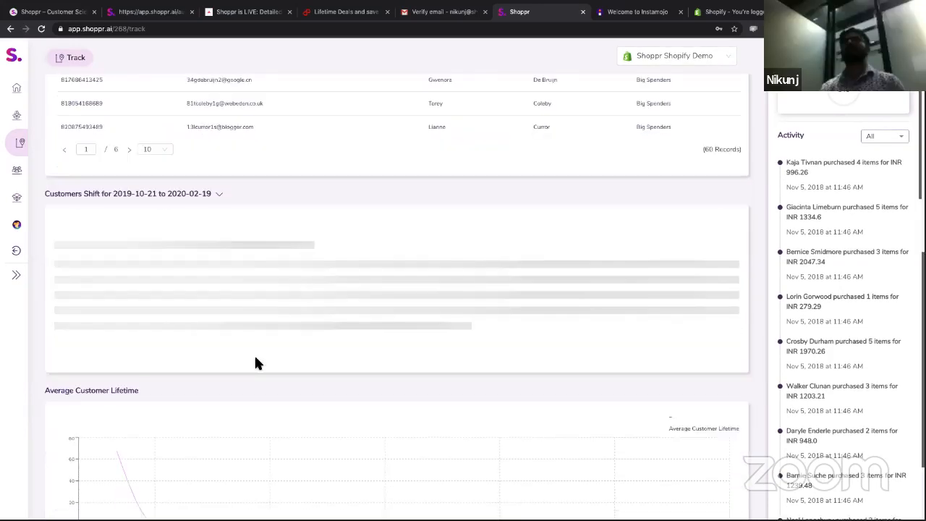
{"action": "scroll", "coordinate": [323, 332], "scroll_direction": "down", "scroll_amount": 1}
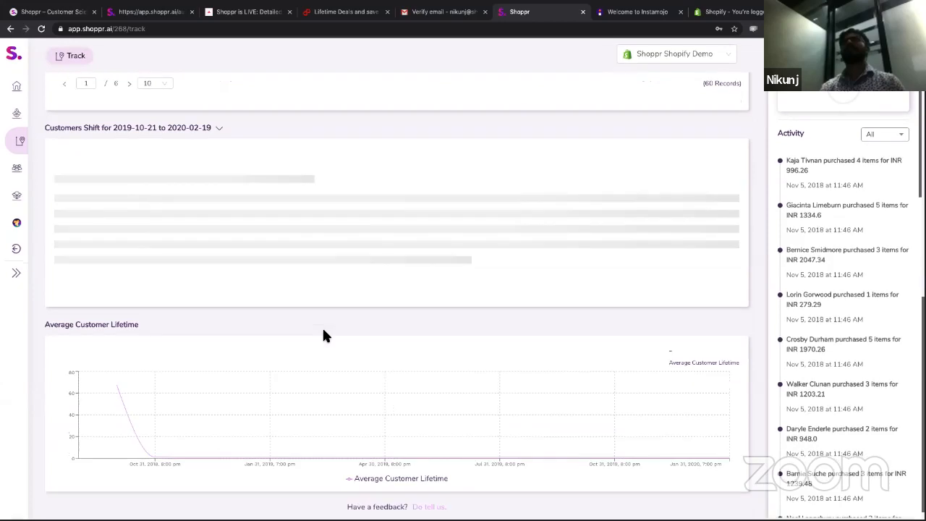
{"action": "mouse_move", "coordinate": [137, 421]}
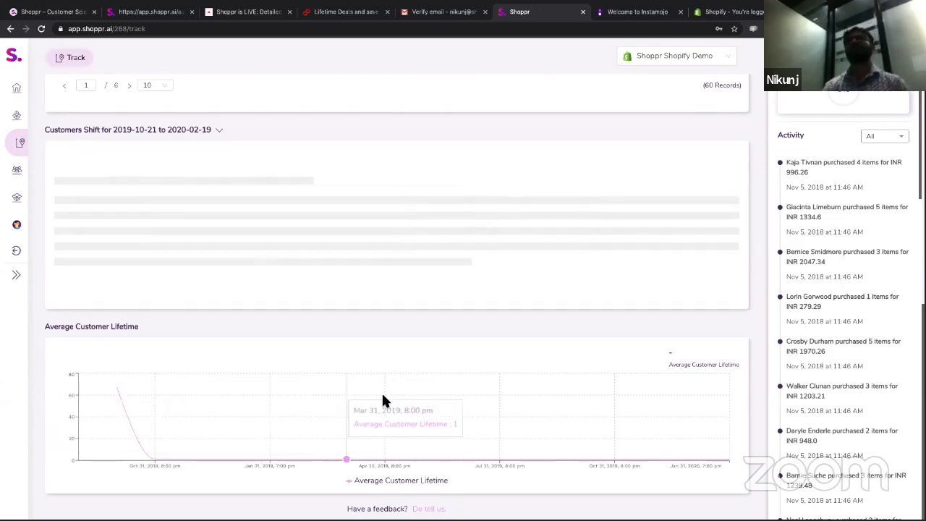
{"action": "scroll", "coordinate": [381, 391], "scroll_direction": "up", "scroll_amount": 8}
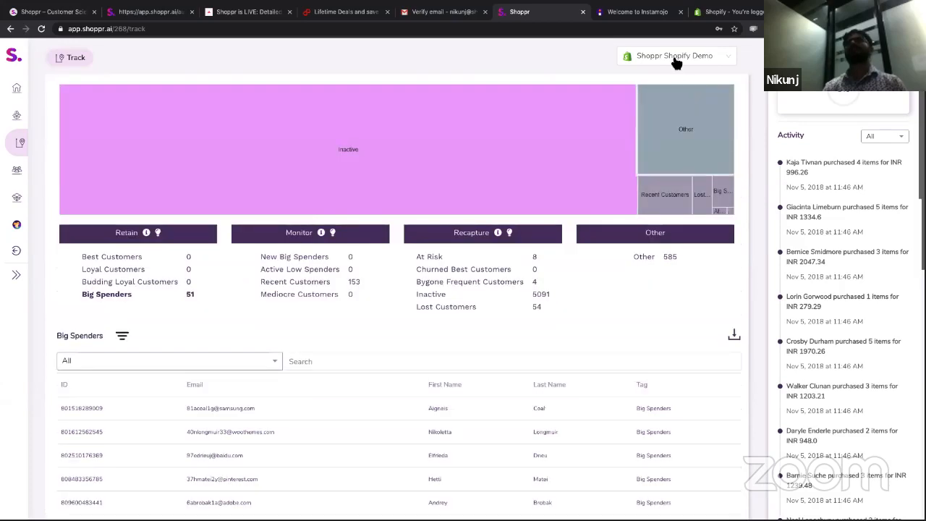
Switch to the Shoppr Wooo store and show its Track page with segments still computing.
{"action": "left_click", "coordinate": [715, 61]}
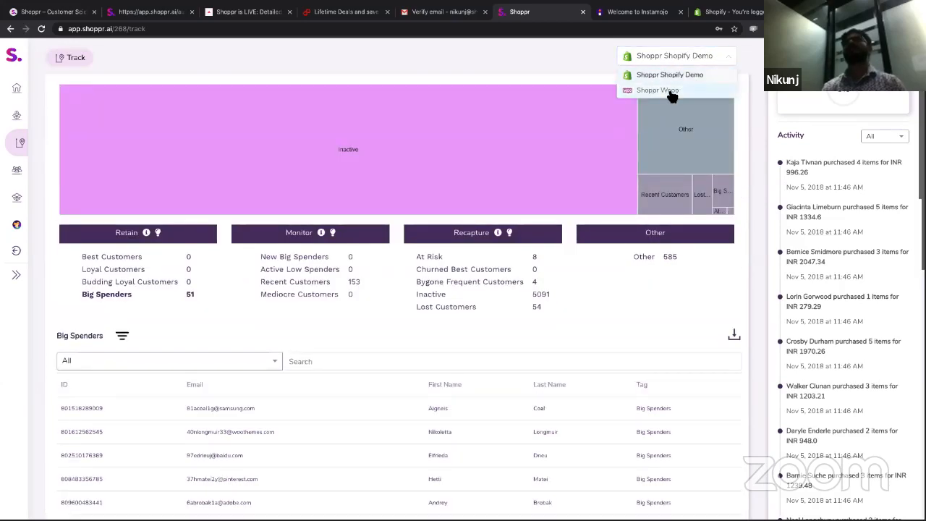
{"action": "left_click", "coordinate": [671, 91]}
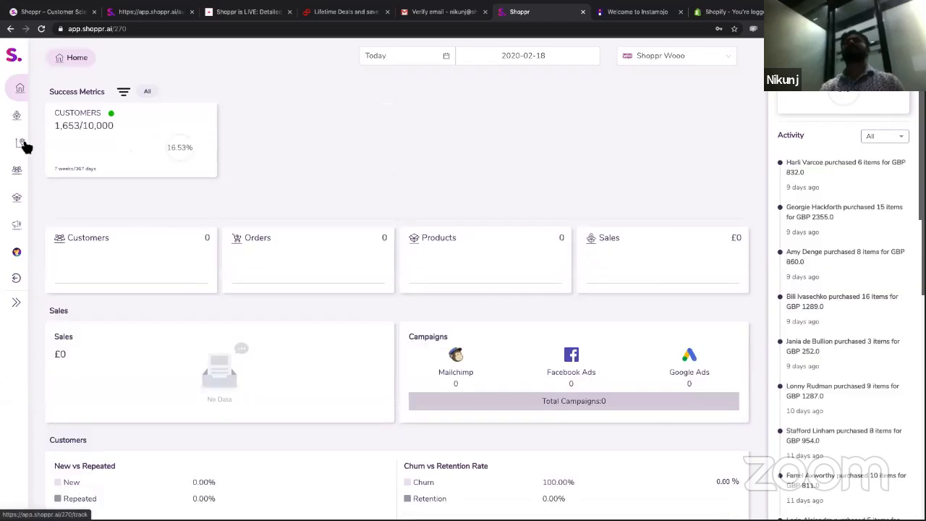
{"action": "left_click", "coordinate": [21, 143]}
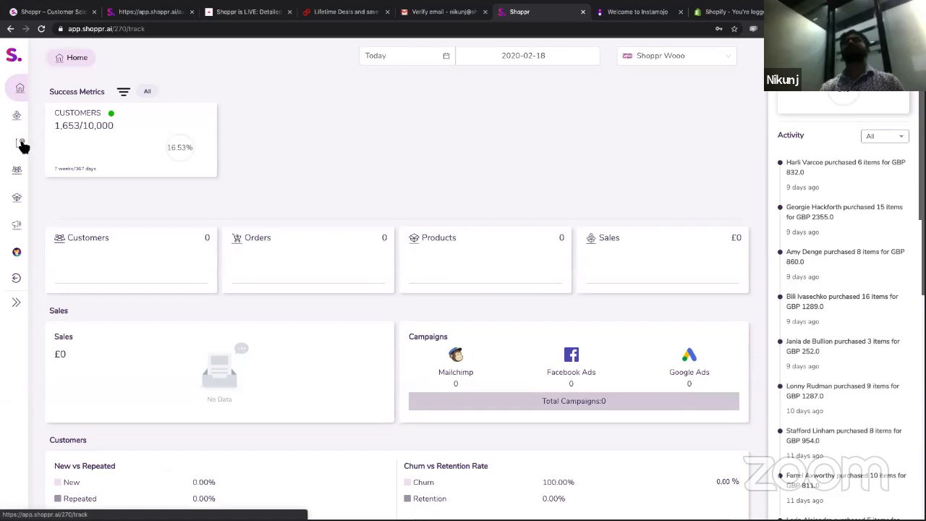
{"action": "left_click", "coordinate": [21, 147]}
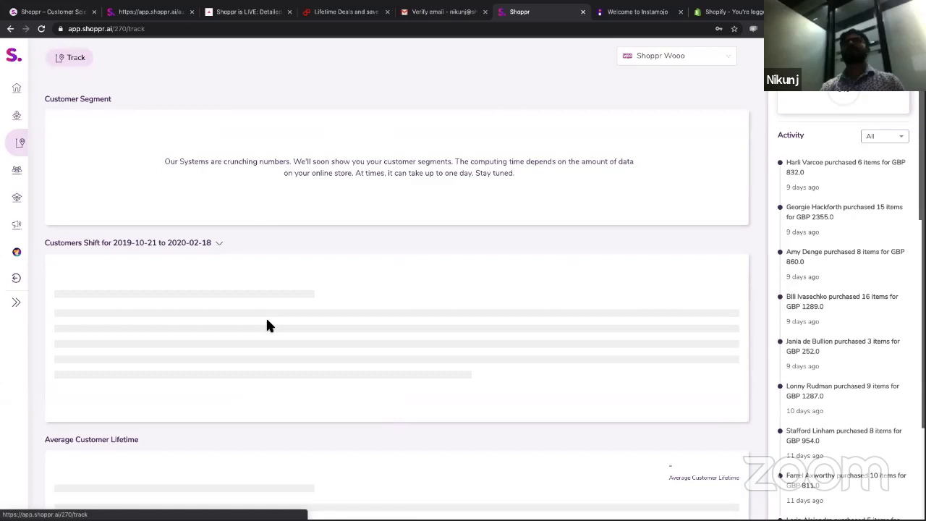
{"action": "scroll", "coordinate": [268, 326], "scroll_direction": "down", "scroll_amount": 2}
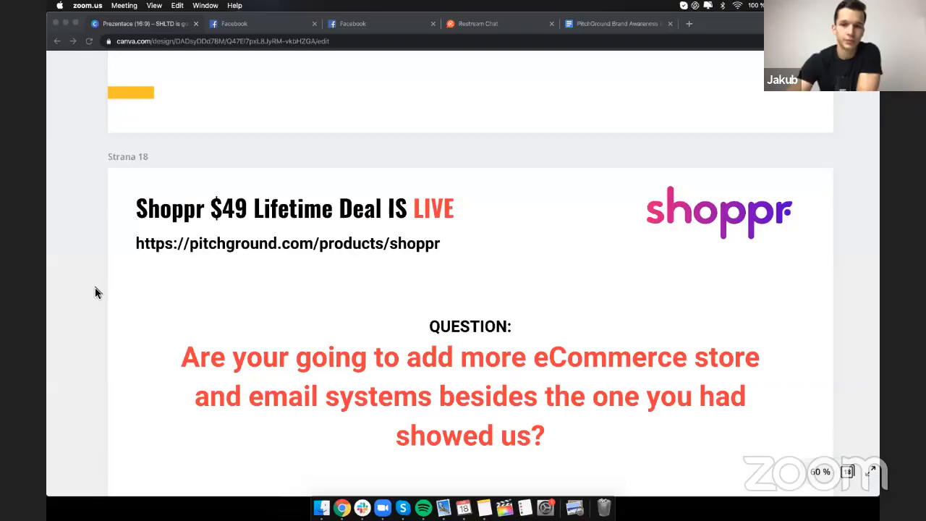
Bring the Canva deal presentation forward and select, then deselect, the $49 Lifetime Deal headline.
{"action": "left_click", "coordinate": [418, 241]}
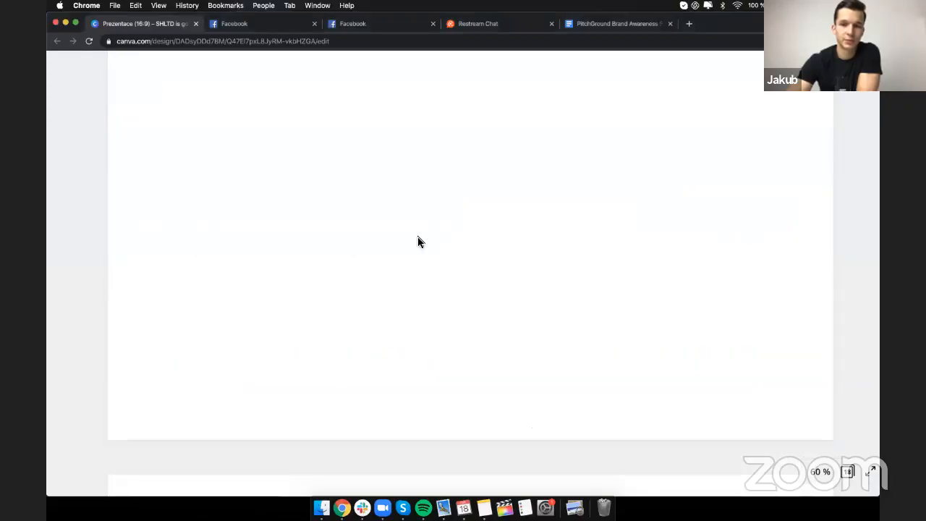
{"action": "scroll", "coordinate": [418, 242], "scroll_direction": "down", "scroll_amount": 5}
{"action": "scroll", "coordinate": [418, 242], "scroll_direction": "up", "scroll_amount": 3}
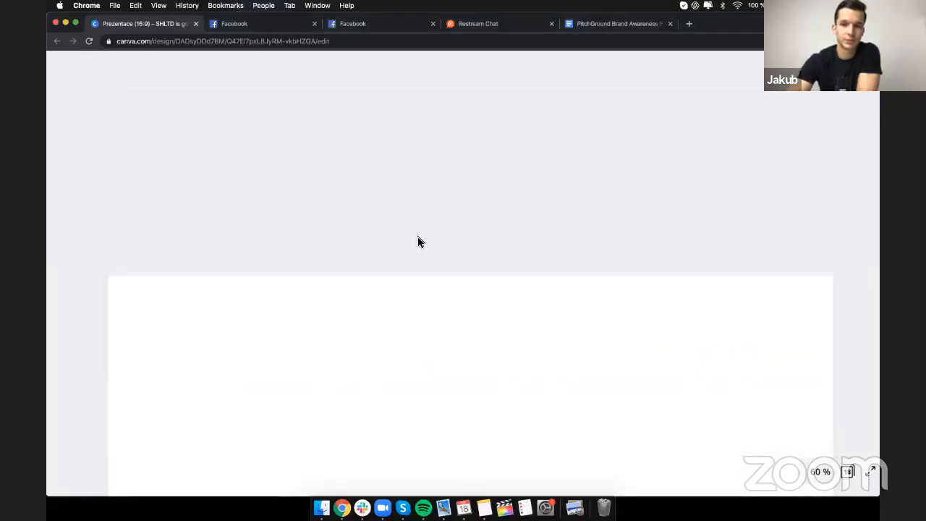
{"action": "scroll", "coordinate": [418, 242], "scroll_direction": "up", "scroll_amount": 10}
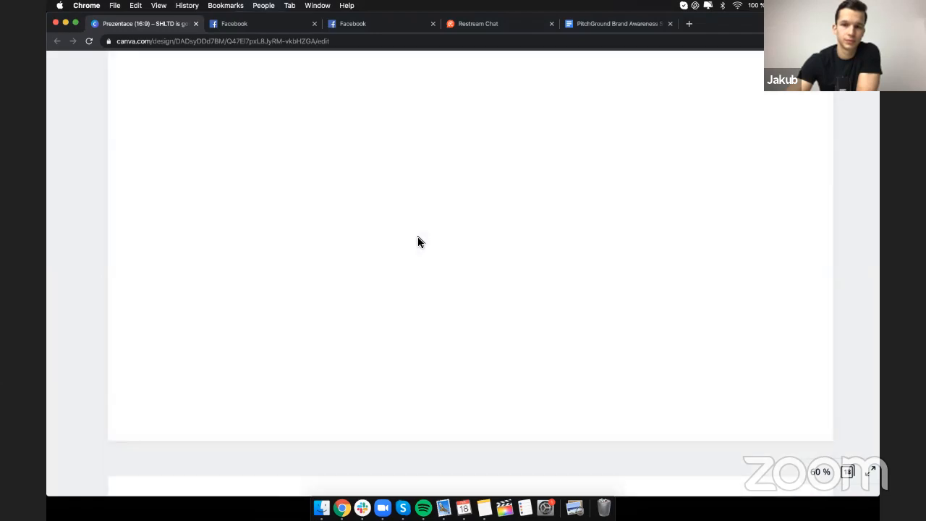
{"action": "scroll", "coordinate": [418, 241], "scroll_direction": "down", "scroll_amount": 1}
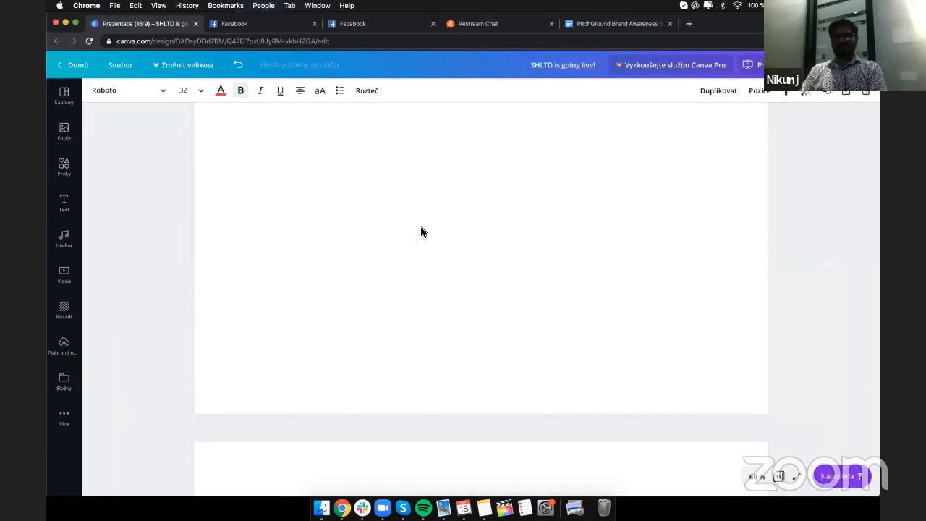
{"action": "left_click", "coordinate": [449, 259]}
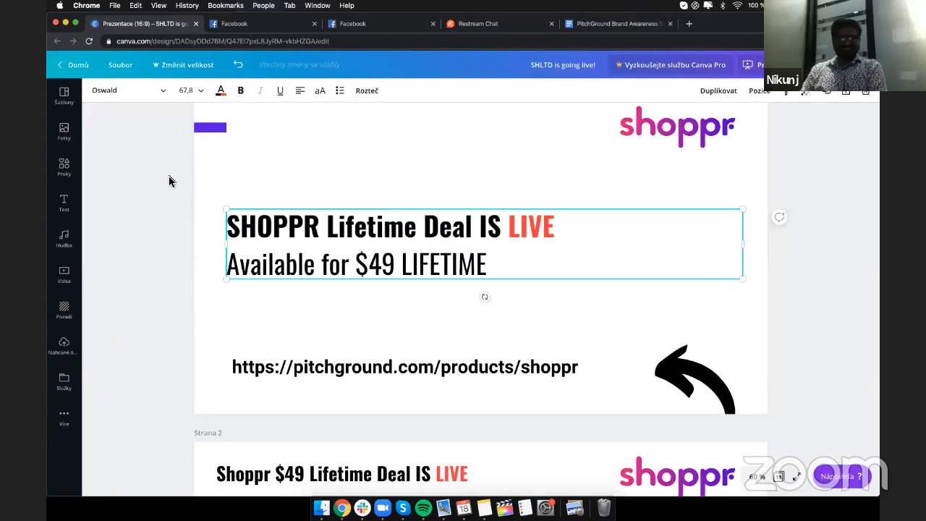
{"action": "left_click", "coordinate": [168, 176]}
Scroll through the slides down to the 'Who is Shoppr for?' question slide.
{"action": "scroll", "coordinate": [168, 175], "scroll_direction": "up", "scroll_amount": 1}
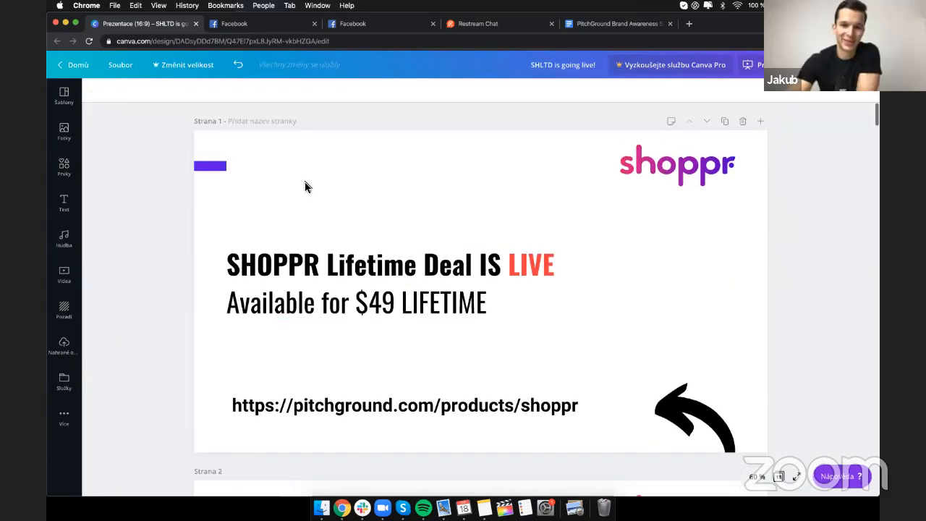
{"action": "scroll", "coordinate": [304, 181], "scroll_direction": "up", "scroll_amount": 5}
{"action": "scroll", "coordinate": [304, 187], "scroll_direction": "right", "scroll_amount": 1}
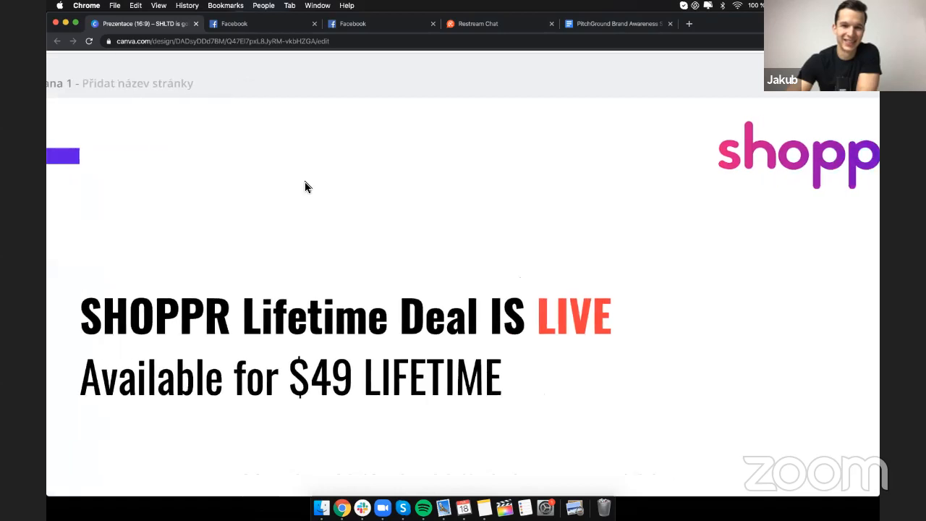
{"action": "scroll", "coordinate": [305, 186], "scroll_direction": "down", "scroll_amount": 5}
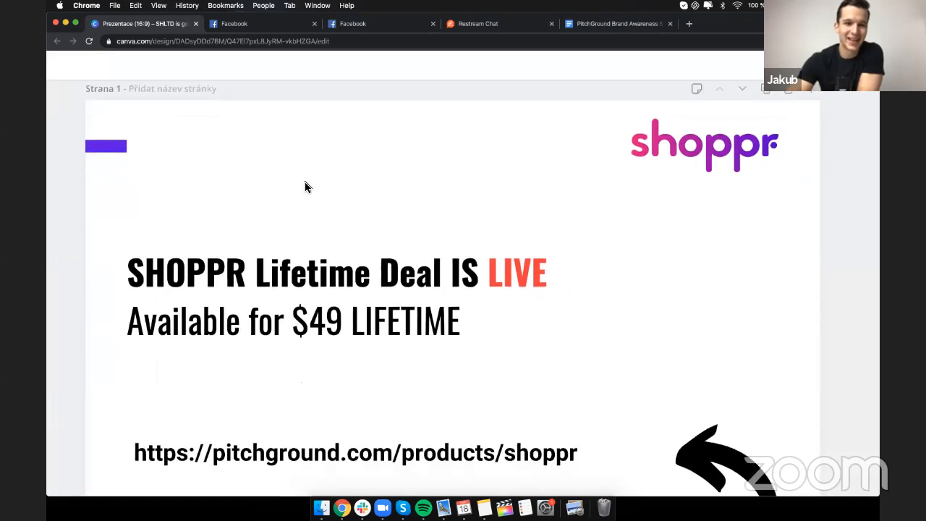
{"action": "scroll", "coordinate": [304, 186], "scroll_direction": "down", "scroll_amount": 2}
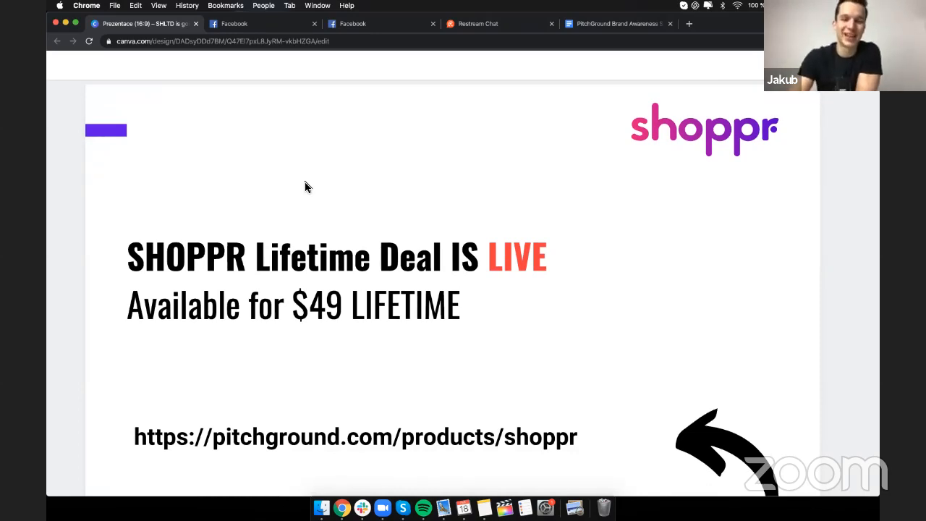
{"action": "scroll", "coordinate": [304, 187], "scroll_direction": "down", "scroll_amount": 2}
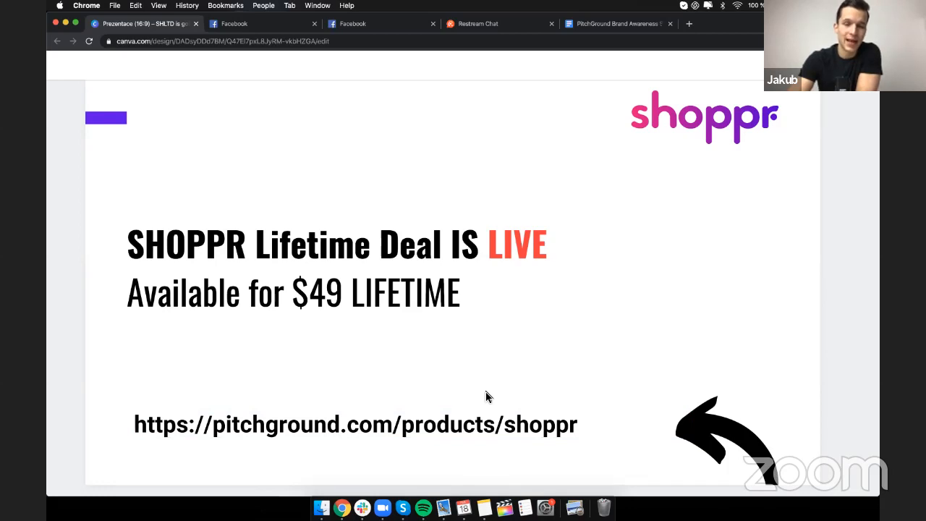
{"action": "scroll", "coordinate": [486, 396], "scroll_direction": "down", "scroll_amount": 1}
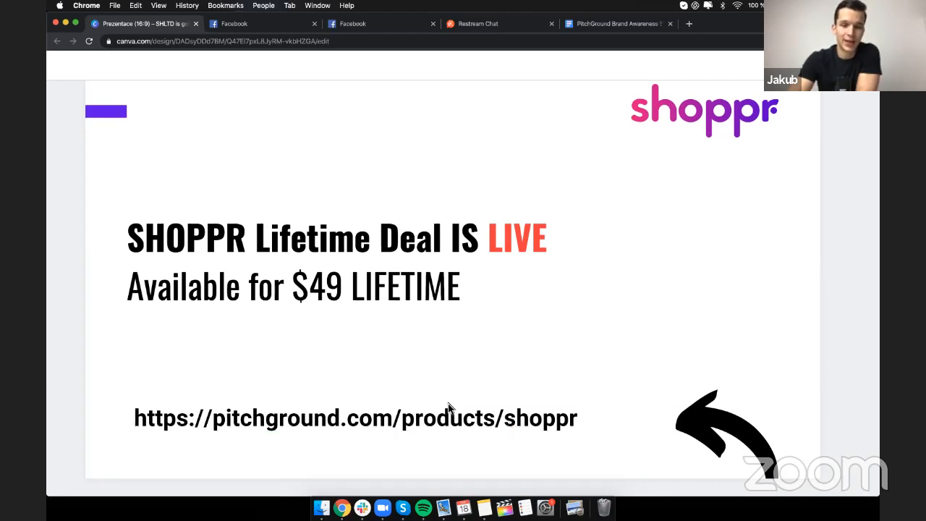
{"action": "scroll", "coordinate": [463, 405], "scroll_direction": "down", "scroll_amount": 5}
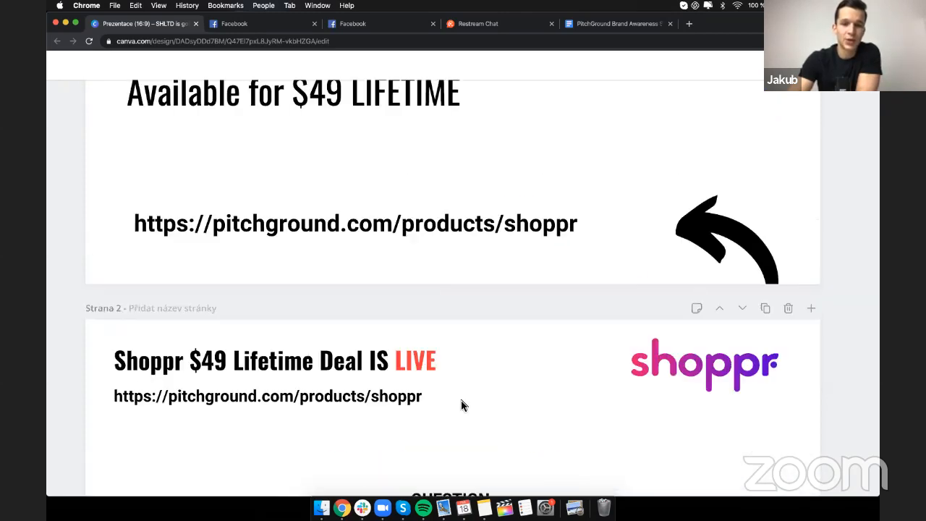
{"action": "scroll", "coordinate": [463, 405], "scroll_direction": "up", "scroll_amount": 3}
{"action": "scroll", "coordinate": [461, 405], "scroll_direction": "down", "scroll_amount": 8}
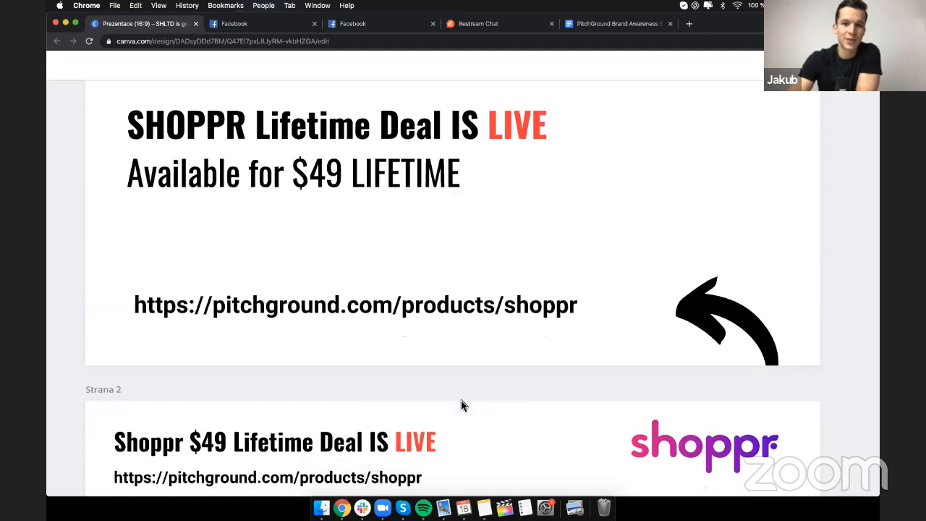
{"action": "scroll", "coordinate": [460, 405], "scroll_direction": "down", "scroll_amount": 3}
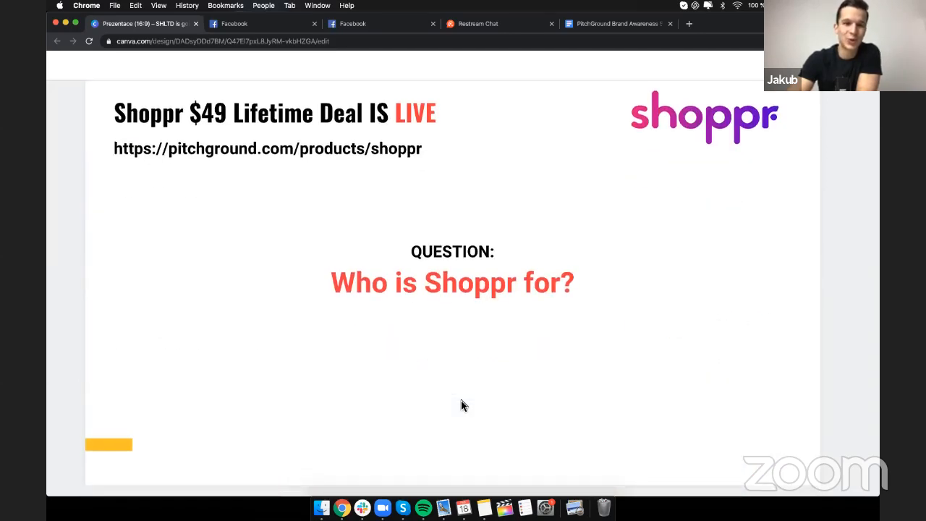
{"action": "scroll", "coordinate": [461, 405], "scroll_direction": "down", "scroll_amount": 1}
{"action": "scroll", "coordinate": [461, 405], "scroll_direction": "up", "scroll_amount": 1}
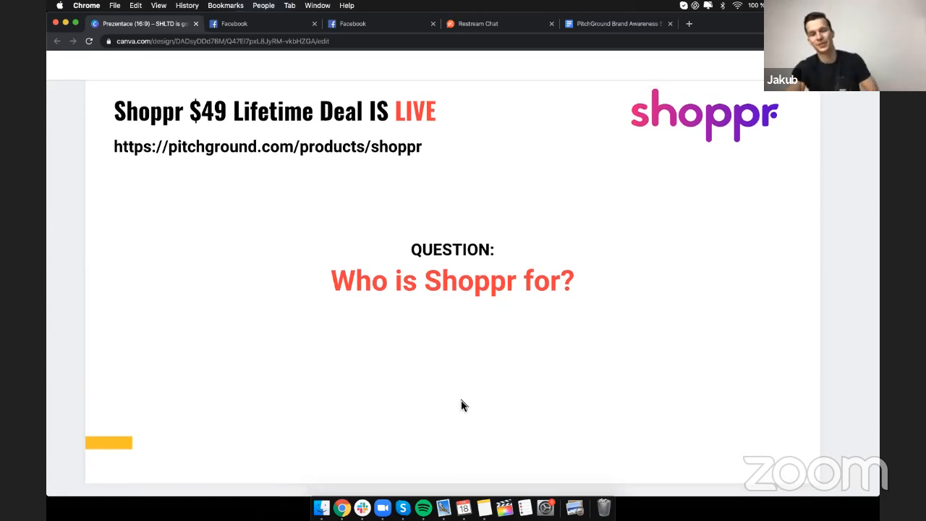